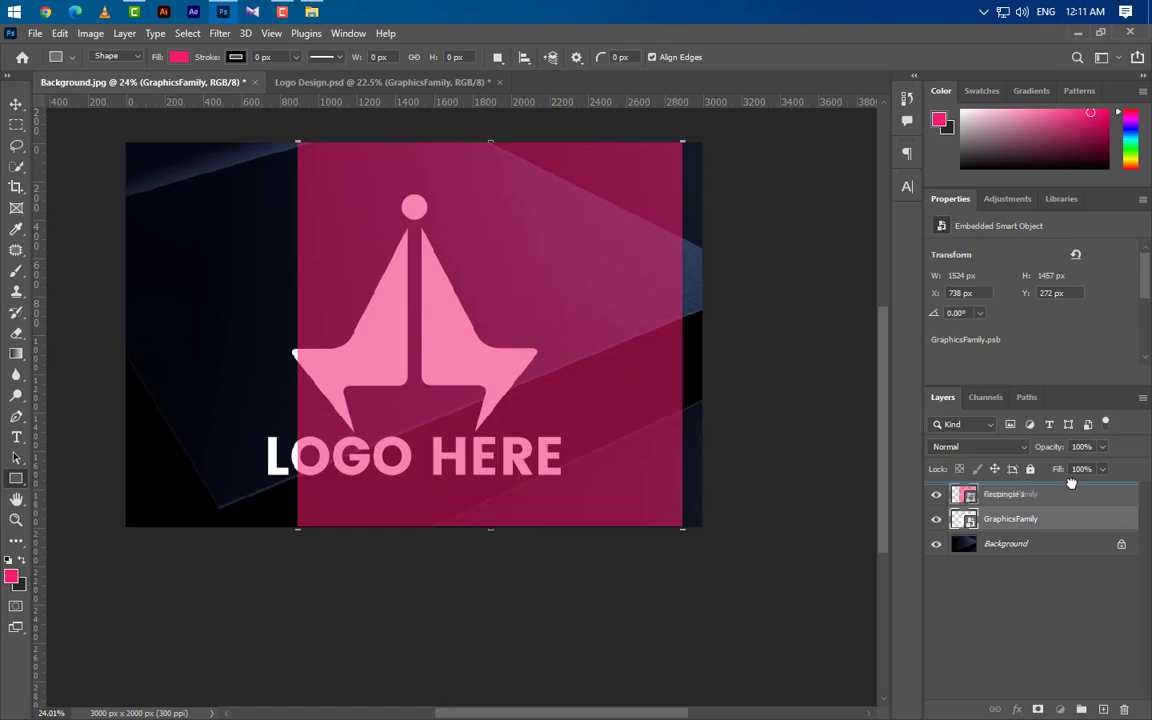
- Scale the white logo down to about 56% and position it in the lower middle of the pink rectangle
{"action": "key", "text": "ctrl+t"}
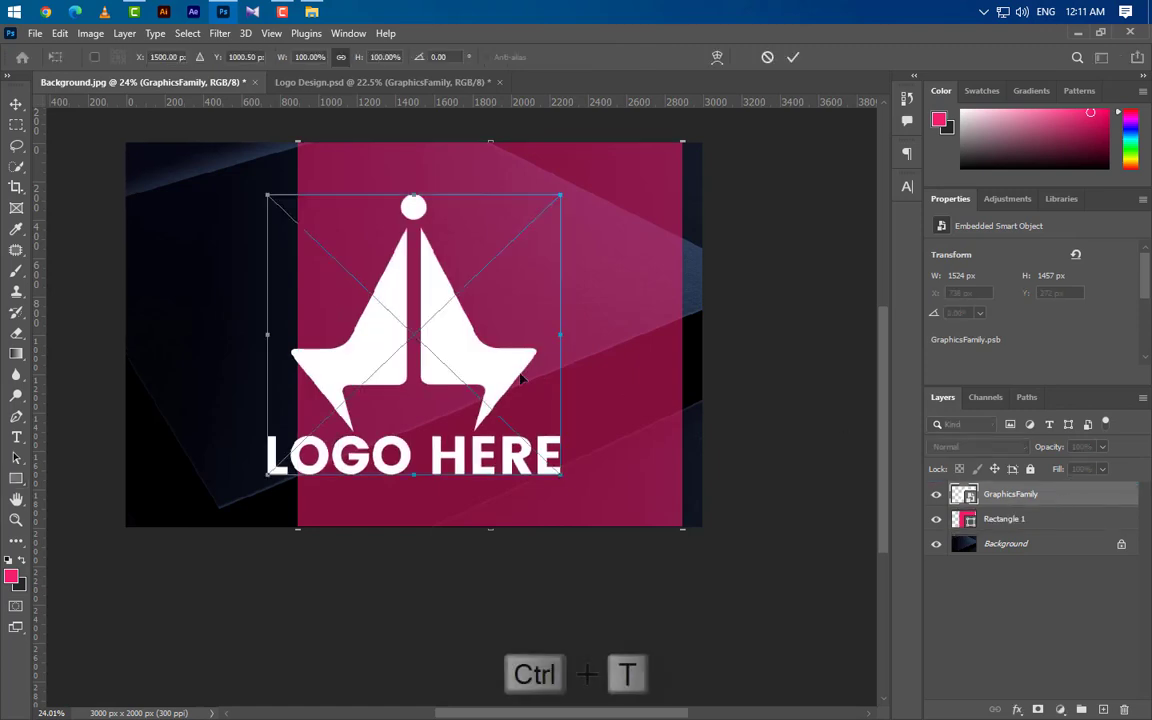
{"action": "left_click_drag", "start_coordinate": [475, 356], "coordinate": [560, 378]}
{"action": "left_click_drag", "start_coordinate": [498, 219], "coordinate": [500, 346]}
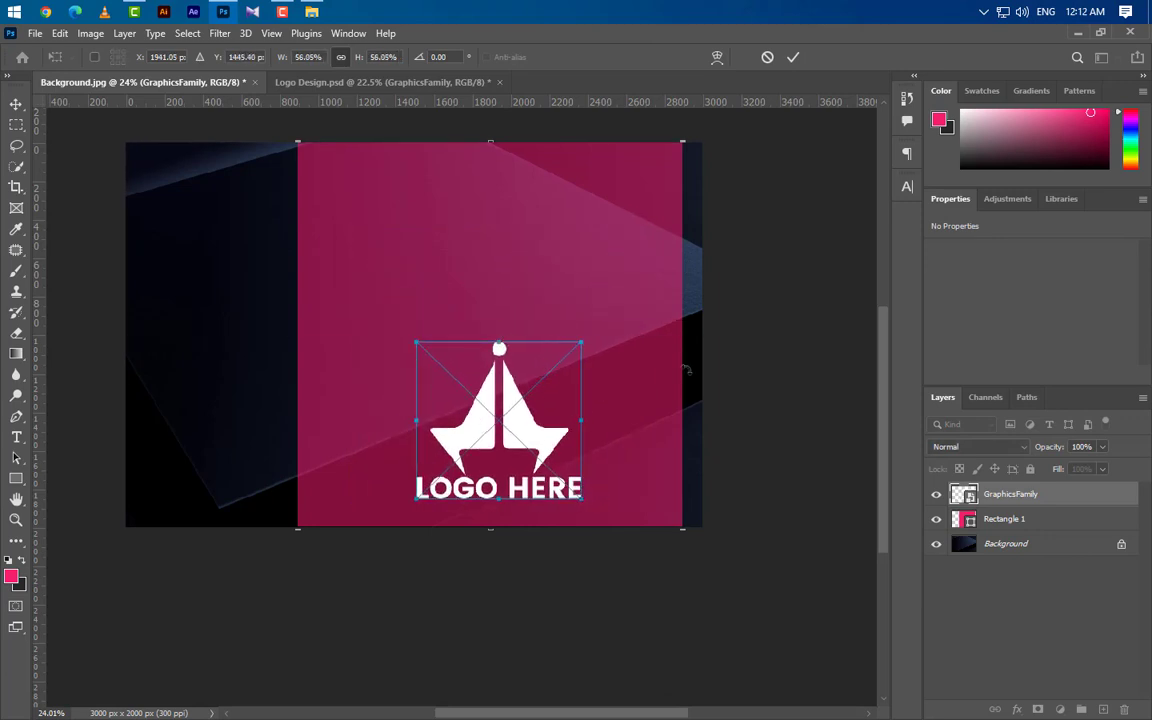
{"action": "left_click", "coordinate": [793, 57]}
- Group the logo with Rectangle 1 and distort the group's four corners to follow the dark box's top face
{"action": "left_click", "coordinate": [1043, 520], "text": "shift"}
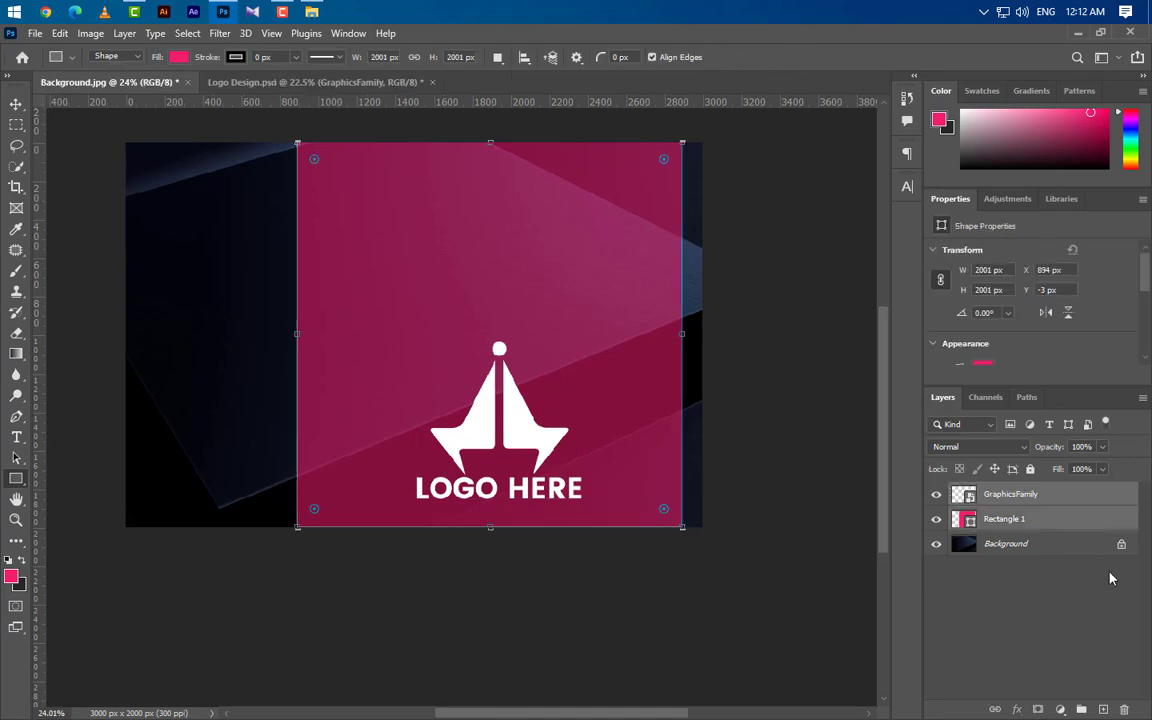
{"action": "key", "text": "ctrl+g"}
{"action": "key", "text": "ctrl+t"}
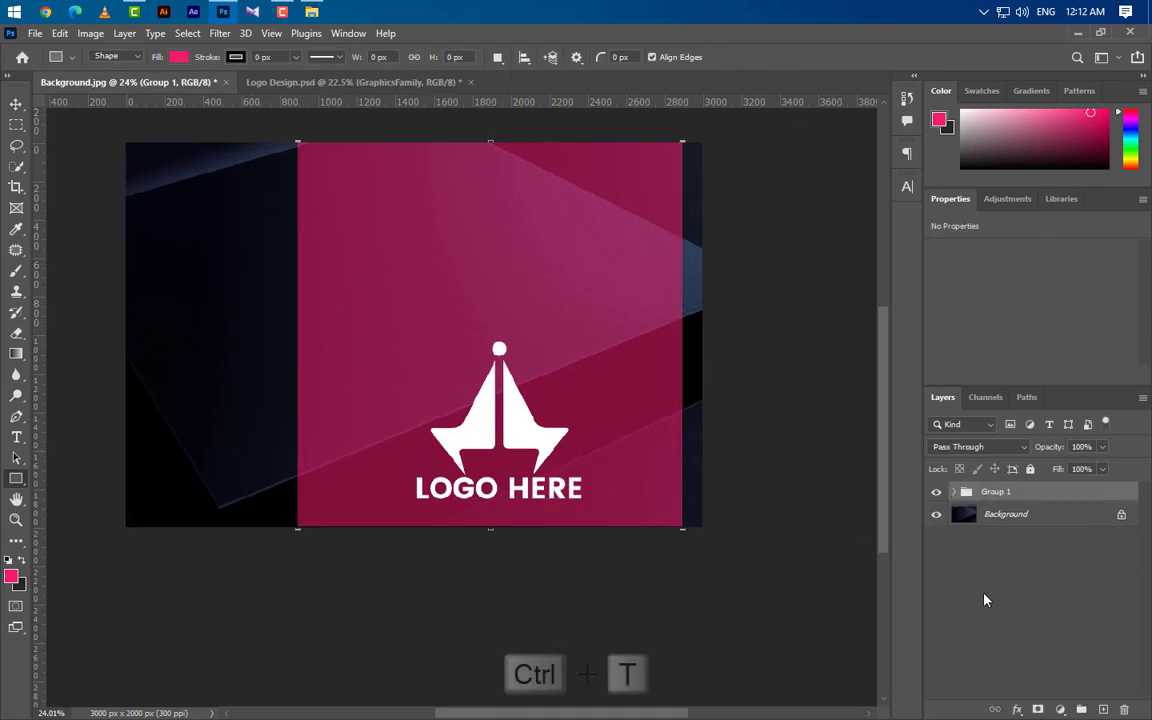
{"action": "right_click", "coordinate": [521, 283]}
{"action": "left_click", "coordinate": [565, 355]}
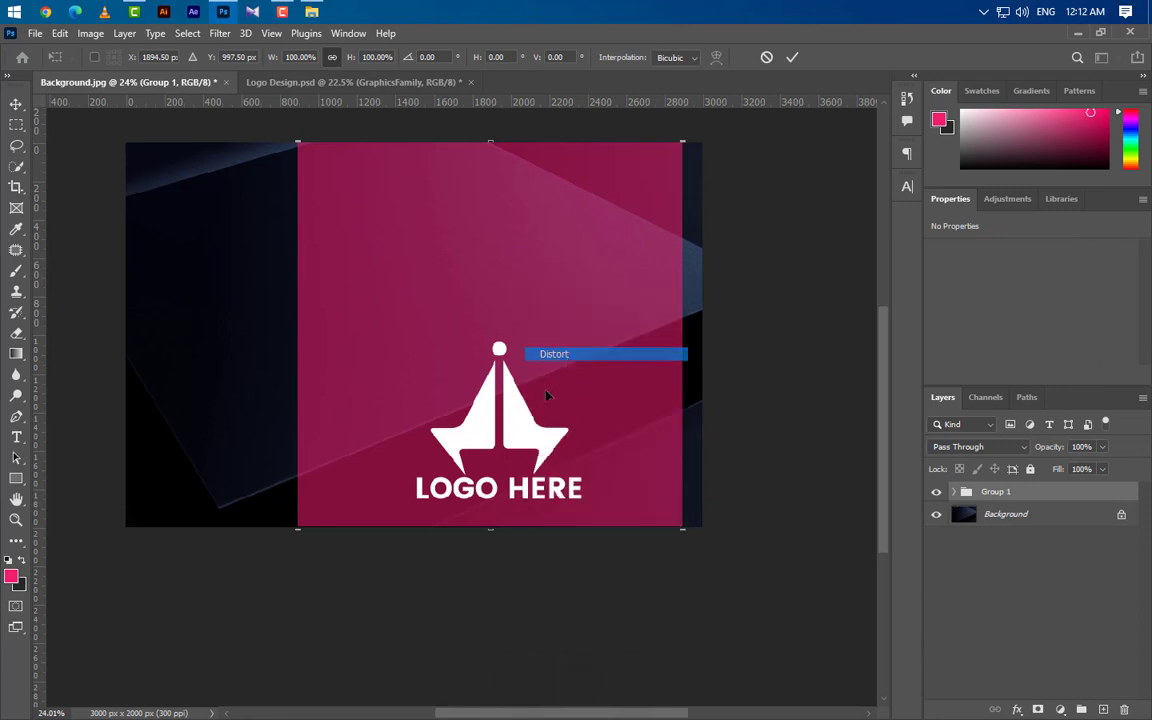
{"action": "scroll", "coordinate": [341, 509], "scroll_direction": "down", "scroll_amount": 1}
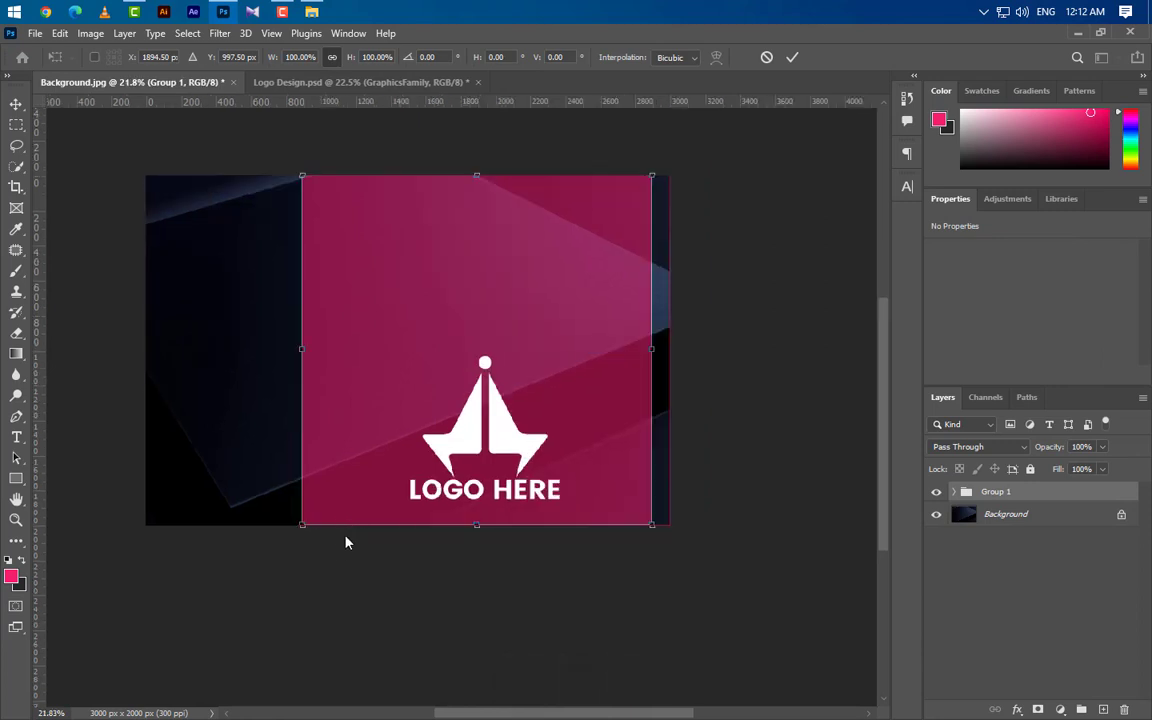
{"action": "left_click_drag", "start_coordinate": [303, 526], "coordinate": [237, 510]}
{"action": "left_click_drag", "start_coordinate": [652, 524], "coordinate": [720, 307]}
{"action": "left_click_drag", "start_coordinate": [652, 175], "coordinate": [422, 148]}
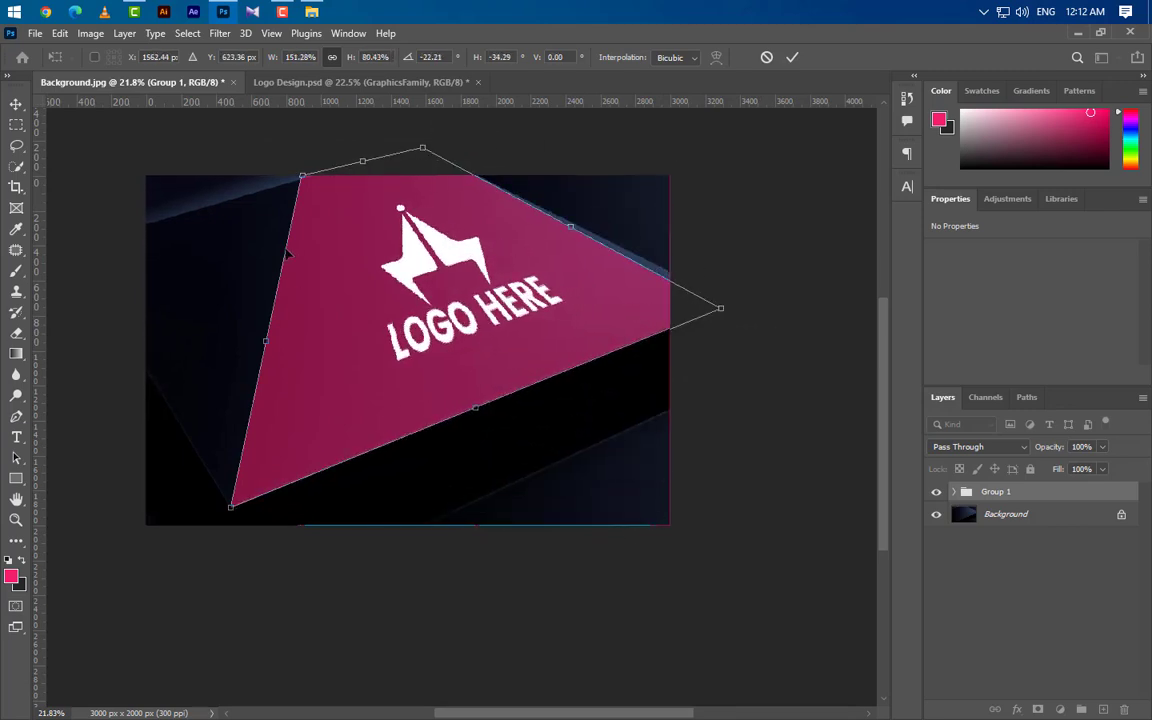
{"action": "left_click_drag", "start_coordinate": [303, 180], "coordinate": [81, 248]}
- Fine-tune the distorted corners so the pink shape's edges line up with the box's edges, and apply the transform
{"action": "scroll", "coordinate": [105, 286], "scroll_direction": "up", "scroll_amount": 1}
{"action": "left_click_drag", "start_coordinate": [566, 713], "coordinate": [563, 713]}
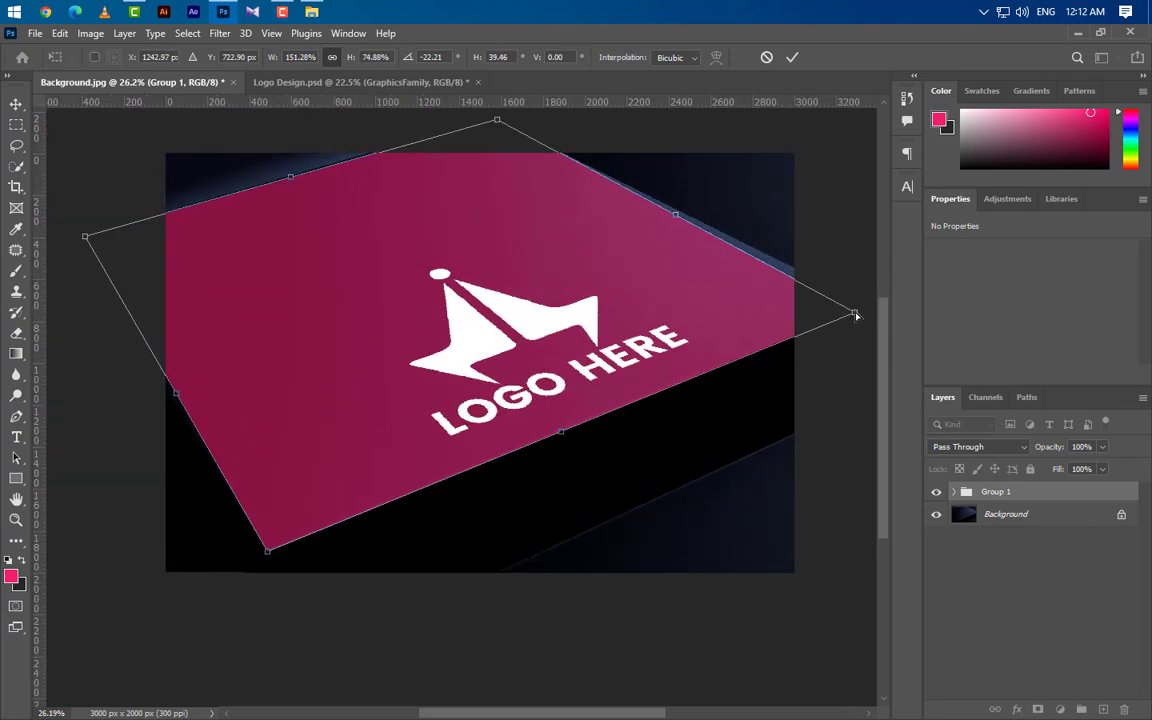
{"action": "left_click_drag", "start_coordinate": [856, 316], "coordinate": [870, 312]}
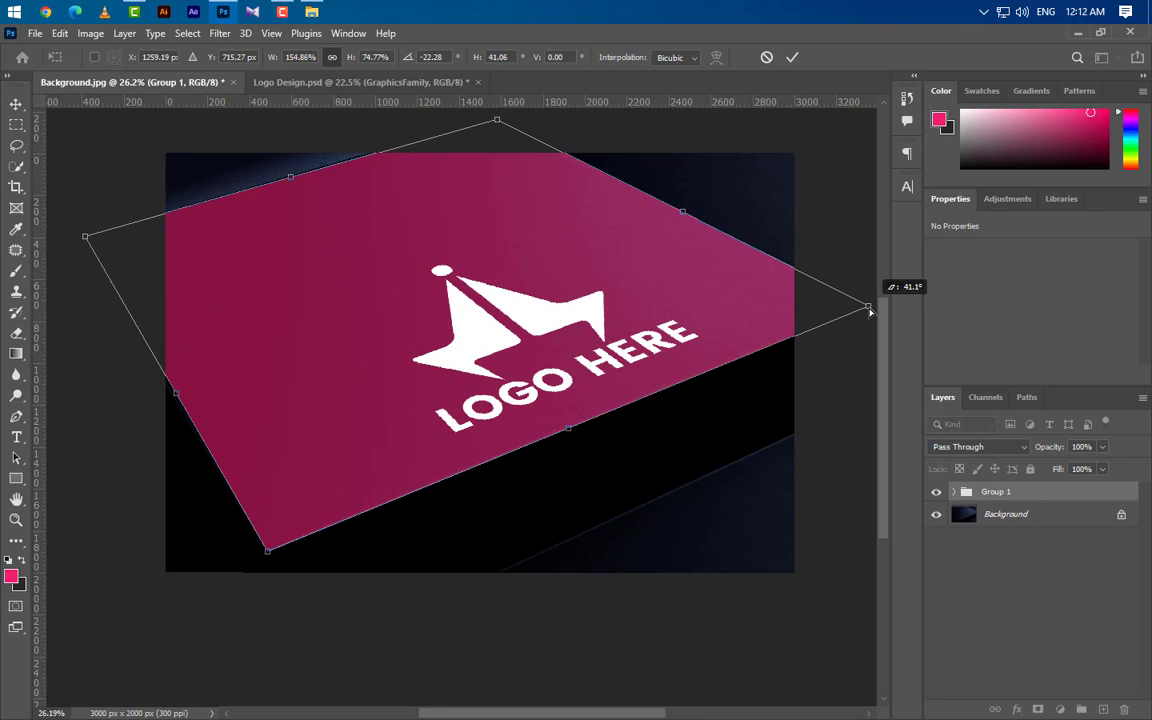
{"action": "scroll", "coordinate": [693, 343], "scroll_direction": "up", "scroll_amount": 1}
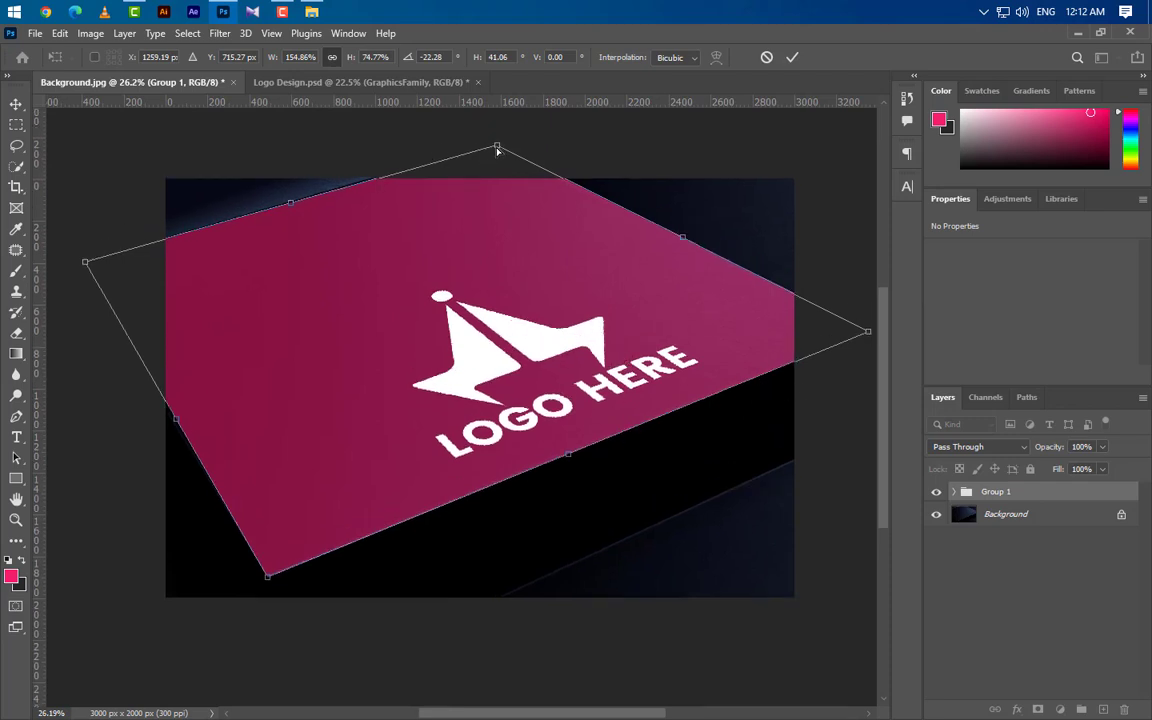
{"action": "mouse_move", "coordinate": [497, 150]}
{"action": "left_mouse_down"}
{"action": "mouse_move", "coordinate": [496, 160]}
{"action": "mouse_move", "coordinate": [497, 146]}
{"action": "left_mouse_up"}
{"action": "mouse_move", "coordinate": [268, 583]}
{"action": "left_mouse_down"}
{"action": "mouse_move", "coordinate": [296, 545]}
{"action": "mouse_move", "coordinate": [269, 581]}
{"action": "left_mouse_up"}
{"action": "mouse_move", "coordinate": [86, 265]}
{"action": "left_mouse_down"}
{"action": "mouse_move", "coordinate": [110, 258]}
{"action": "mouse_move", "coordinate": [90, 272]}
{"action": "mouse_move", "coordinate": [82, 250]}
{"action": "mouse_move", "coordinate": [76, 263]}
{"action": "left_mouse_up"}
{"action": "scroll", "coordinate": [346, 422], "scroll_direction": "down", "scroll_amount": 1}
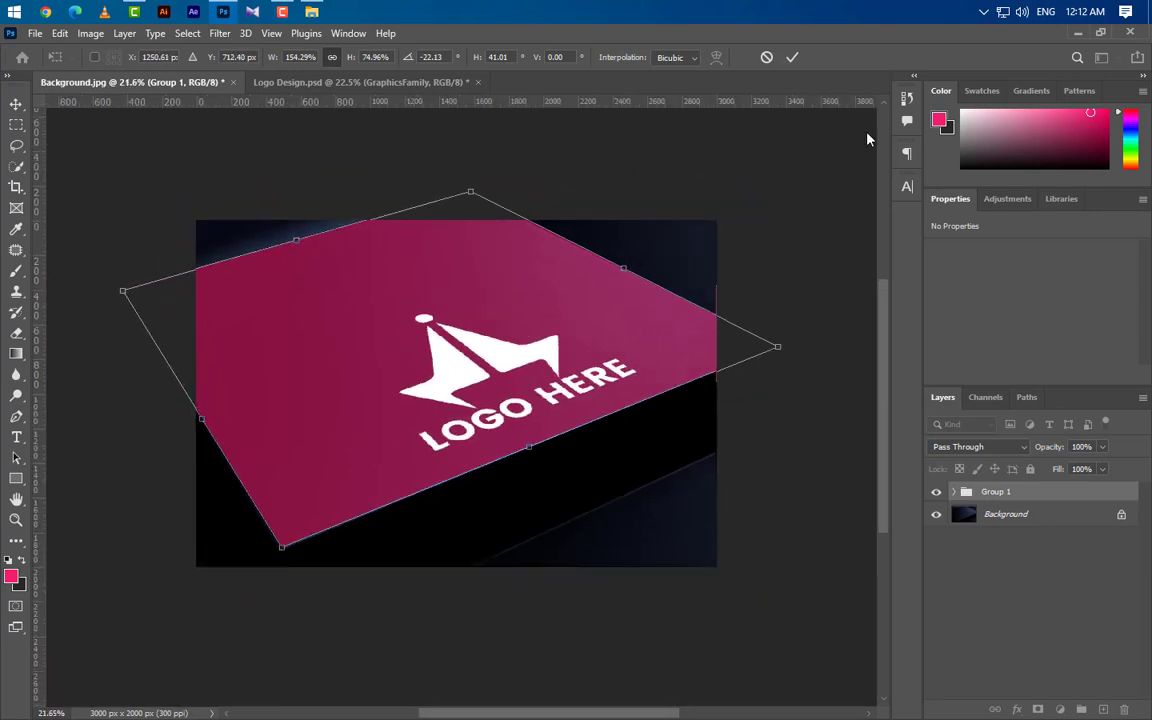
{"action": "left_click", "coordinate": [792, 58]}
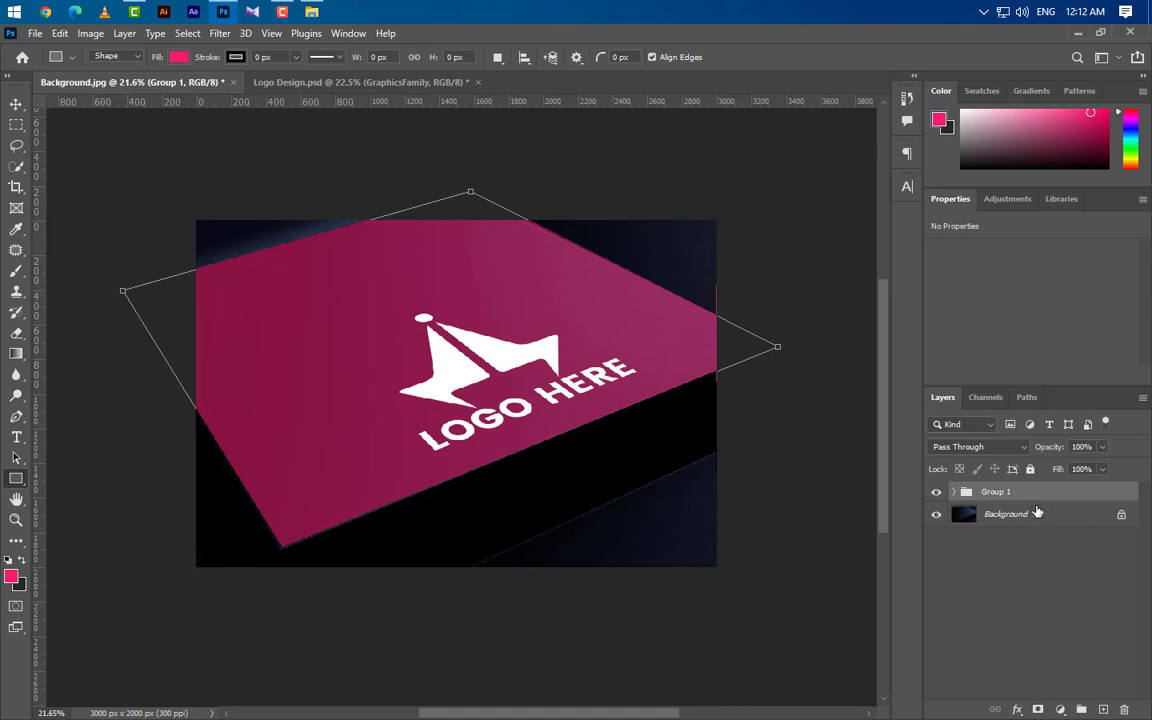
- Remove only the group while keeping its contents, and delete the Rectangle 1 layer
{"action": "left_click", "coordinate": [1124, 708]}
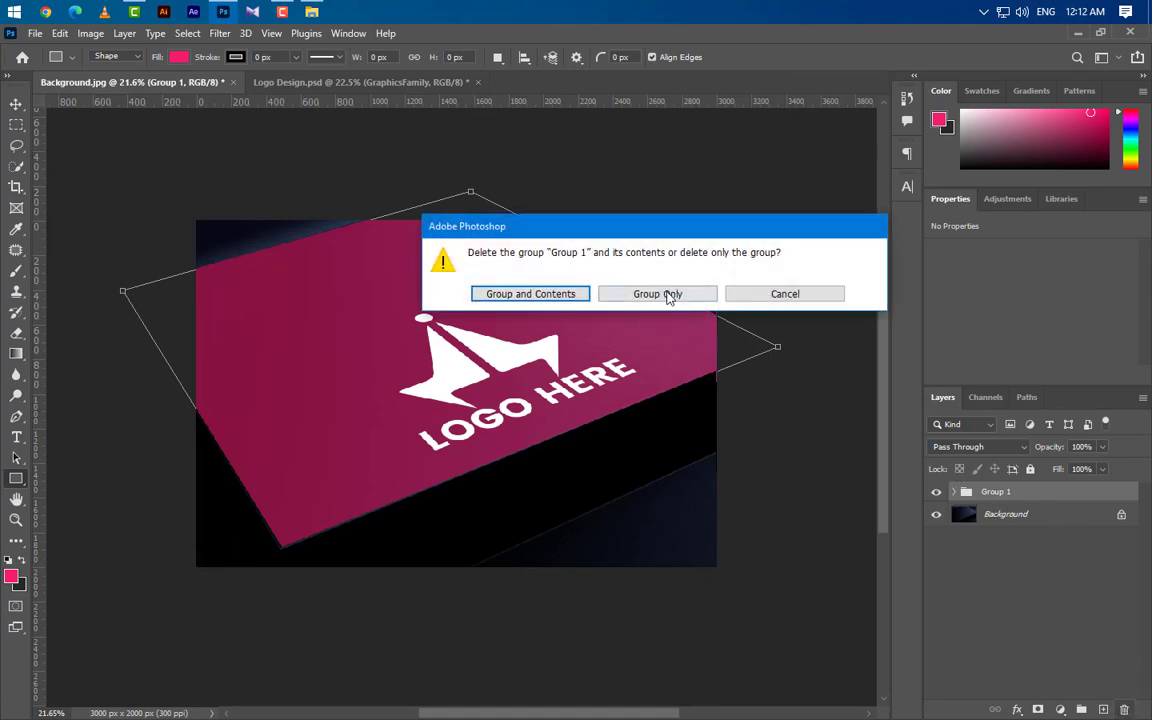
{"action": "left_click", "coordinate": [666, 292]}
{"action": "left_click", "coordinate": [1073, 523]}
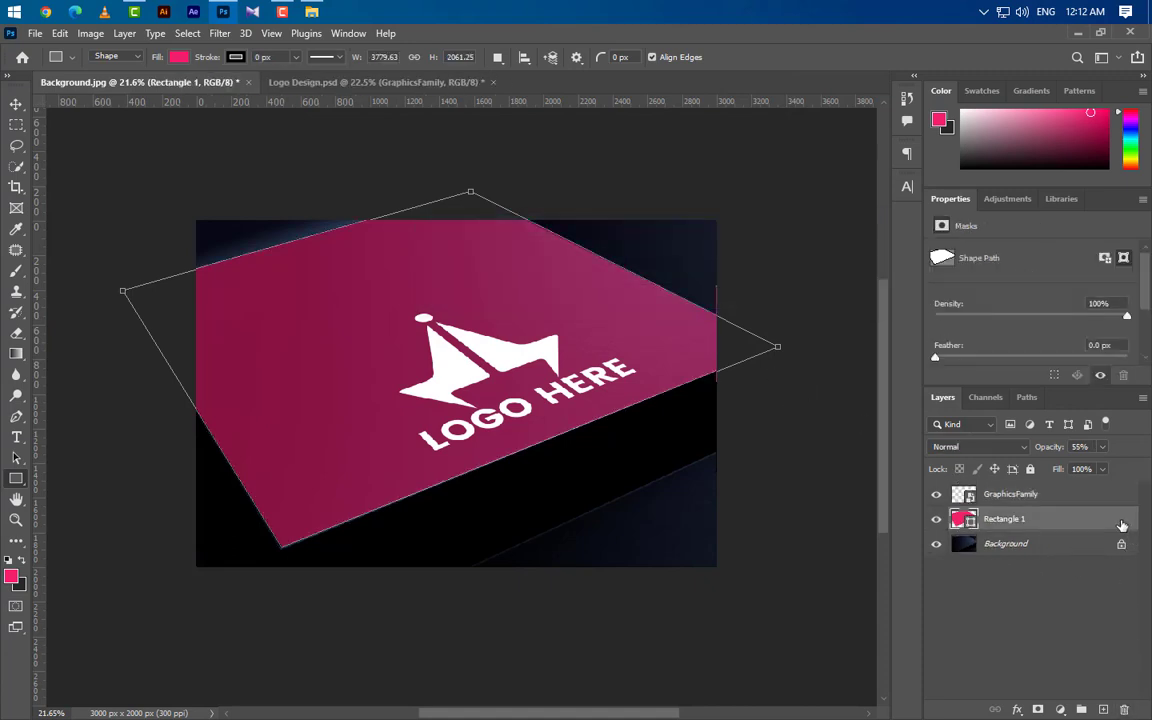
{"action": "key", "text": "Delete"}
- Move the GraphicsFamily logo down and to the left on the box's top face, to about X 941 px, Y 641 px
{"action": "left_click", "coordinate": [1058, 502]}
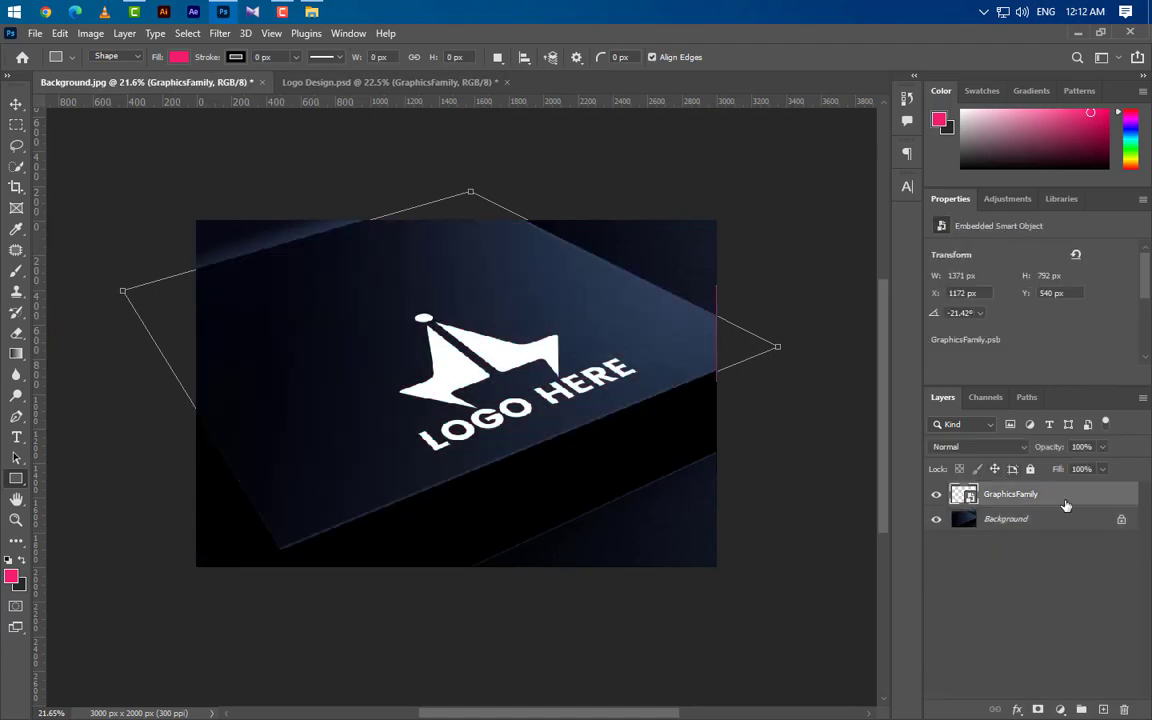
{"action": "left_click", "coordinate": [16, 104]}
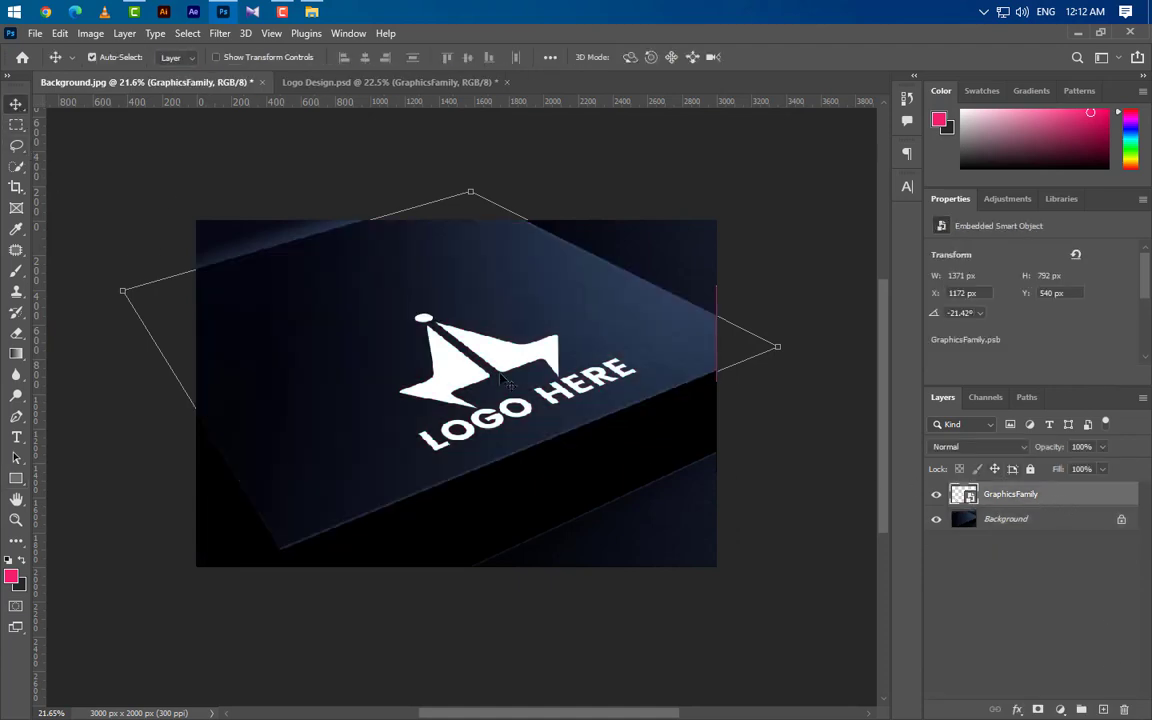
{"action": "left_click_drag", "start_coordinate": [533, 358], "coordinate": [500, 372]}
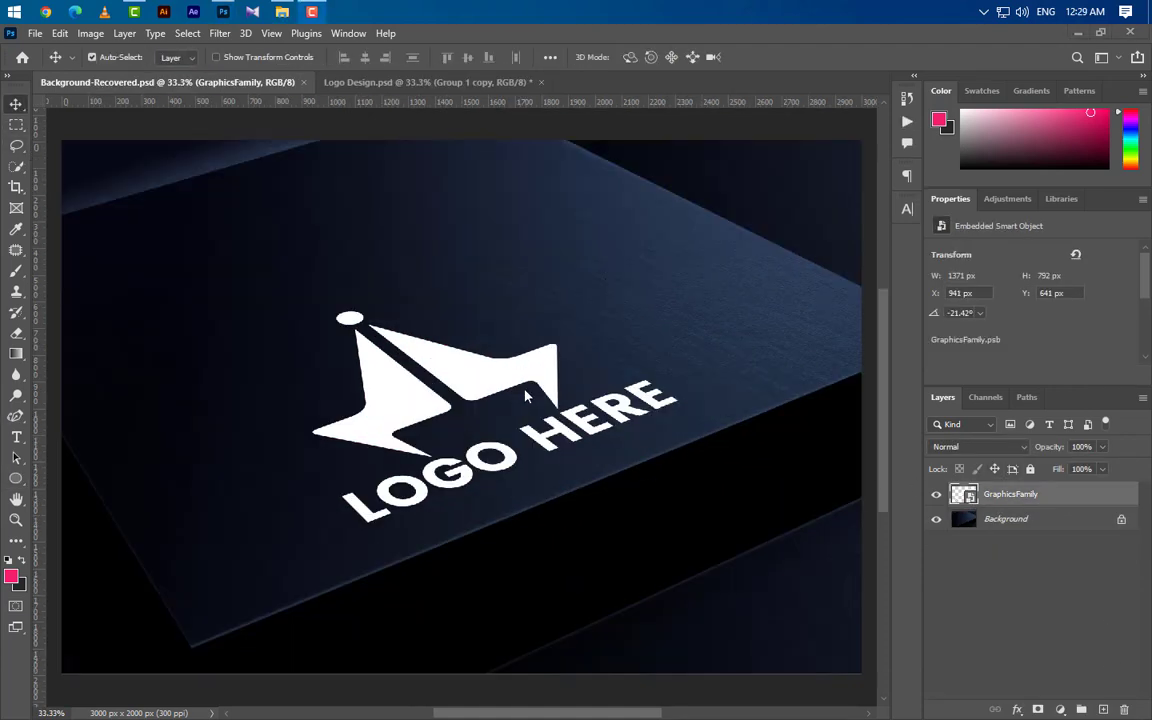
- Apply a white (ffffff) Color Overlay to the GraphicsFamily layer with Normal blend mode and 100% opacity
{"action": "right_click", "coordinate": [1078, 497]}
{"action": "left_click", "coordinate": [937, 36]}
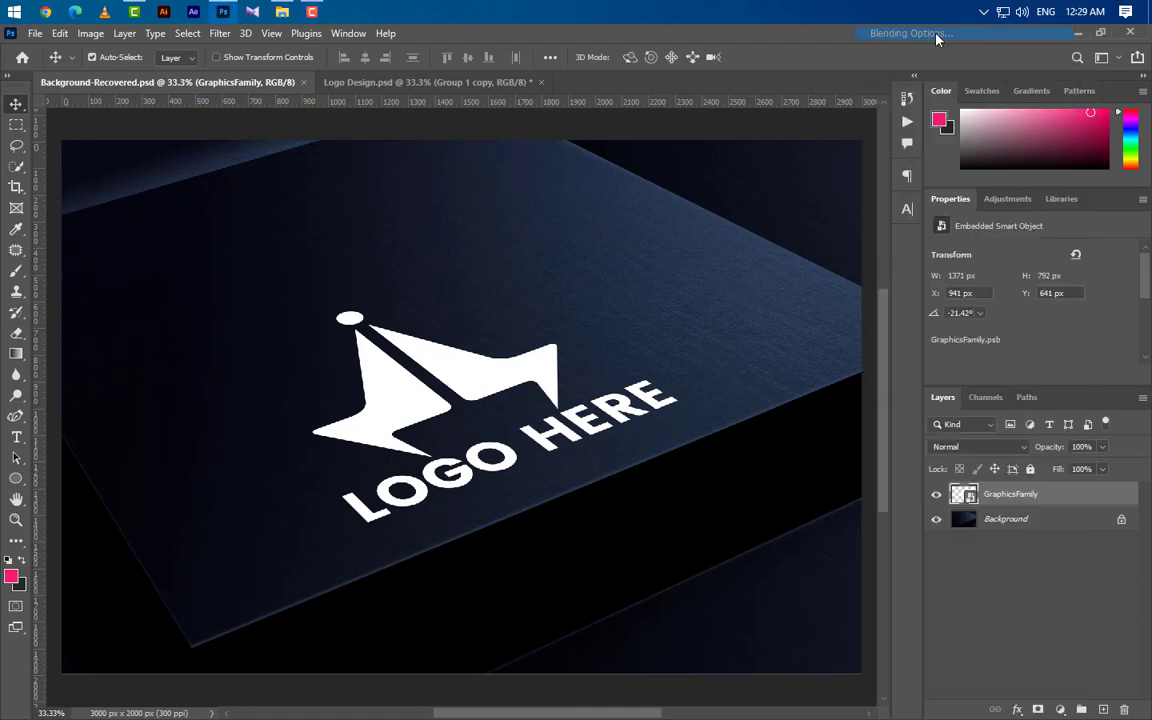
{"action": "left_click", "coordinate": [556, 502]}
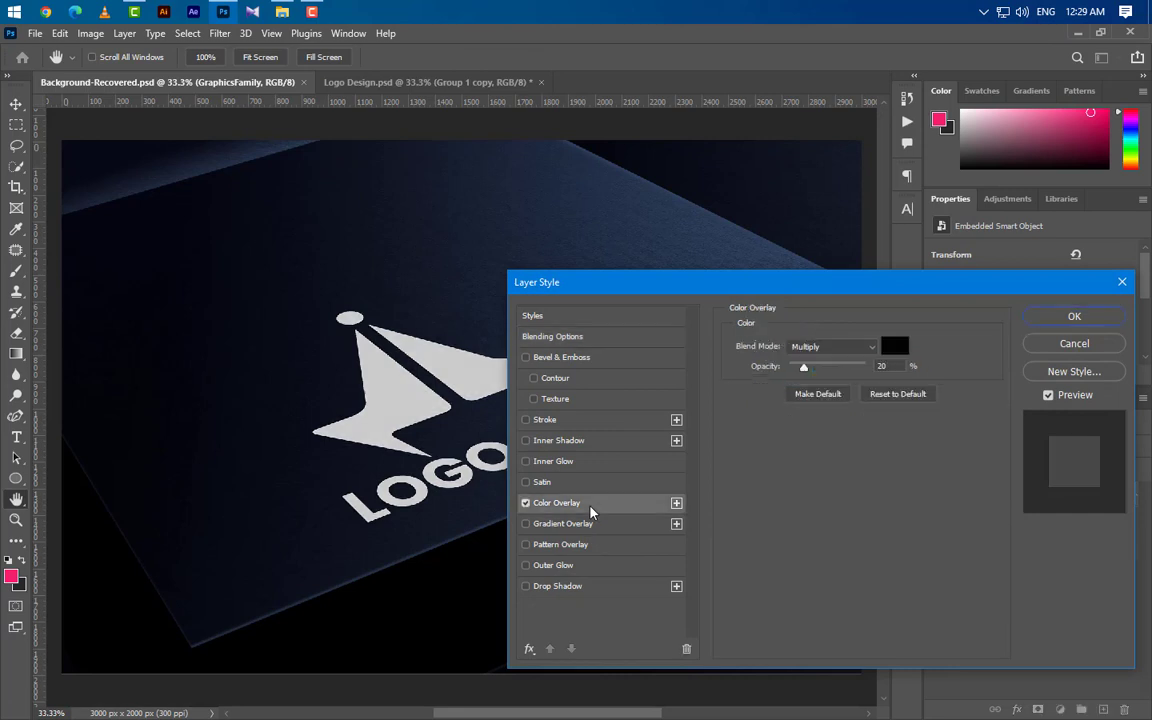
{"action": "left_click", "coordinate": [894, 346]}
{"action": "type", "text": "ffffff"}
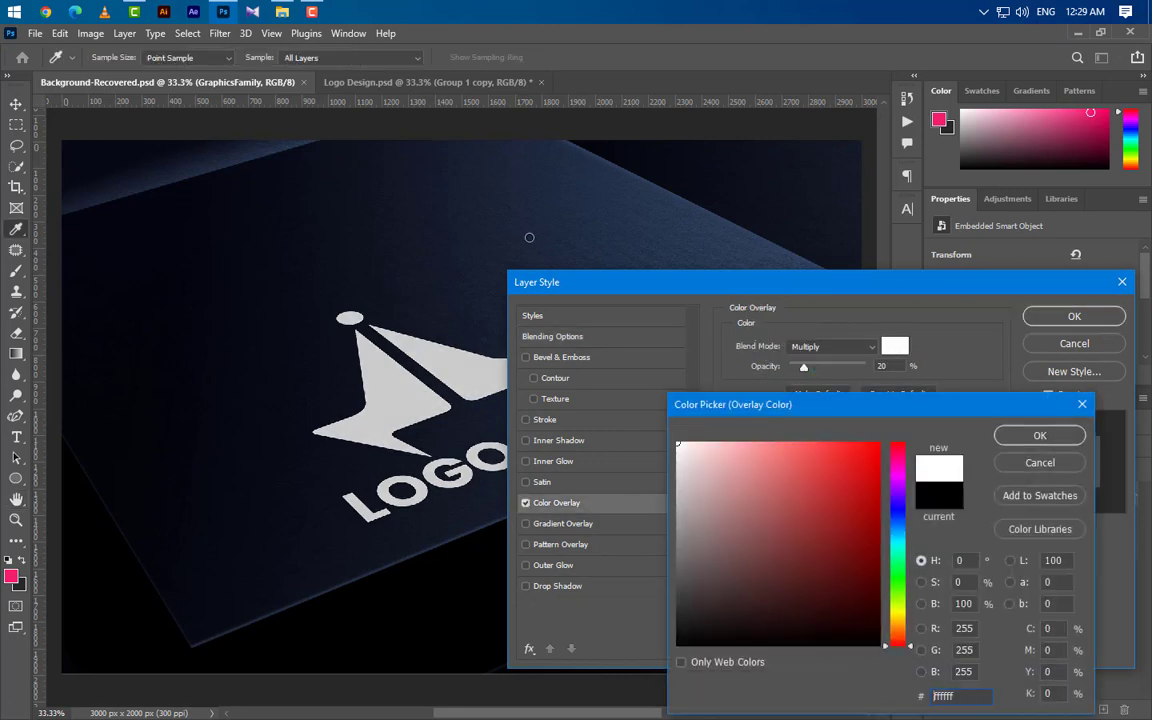
{"action": "left_click", "coordinate": [1040, 435]}
{"action": "left_click", "coordinate": [838, 347]}
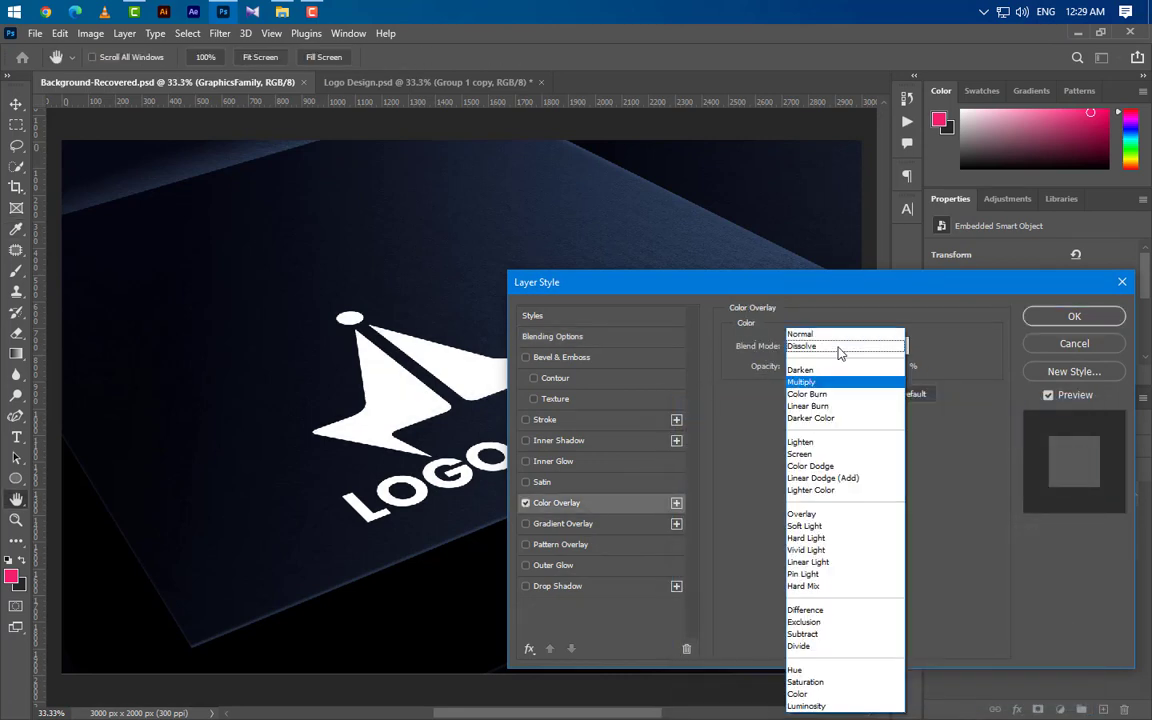
{"action": "left_click", "coordinate": [840, 331]}
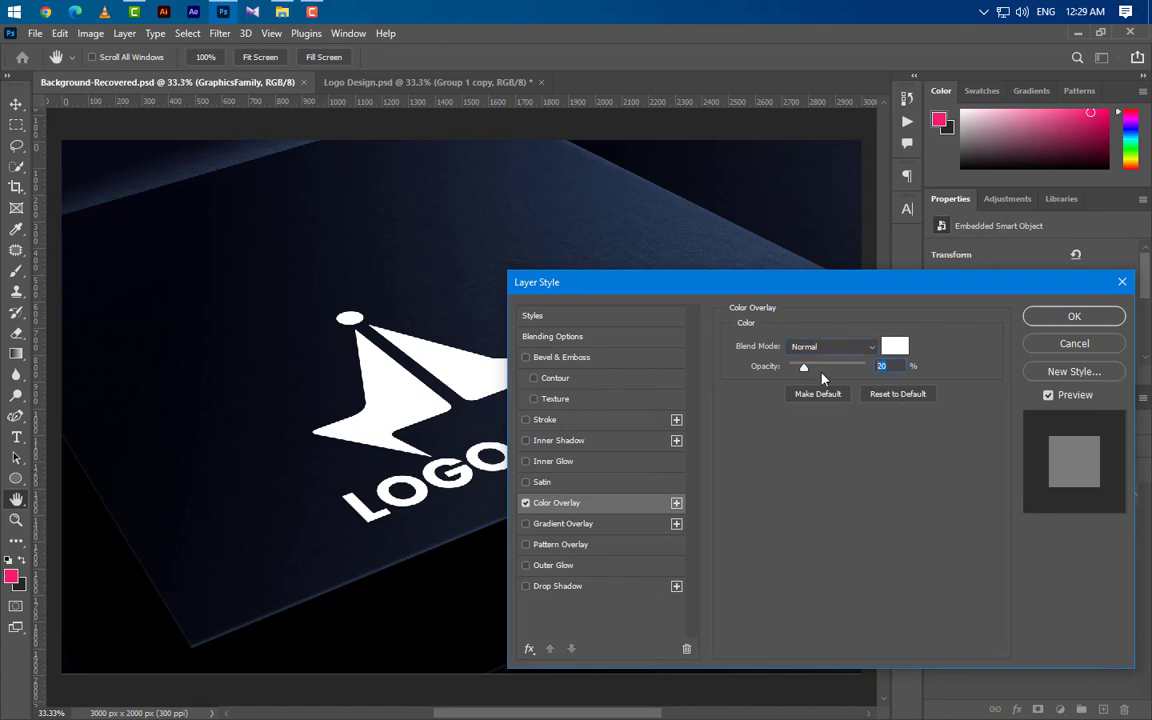
{"action": "left_click_drag", "start_coordinate": [806, 368], "coordinate": [980, 420]}
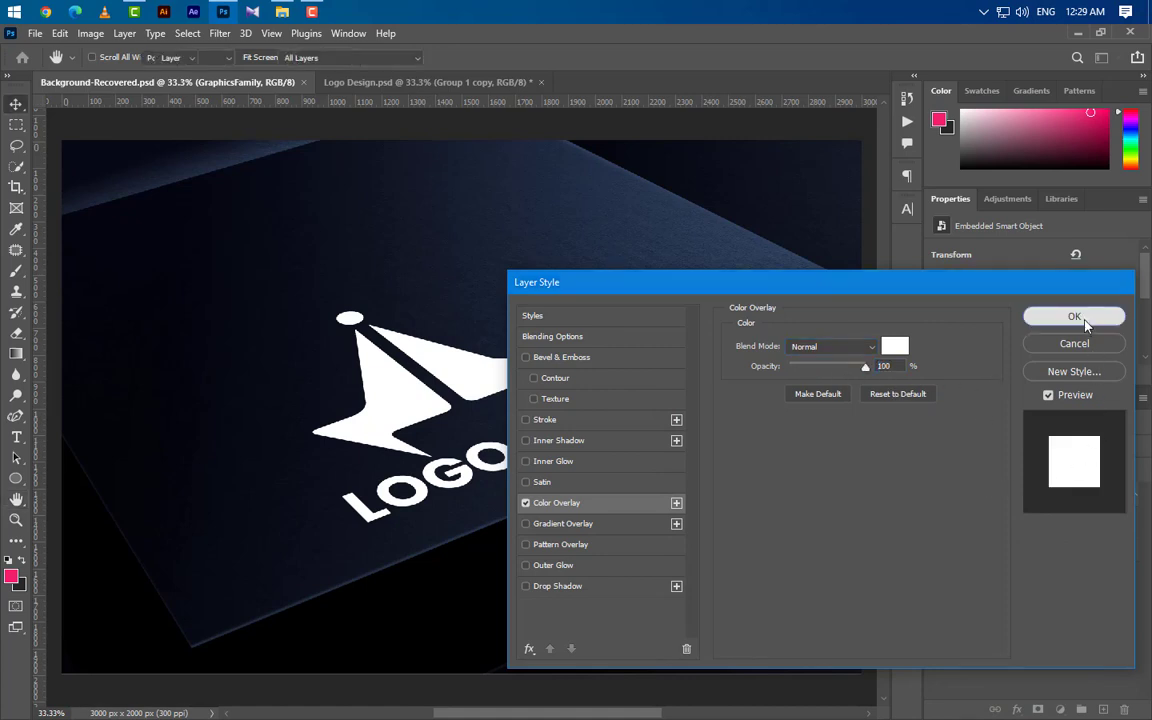
{"action": "left_click", "coordinate": [1070, 316]}
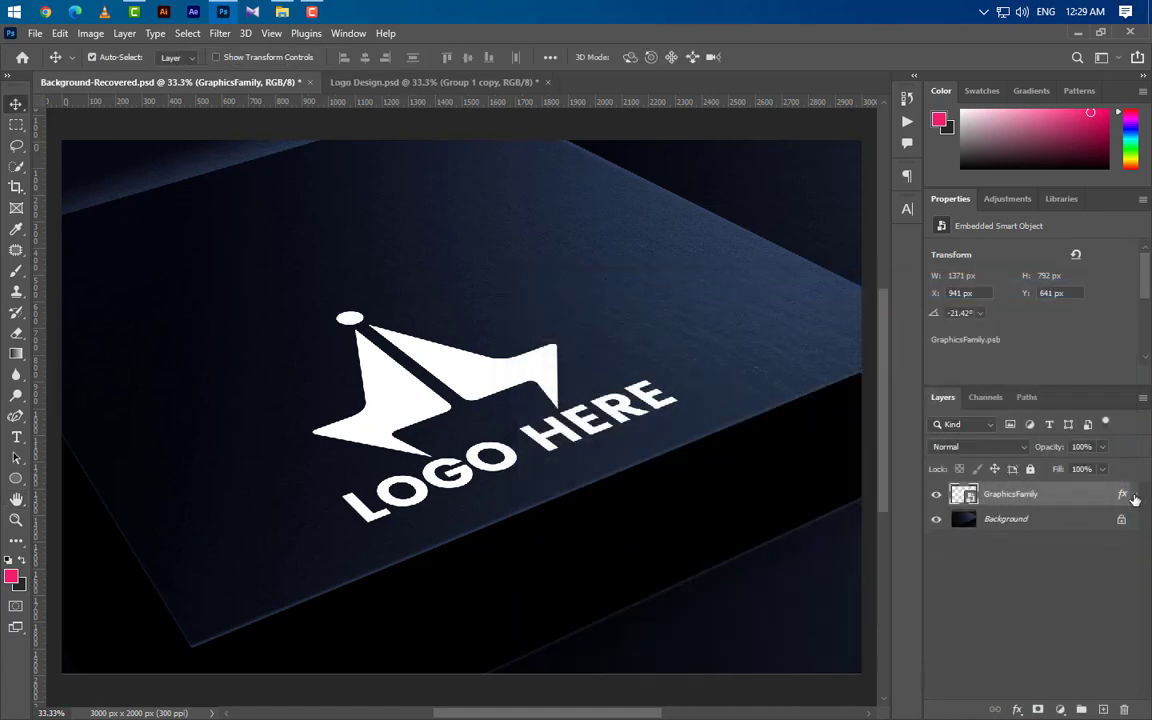
- Duplicate the GraphicsFamily layer and set the copy's opacity to 90% and fill to 0%
{"action": "right_click", "coordinate": [1078, 494]}
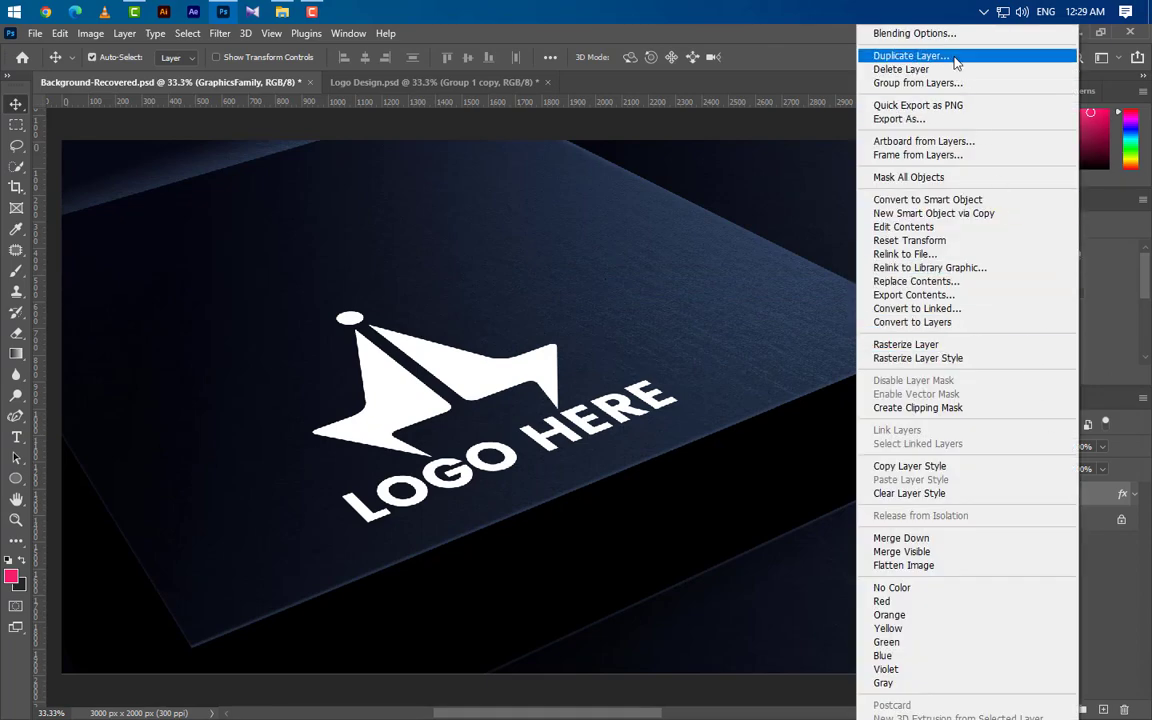
{"action": "left_click", "coordinate": [910, 55]}
{"action": "left_click", "coordinate": [707, 214]}
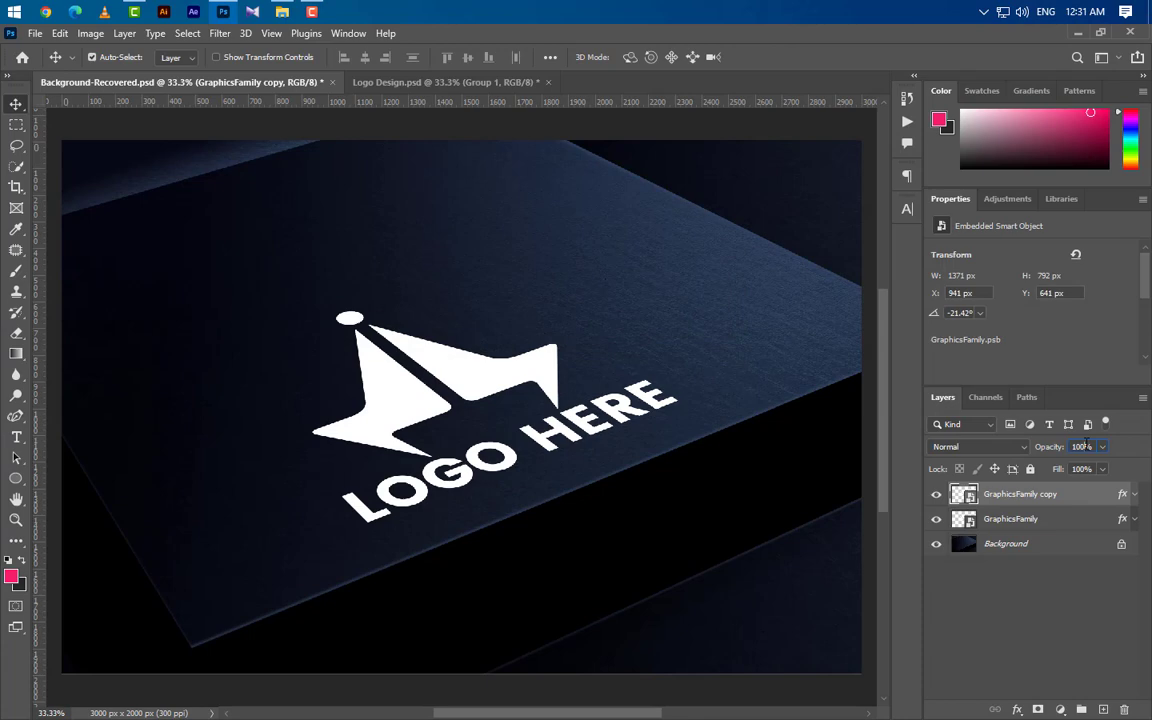
{"action": "left_click", "coordinate": [1085, 446]}
{"action": "type", "text": "90"}
{"action": "left_click", "coordinate": [1103, 469]}
{"action": "left_click_drag", "start_coordinate": [1103, 490], "coordinate": [887, 489]}
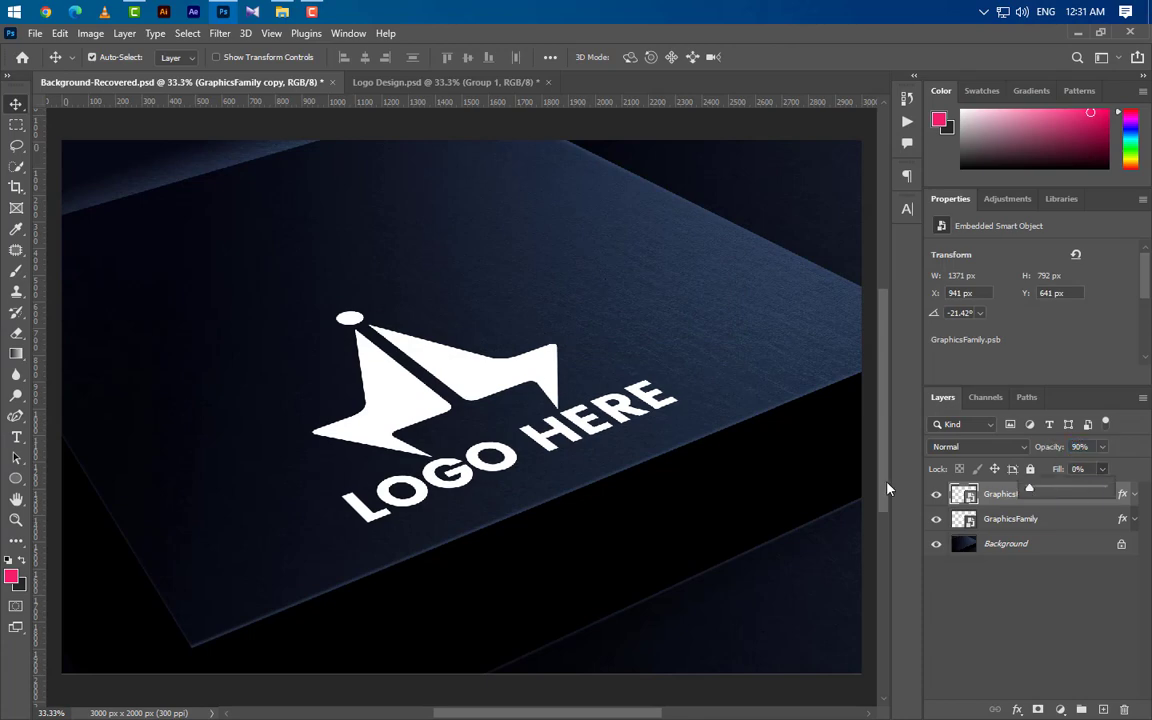
- Remove the Color Overlay effect from the GraphicsFamily copy layer
{"action": "left_click", "coordinate": [998, 497]}
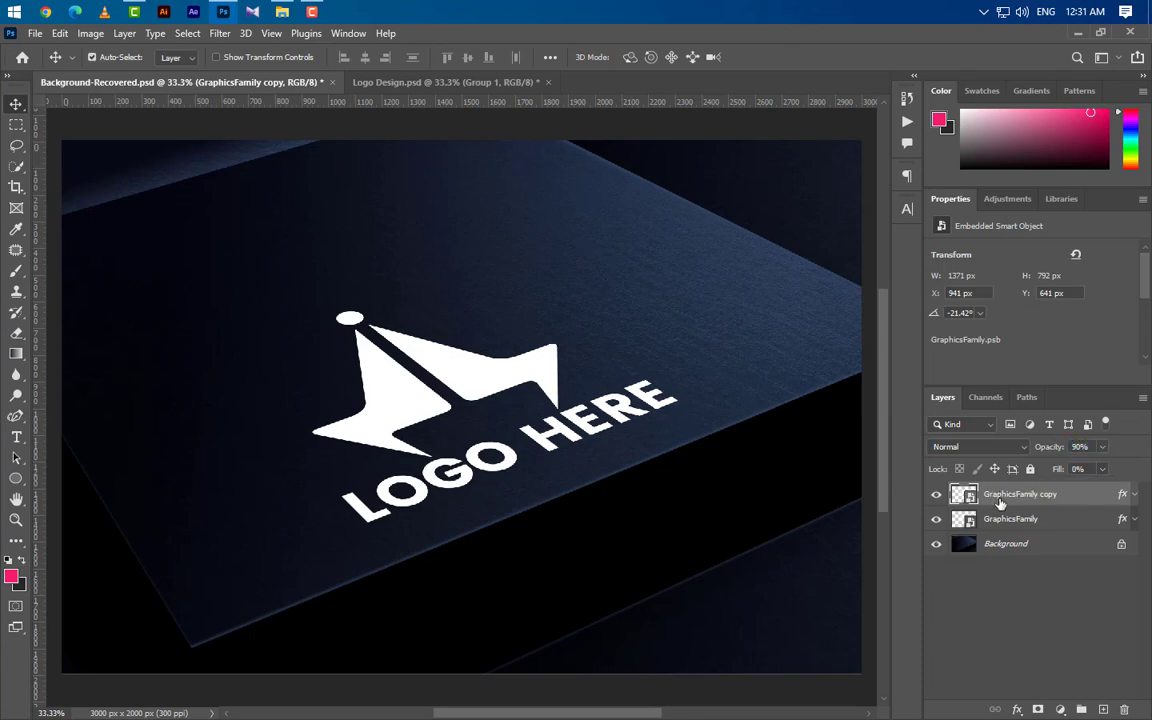
{"action": "left_click", "coordinate": [1136, 495]}
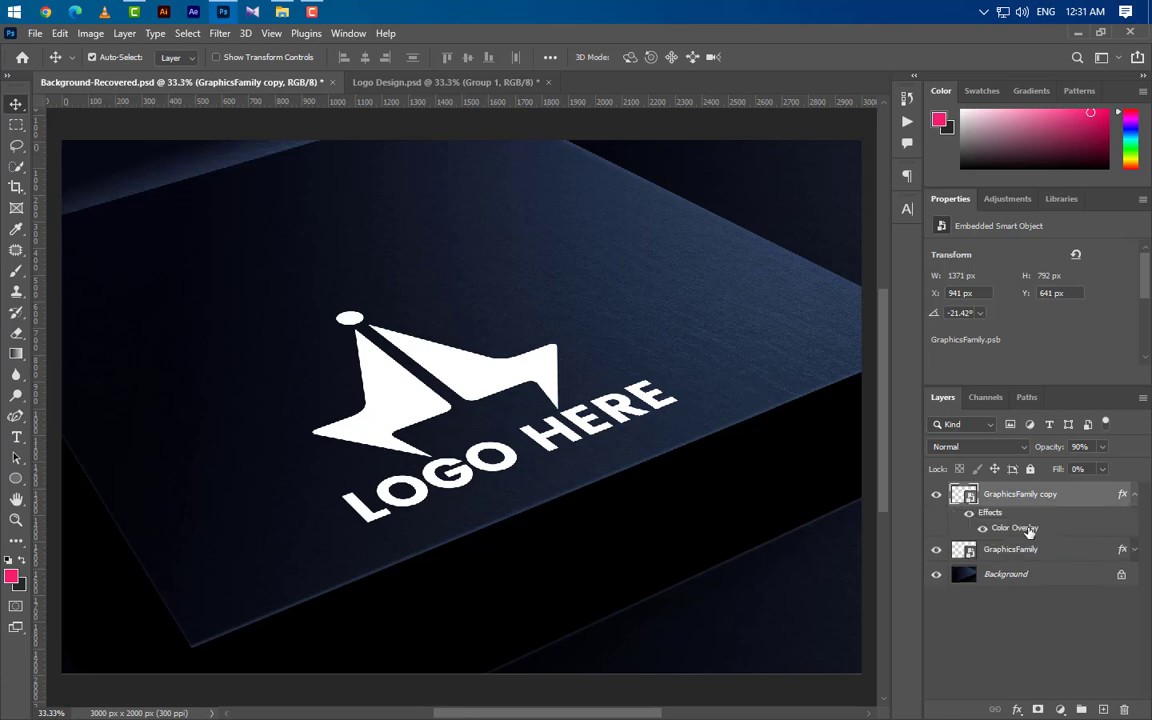
{"action": "left_click", "coordinate": [1136, 495]}
- Add a Bevel & Emboss effect to the GraphicsFamily copy layer with the Emboss style and Smooth technique
{"action": "right_click", "coordinate": [1092, 490]}
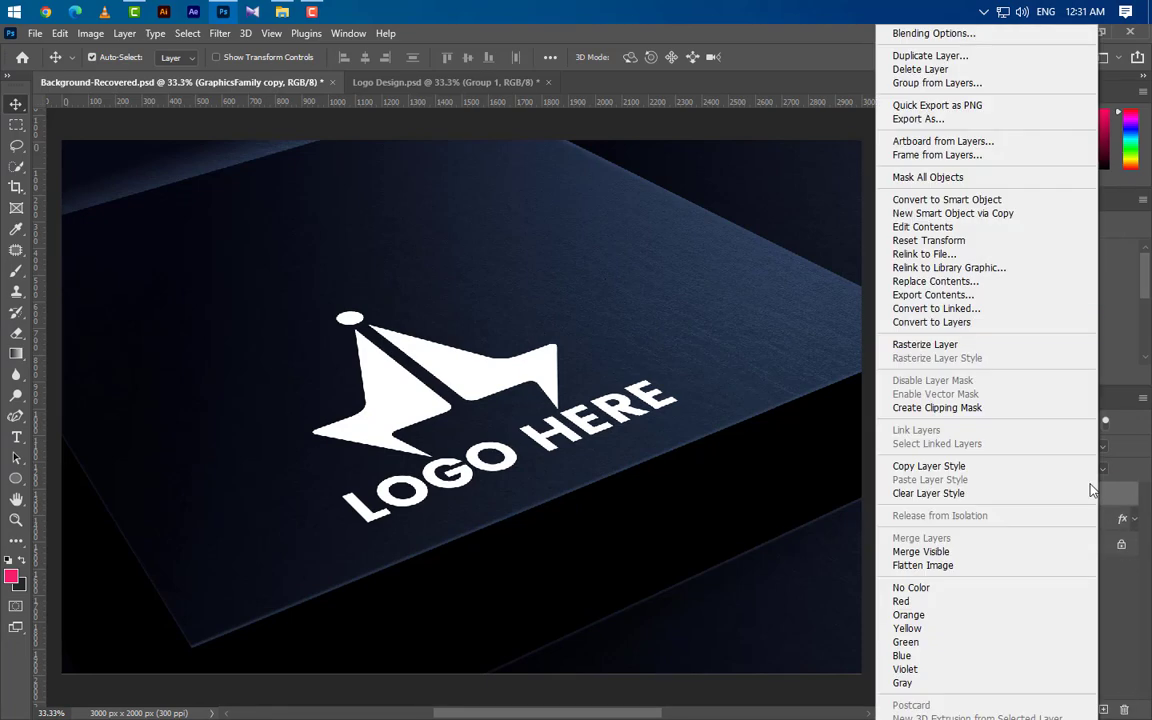
{"action": "left_click", "coordinate": [933, 33]}
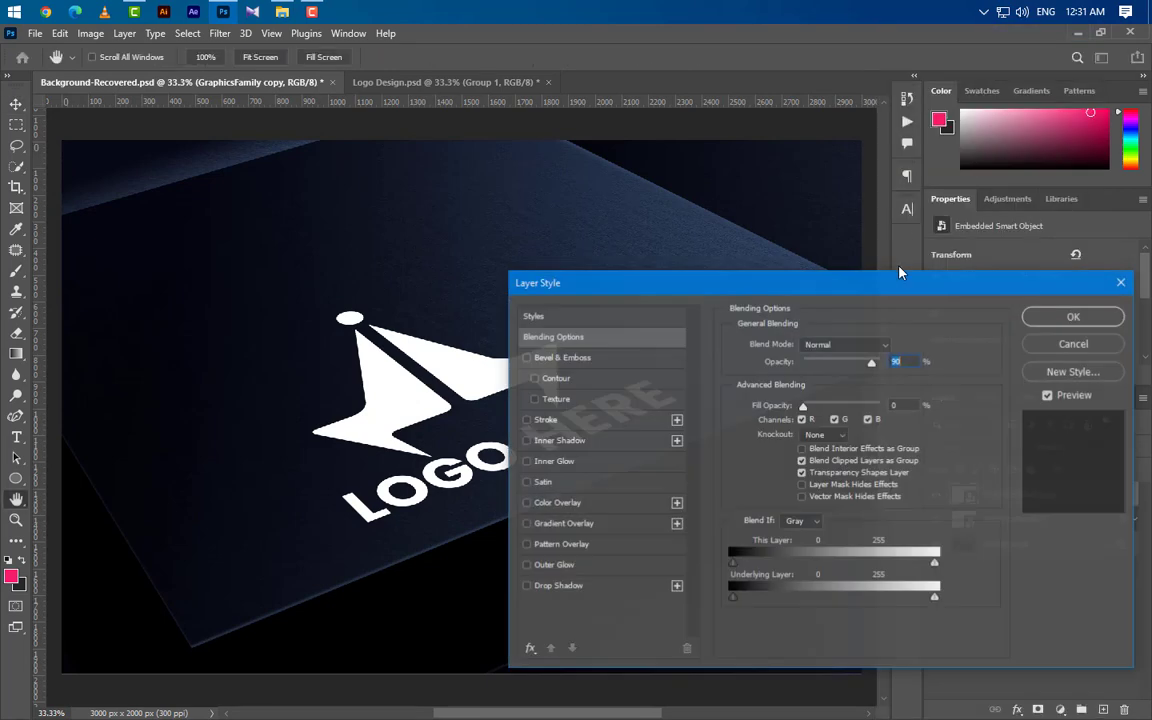
{"action": "left_click", "coordinate": [590, 357]}
{"action": "left_click", "coordinate": [822, 345]}
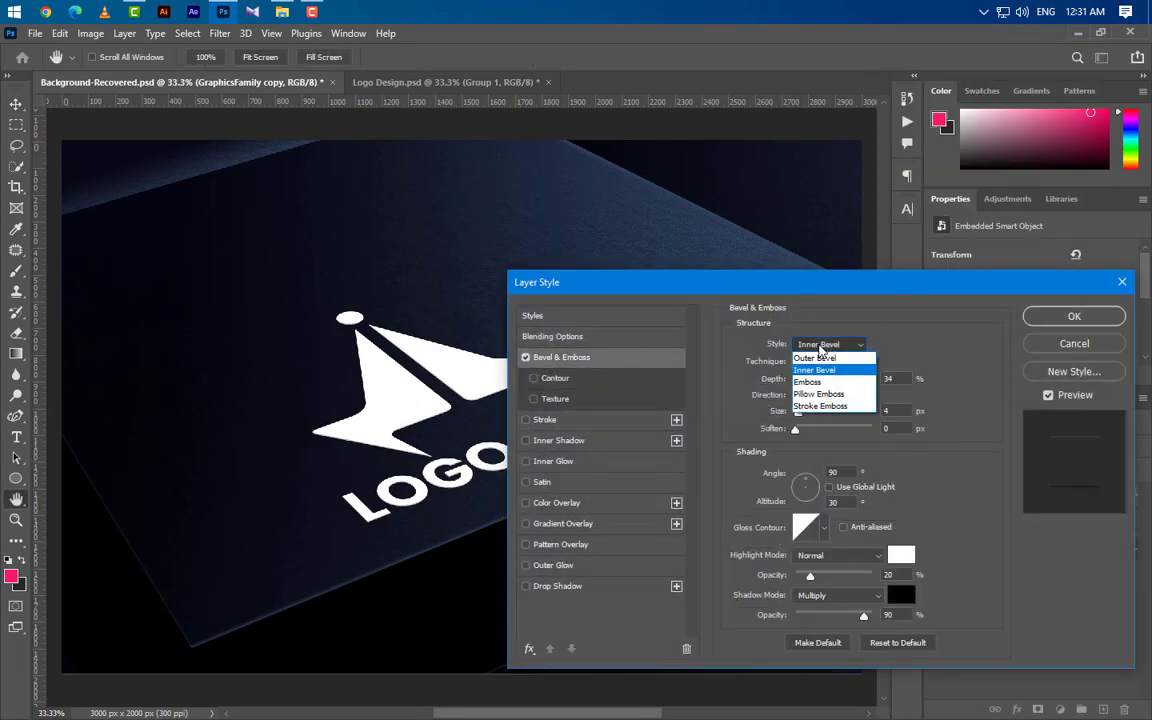
{"action": "left_click", "coordinate": [815, 381]}
{"action": "left_click", "coordinate": [830, 362]}
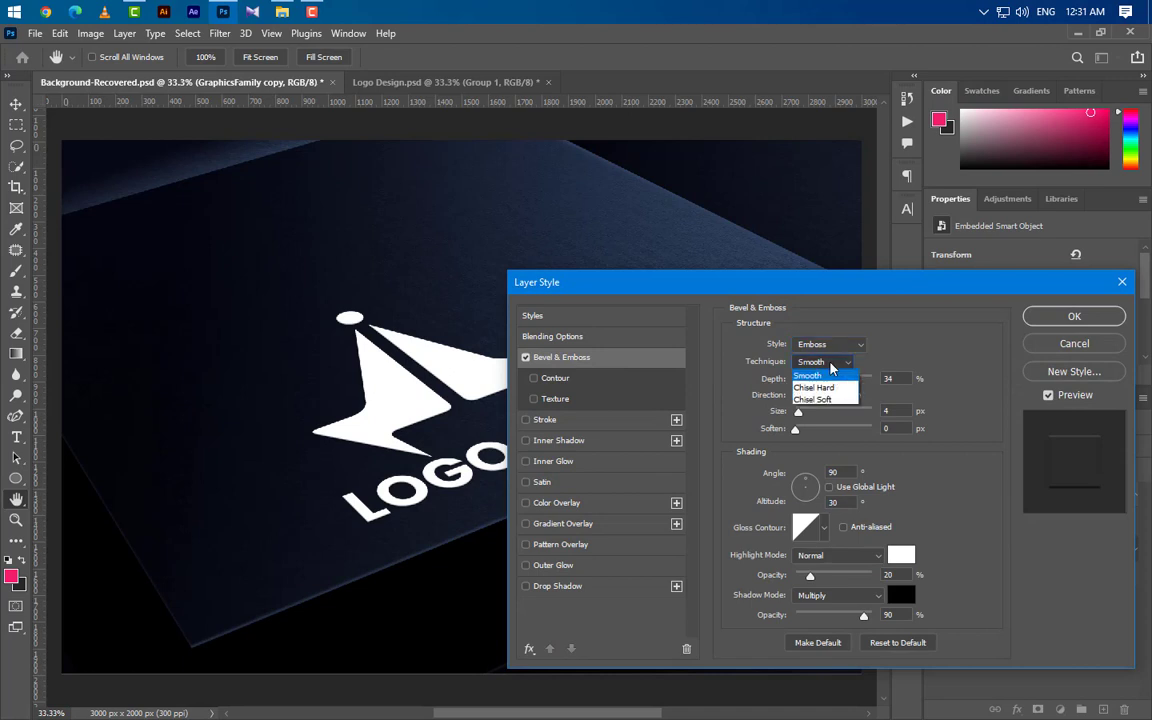
{"action": "left_click", "coordinate": [828, 375]}
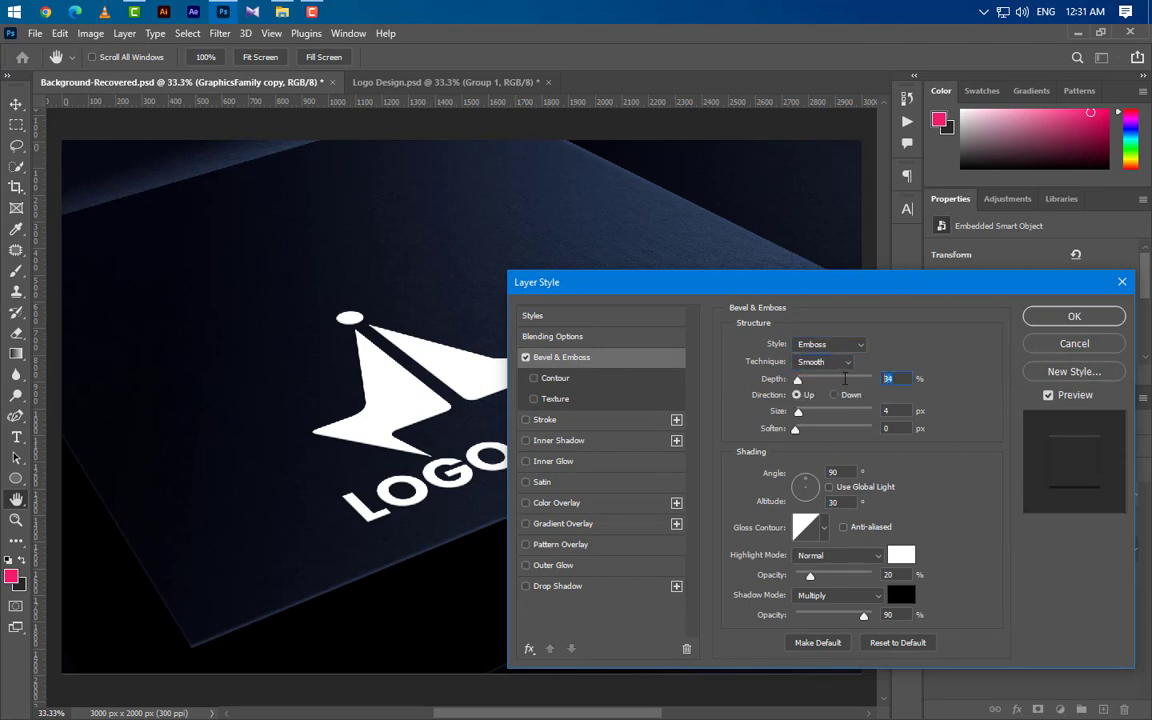
- Set the Bevel & Emboss depth to 250%, size to 6 px, soften to 10 px and shading angle to -170°
{"action": "type", "text": "250"}
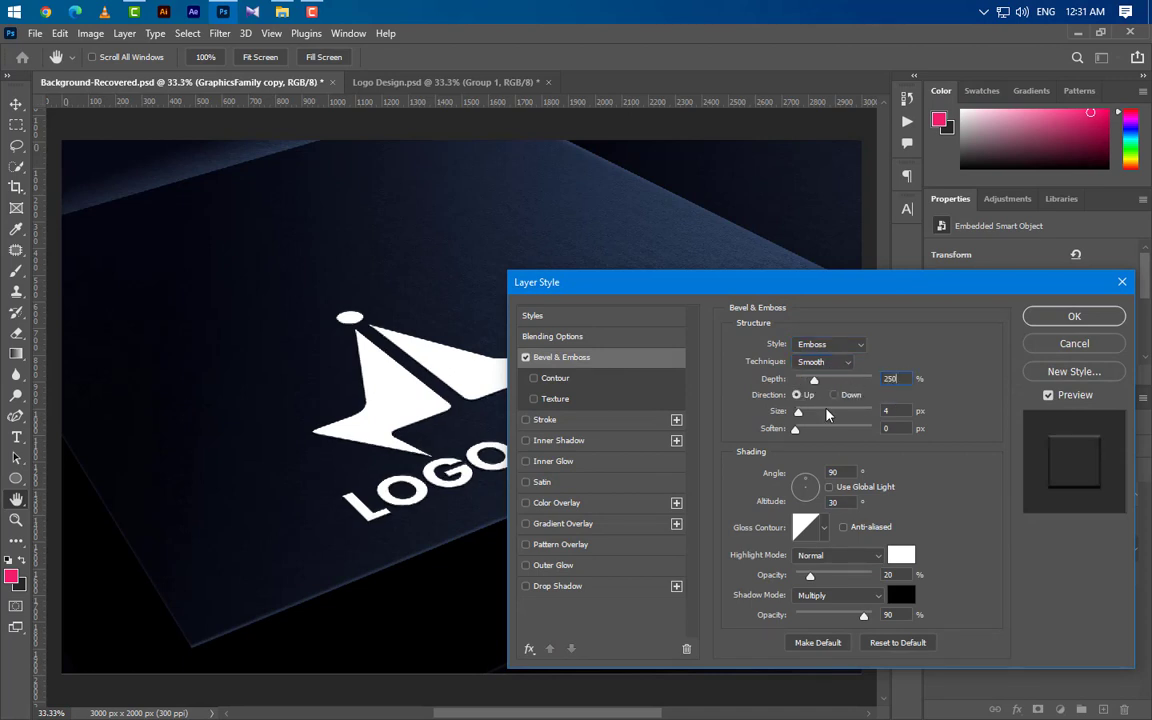
{"action": "key", "text": "Tab"}
{"action": "type", "text": "6"}
{"action": "key", "text": "Tab"}
{"action": "type", "text": "10"}
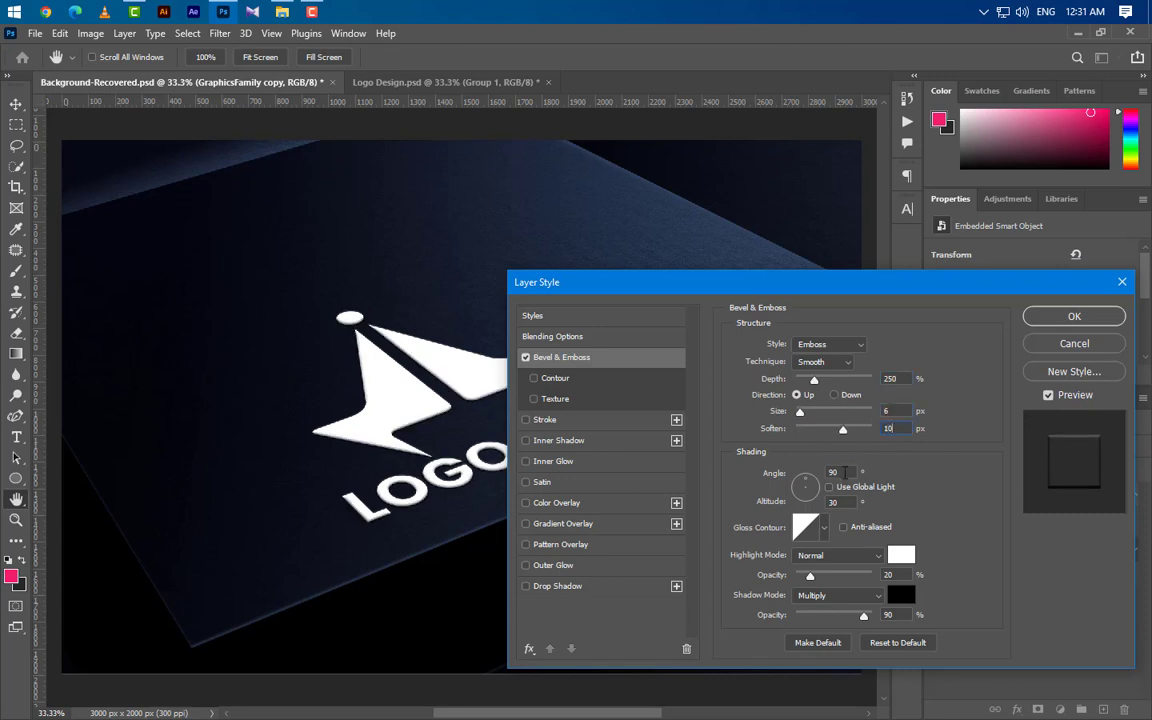
{"action": "key", "text": "Tab"}
{"action": "type", "text": "-17"}
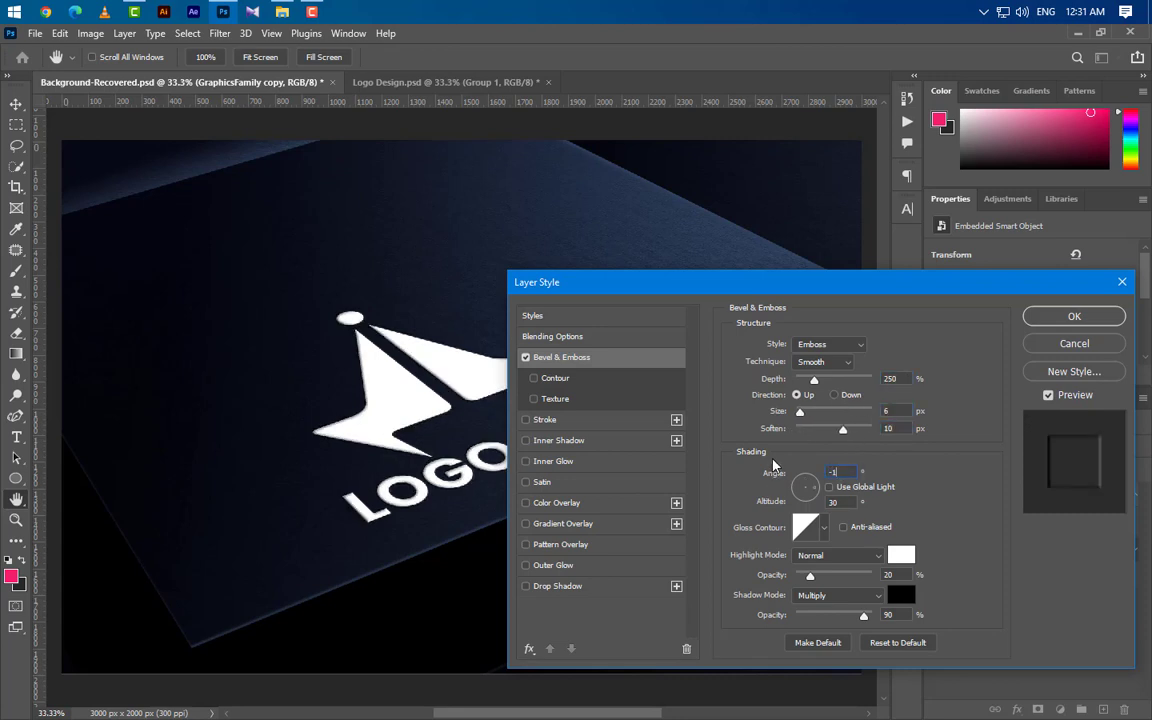
{"action": "type", "text": "0"}
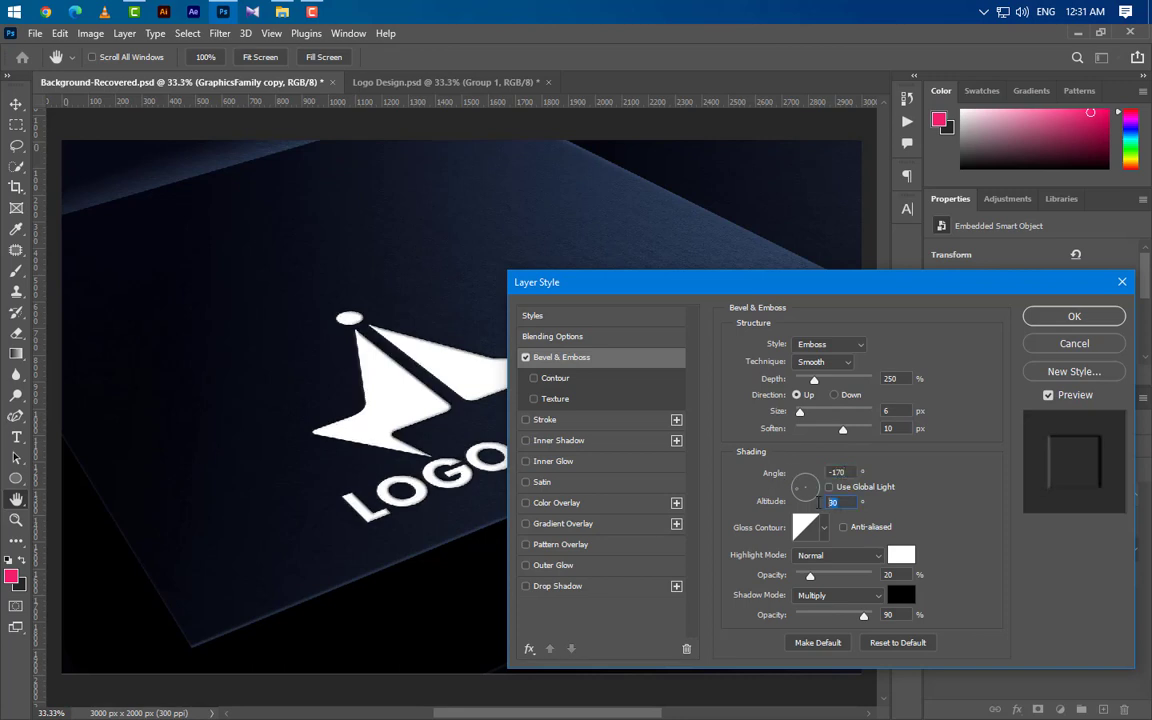
{"action": "key", "text": "Tab"}
- Set the bevel's highlight mode to Color Dodge at 15% opacity and its shadow mode to Linear Burn at 35% with black (000000)
{"action": "left_click", "coordinate": [845, 555]}
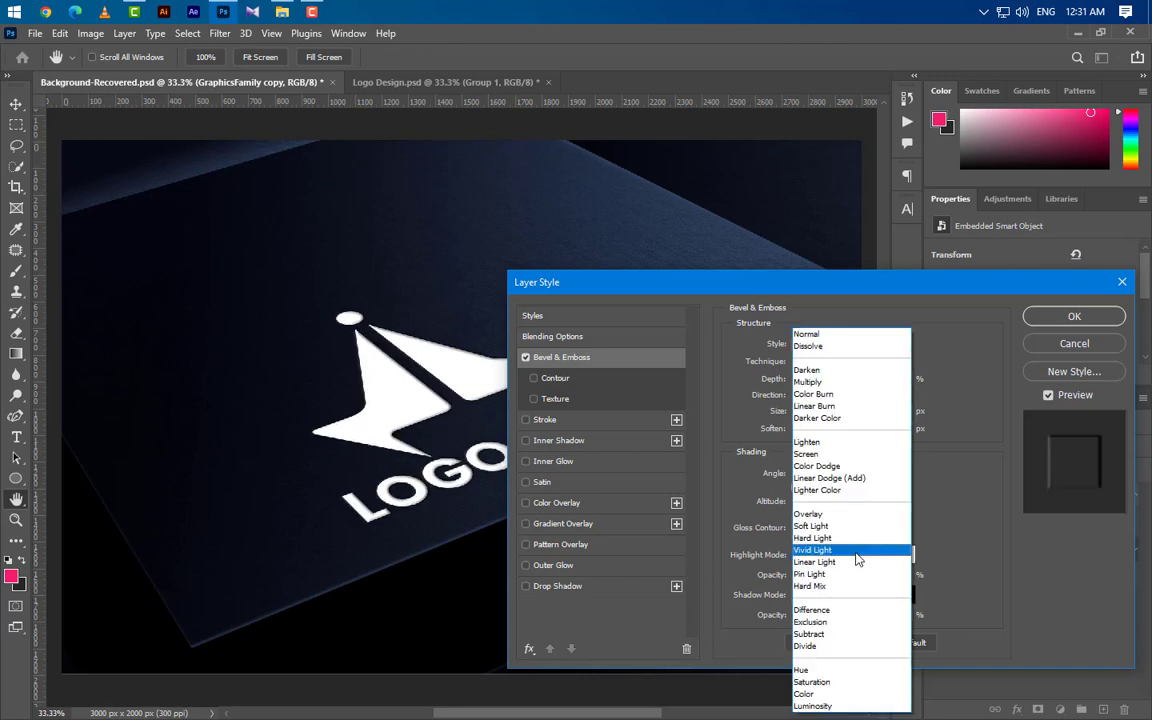
{"action": "left_click", "coordinate": [825, 466]}
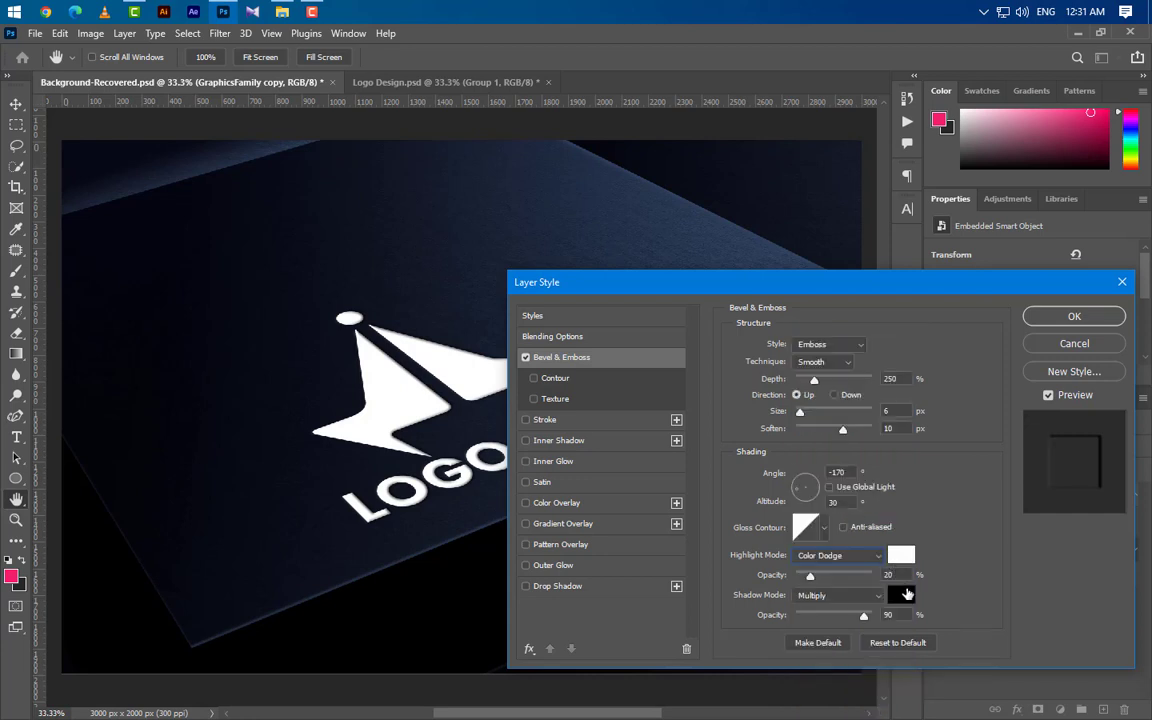
{"action": "left_click", "coordinate": [847, 597]}
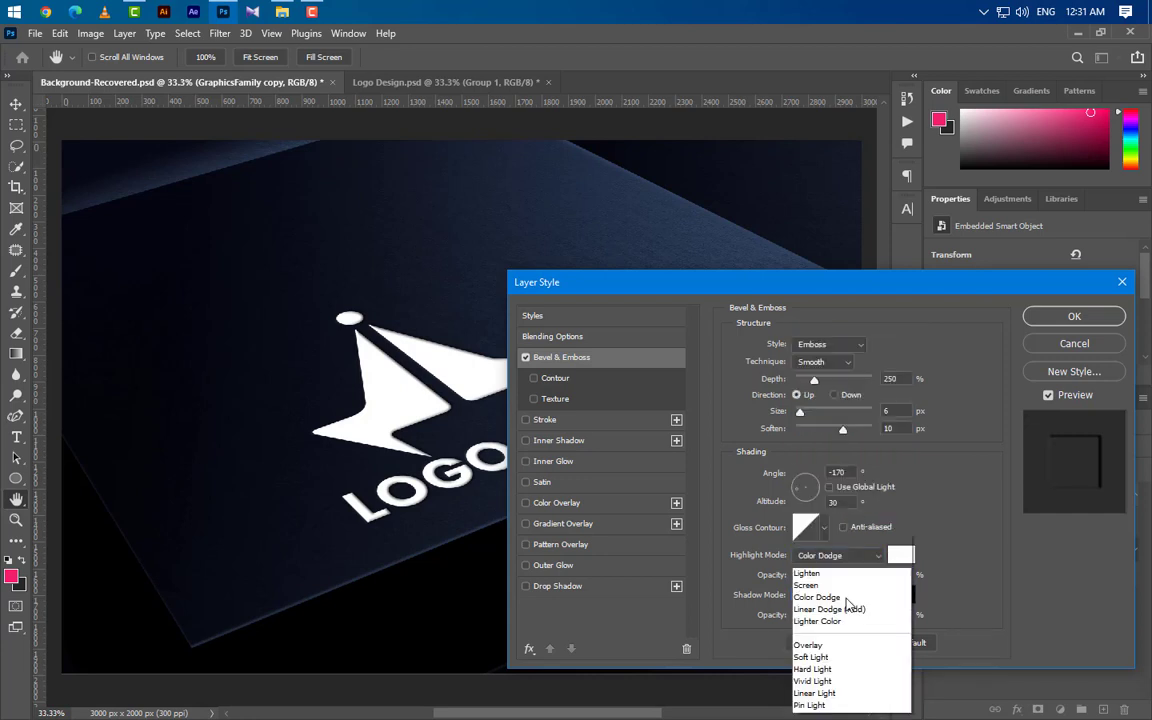
{"action": "left_click", "coordinate": [842, 407]}
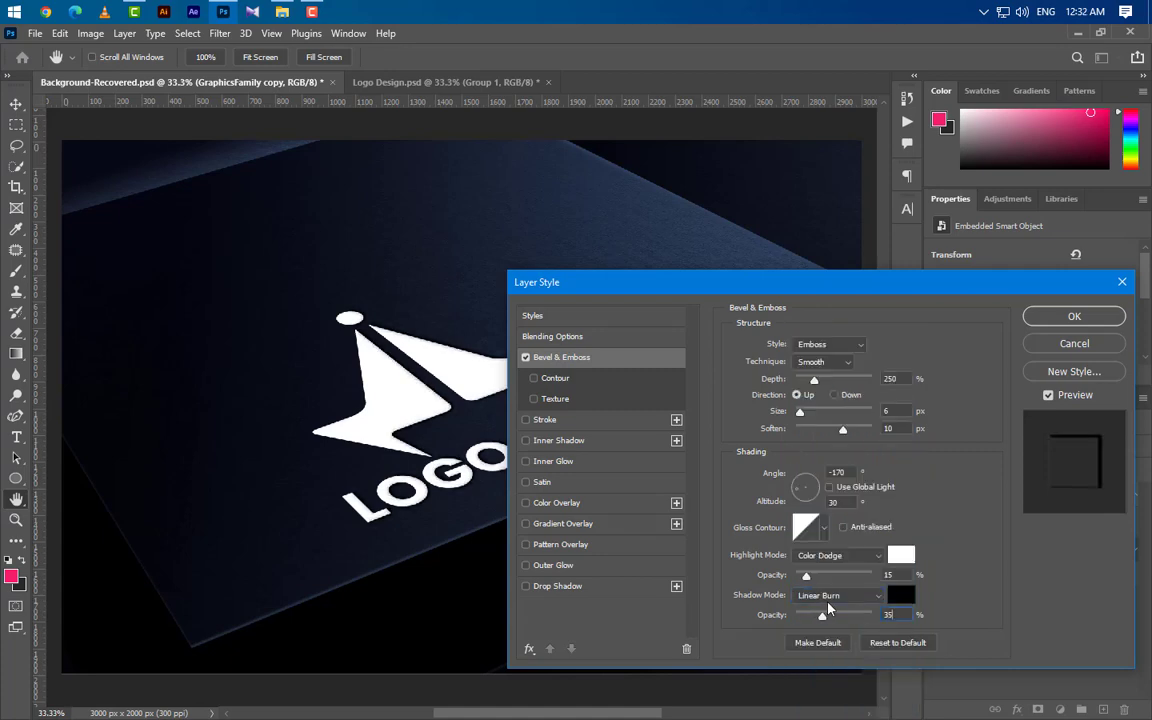
{"action": "left_click", "coordinate": [900, 596]}
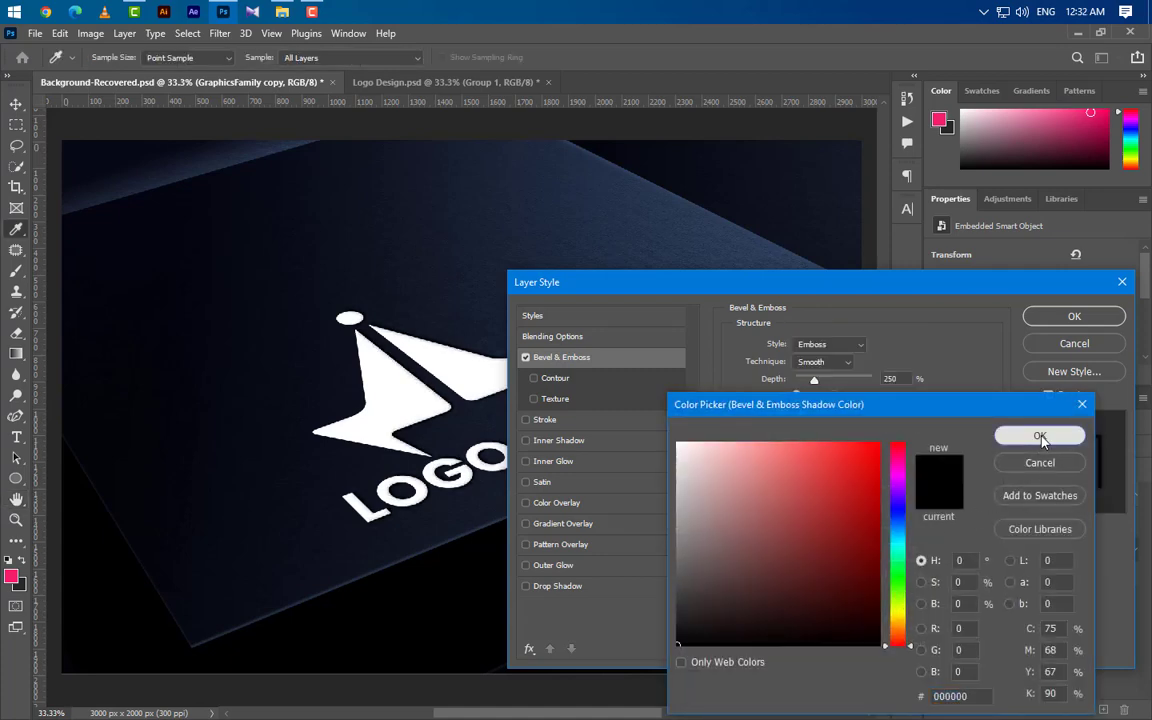
{"action": "left_click", "coordinate": [1040, 435]}
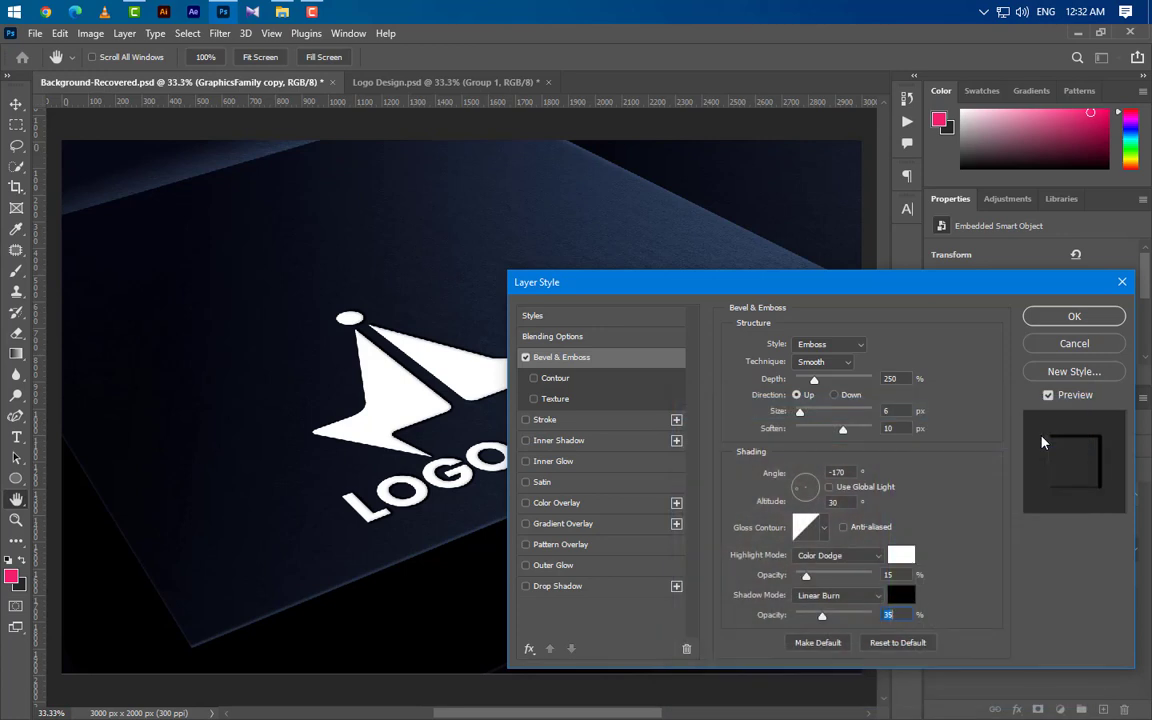
- Add an Inner Shadow effect with Overlay blend mode and white (ffffff) as its color
{"action": "left_click", "coordinate": [614, 446]}
{"action": "left_click", "coordinate": [832, 346]}
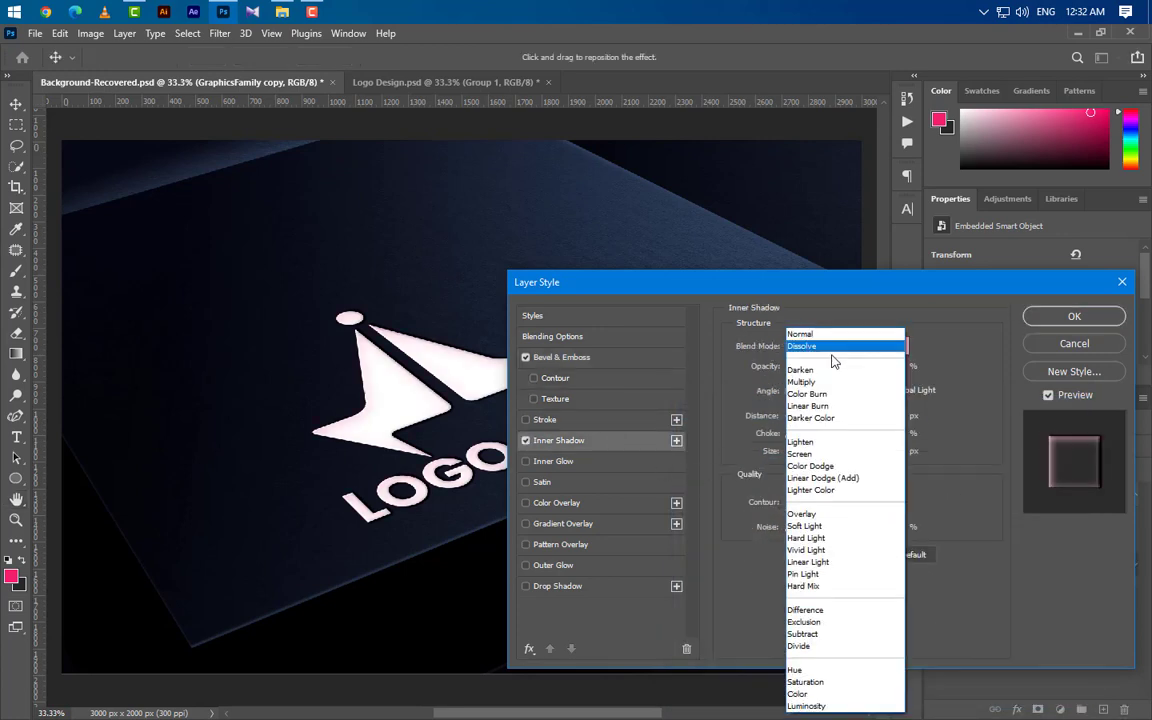
{"action": "left_click", "coordinate": [801, 513]}
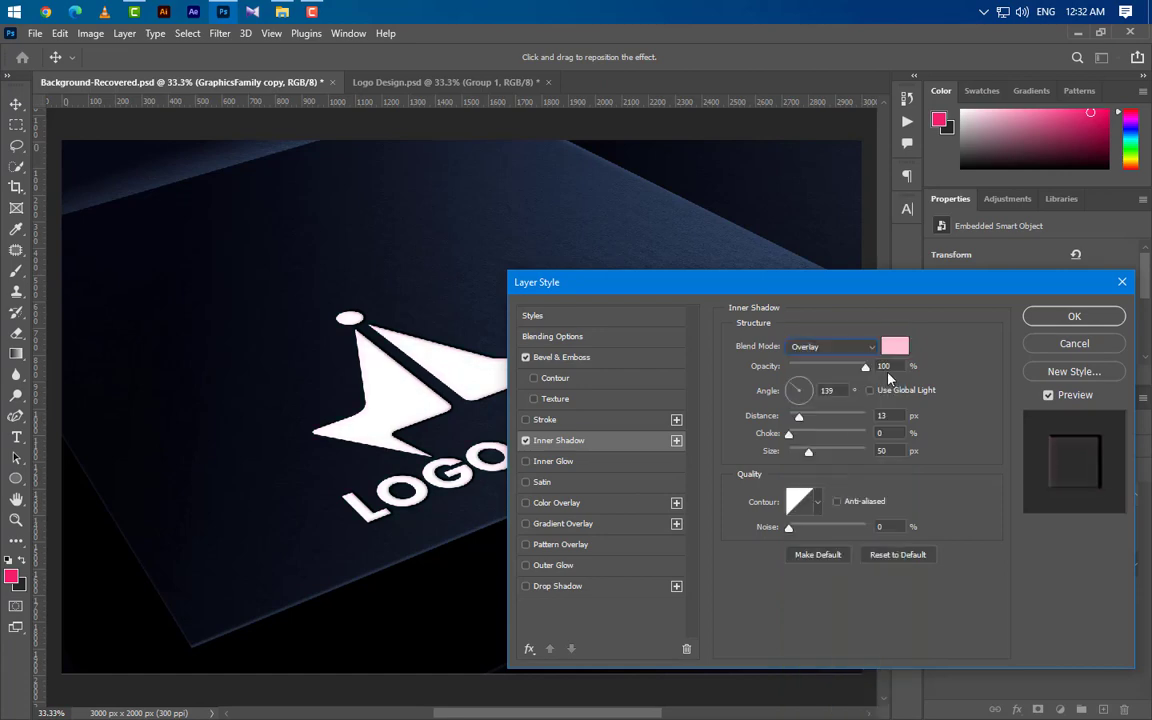
{"action": "left_click", "coordinate": [894, 346]}
{"action": "left_click", "coordinate": [678, 443]}
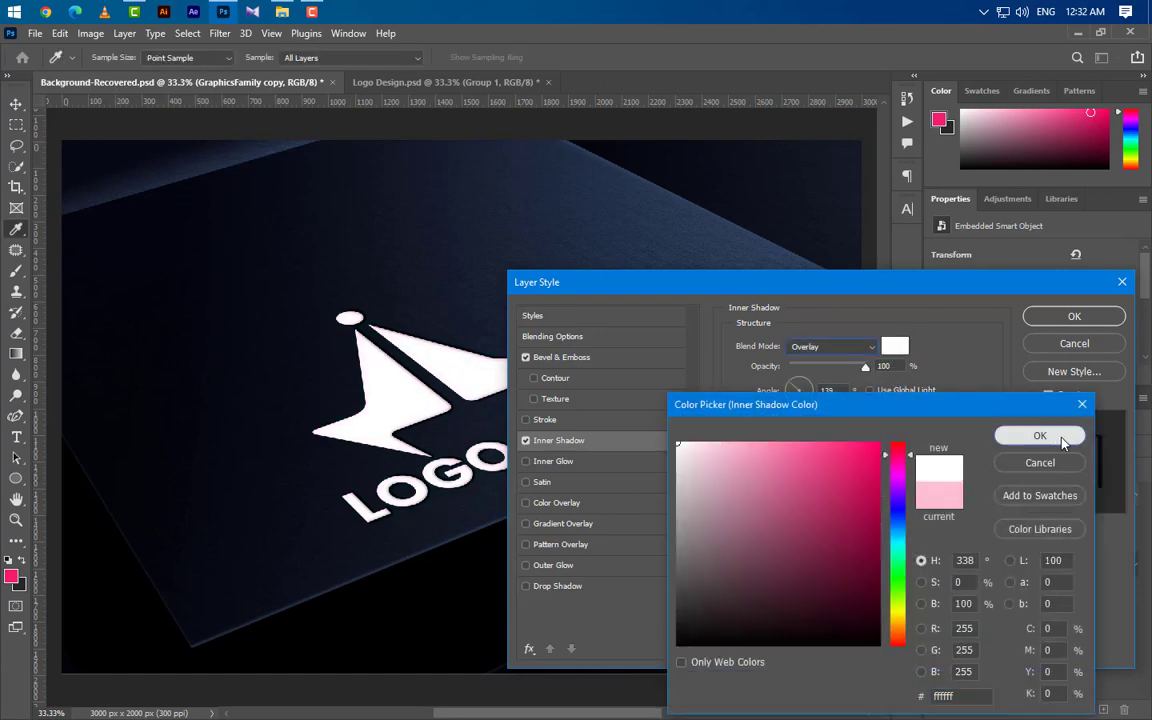
{"action": "left_click", "coordinate": [1040, 435]}
- Set the white Inner Shadow's opacity to 50%, angle to 57°, distance to 5 px and size to 15 px
{"action": "type", "text": "50"}
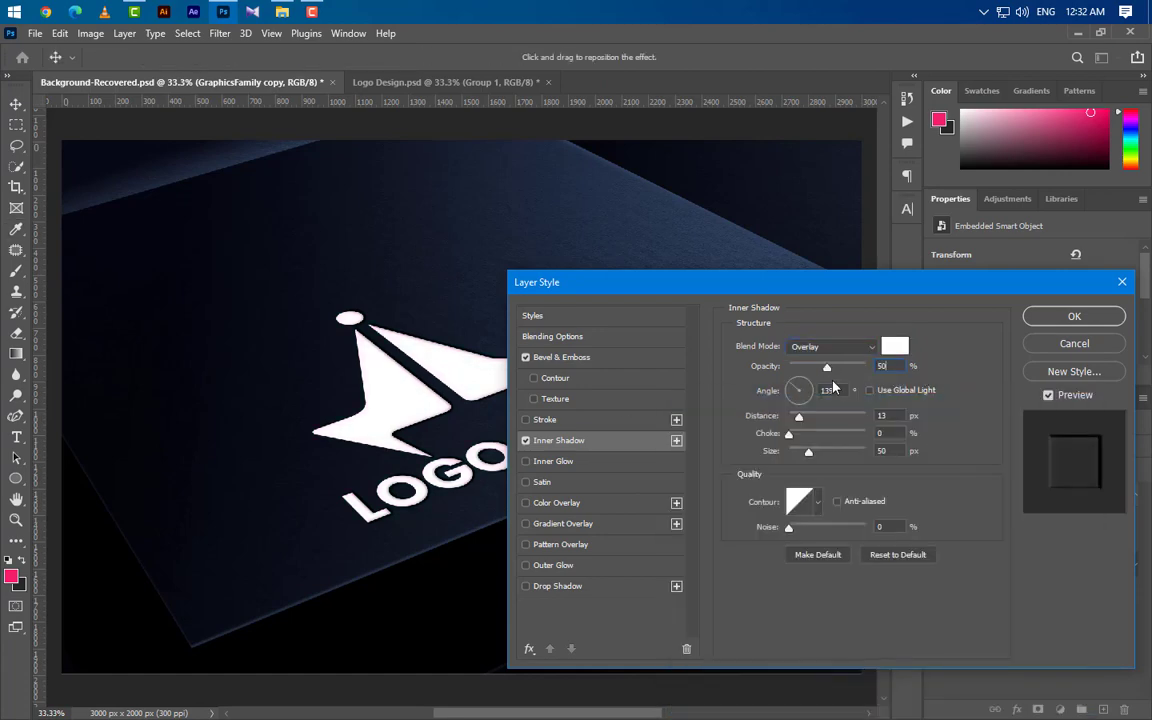
{"action": "key", "text": "Tab"}
{"action": "type", "text": "515"}
{"action": "key", "text": "Tab"}
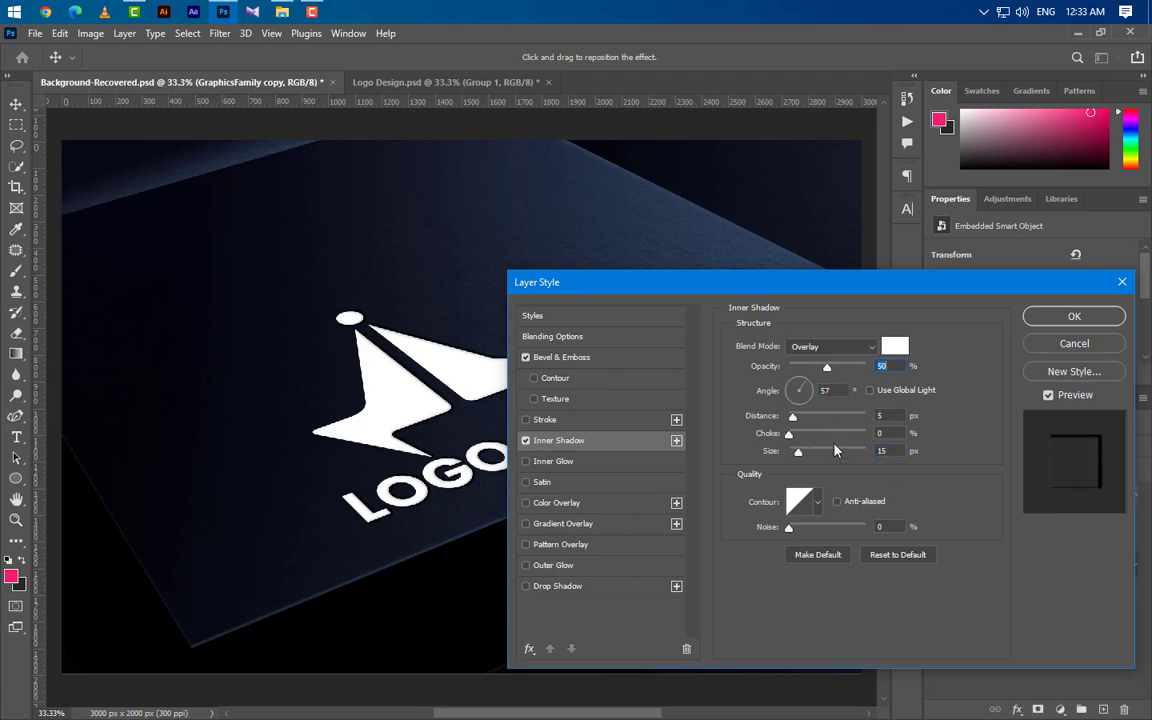
- Add a second Inner Shadow colored black (000000) with Linear Burn blend mode
{"action": "left_click", "coordinate": [676, 441]}
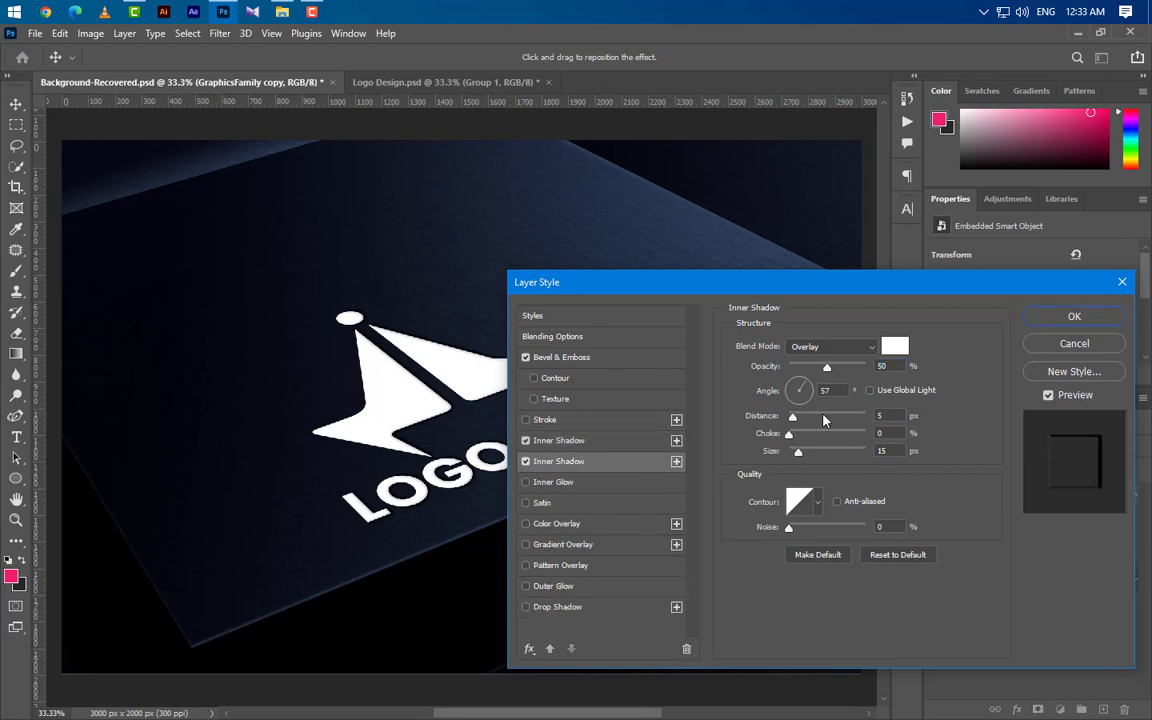
{"action": "left_click", "coordinate": [894, 346]}
{"action": "type", "text": "000000"}
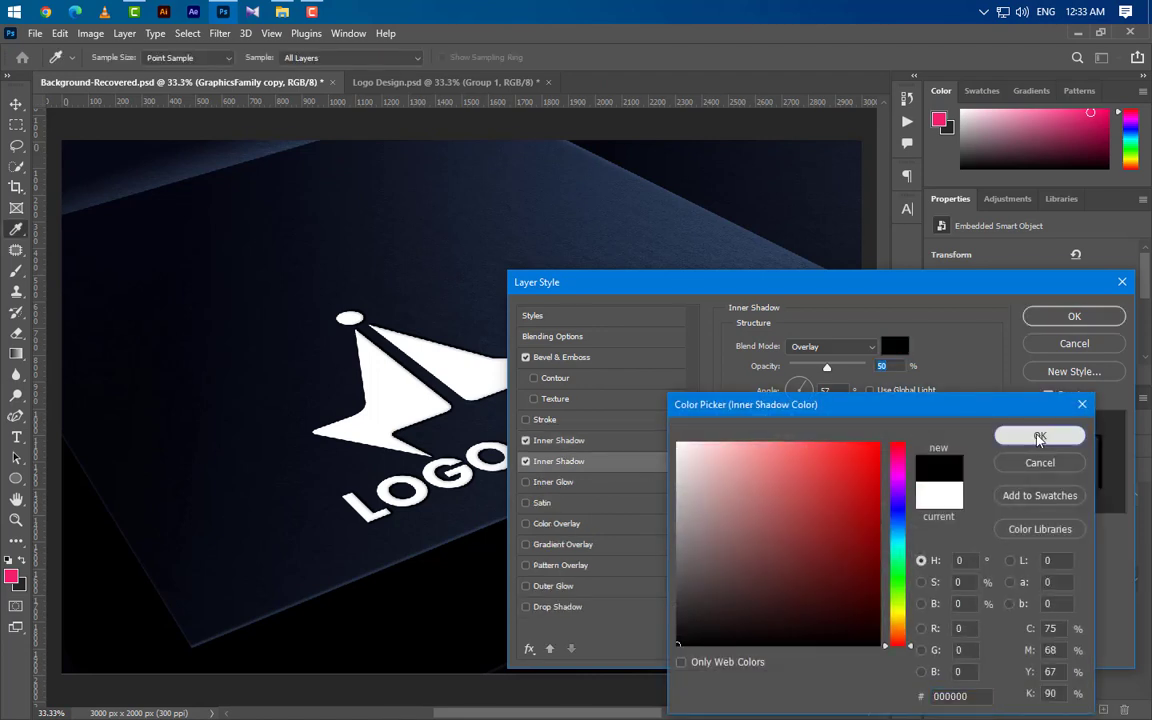
{"action": "key", "text": "Return"}
{"action": "left_click", "coordinate": [838, 346]}
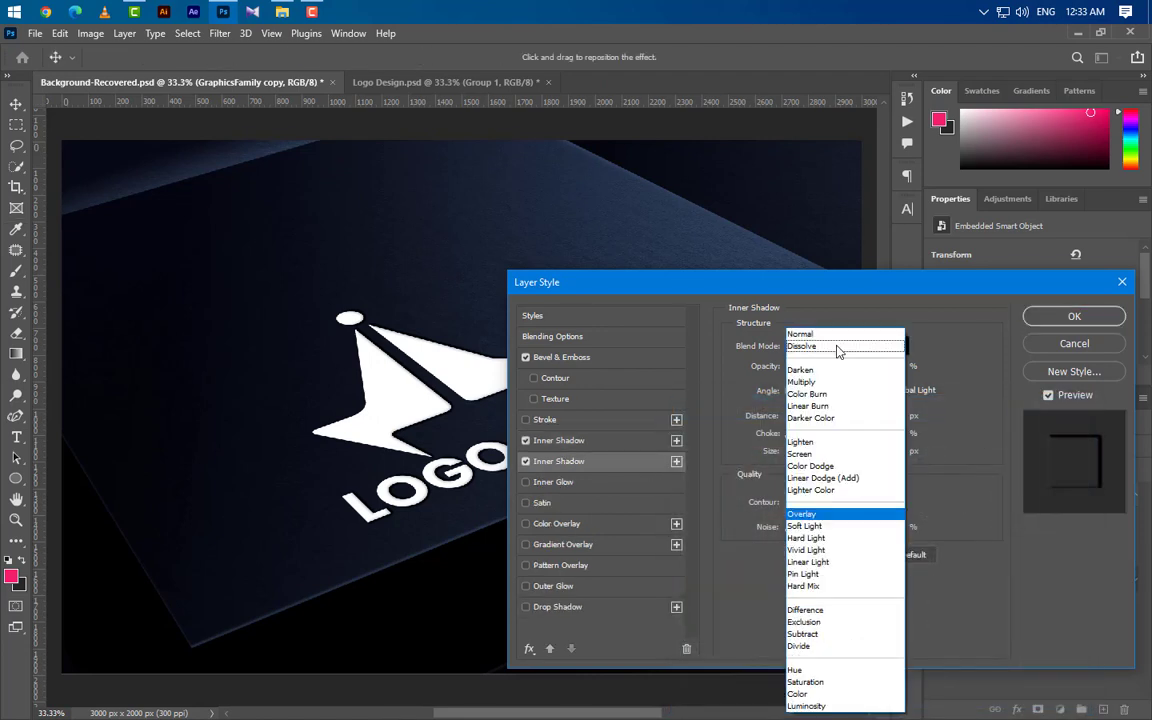
{"action": "left_click", "coordinate": [836, 406]}
- Set the black Inner Shadow's opacity to 40%, angle to 45°, distance to 4 px and size to 10 px
{"action": "type", "text": "40"}
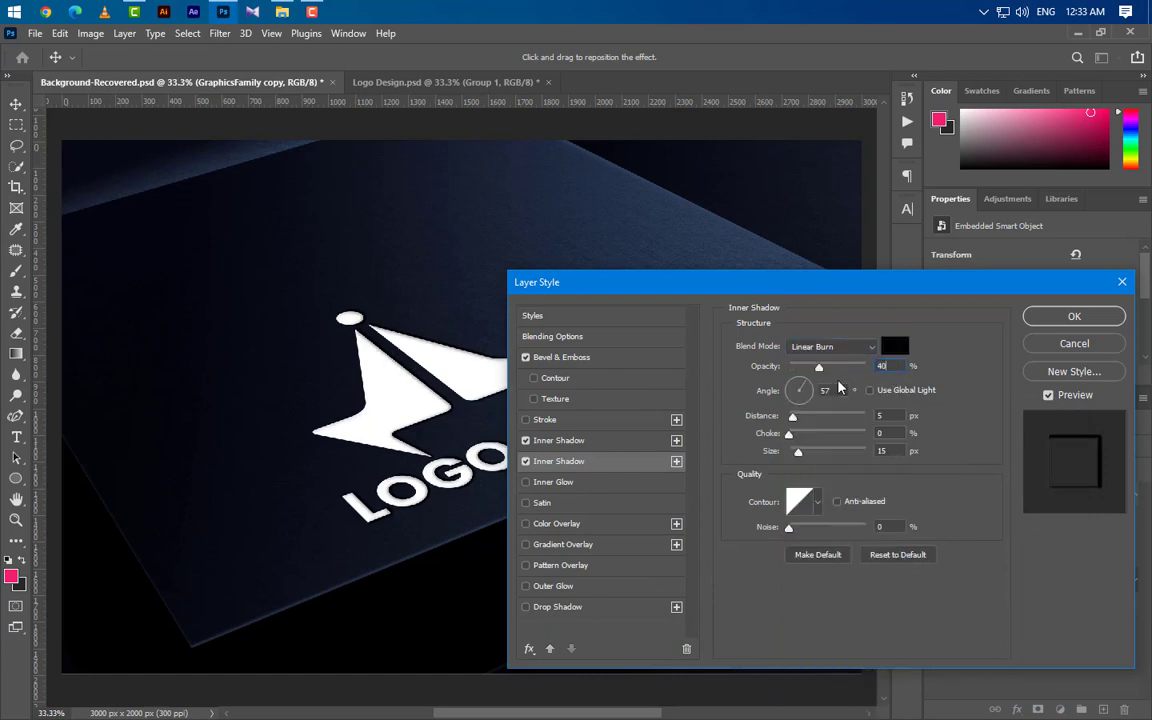
{"action": "key", "text": "Tab"}
{"action": "type", "text": "45"}
{"action": "key", "text": "Tab"}
{"action": "type", "text": "4"}
{"action": "key", "text": "Tab"}
{"action": "key", "text": "Tab"}
{"action": "type", "text": "10"}
- Add a black (000000) Inner Glow with Linear Burn blend mode, 5% opacity, 10% noise and 10 px size
{"action": "left_click", "coordinate": [555, 482]}
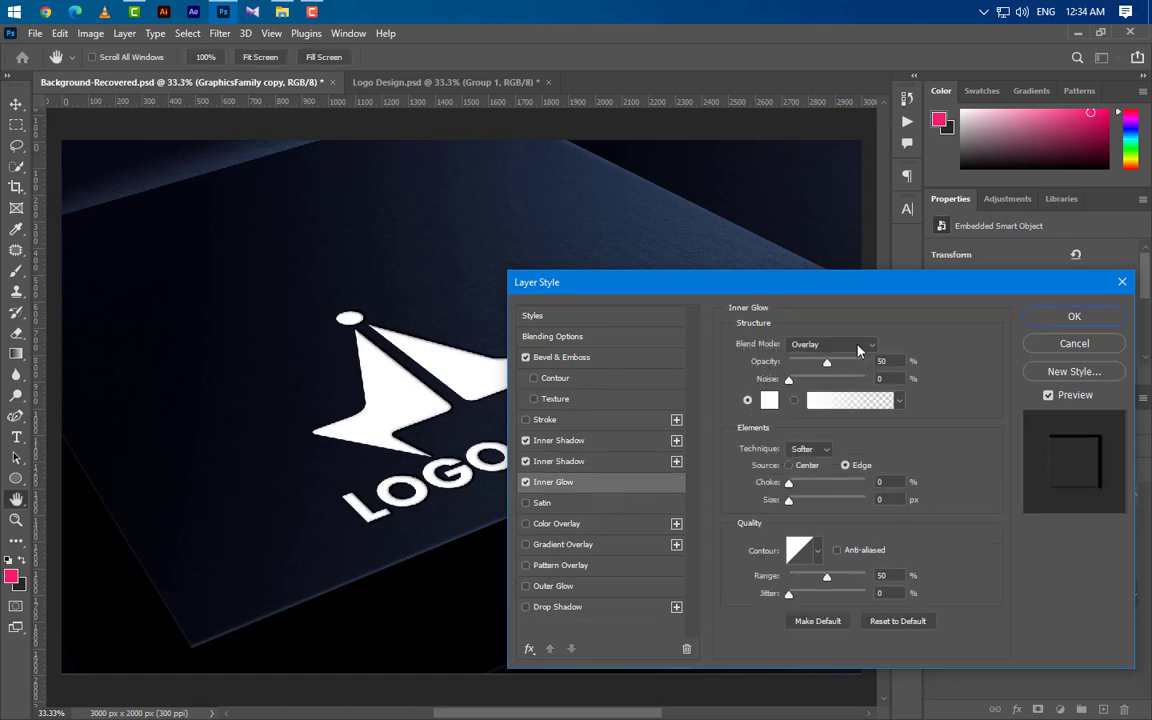
{"action": "left_click", "coordinate": [858, 345]}
{"action": "left_click", "coordinate": [873, 398]}
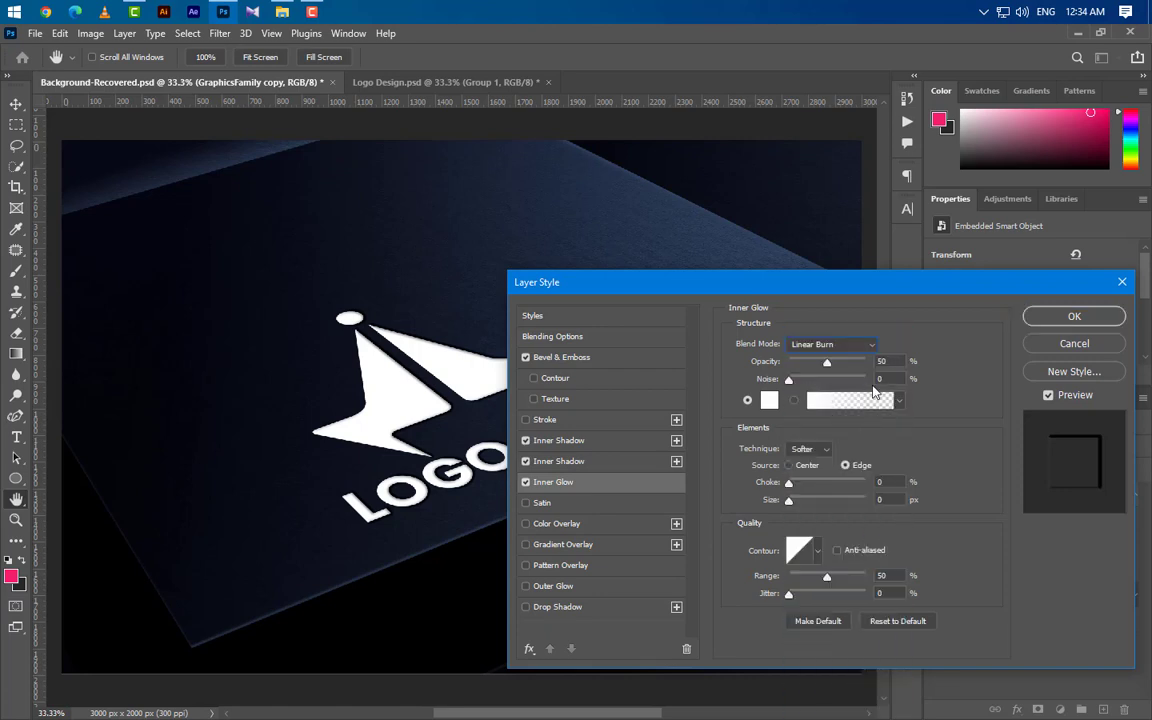
{"action": "type", "text": "5"}
{"action": "type", "text": "10"}
{"action": "left_click", "coordinate": [769, 400]}
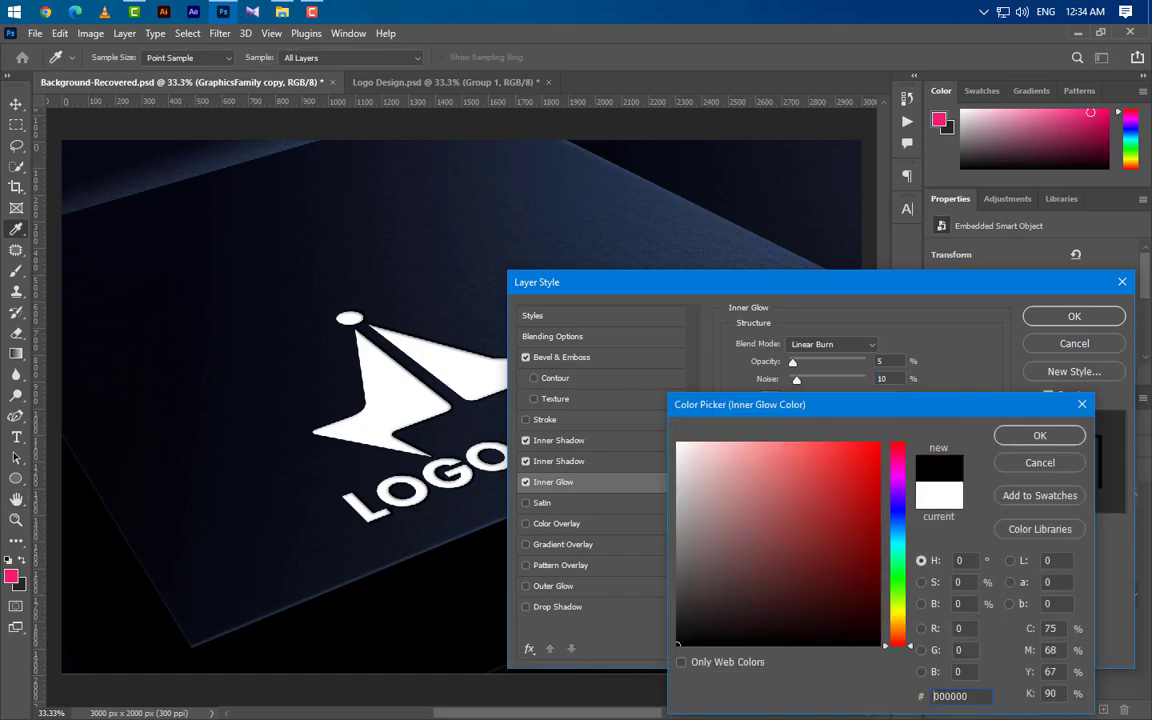
{"action": "left_click", "coordinate": [1040, 434]}
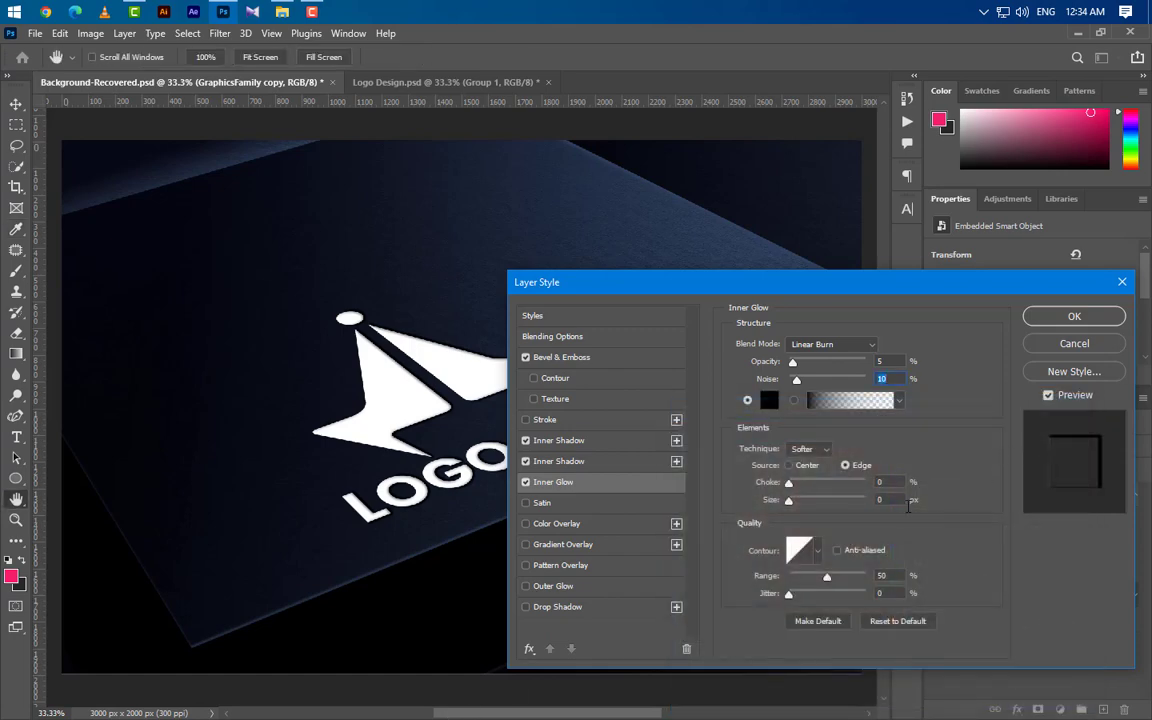
{"action": "type", "text": "10"}
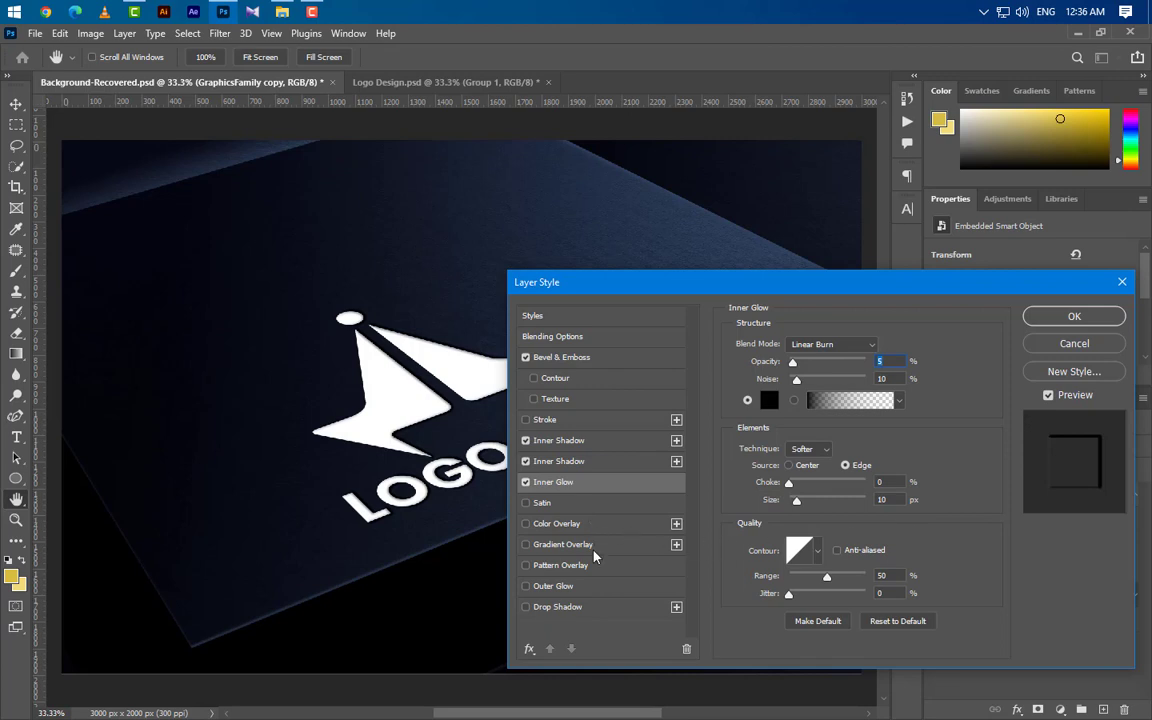
- Add a Gradient Overlay with Multiply blend mode, turning Dither on and Reverse off
{"action": "left_click", "coordinate": [588, 546]}
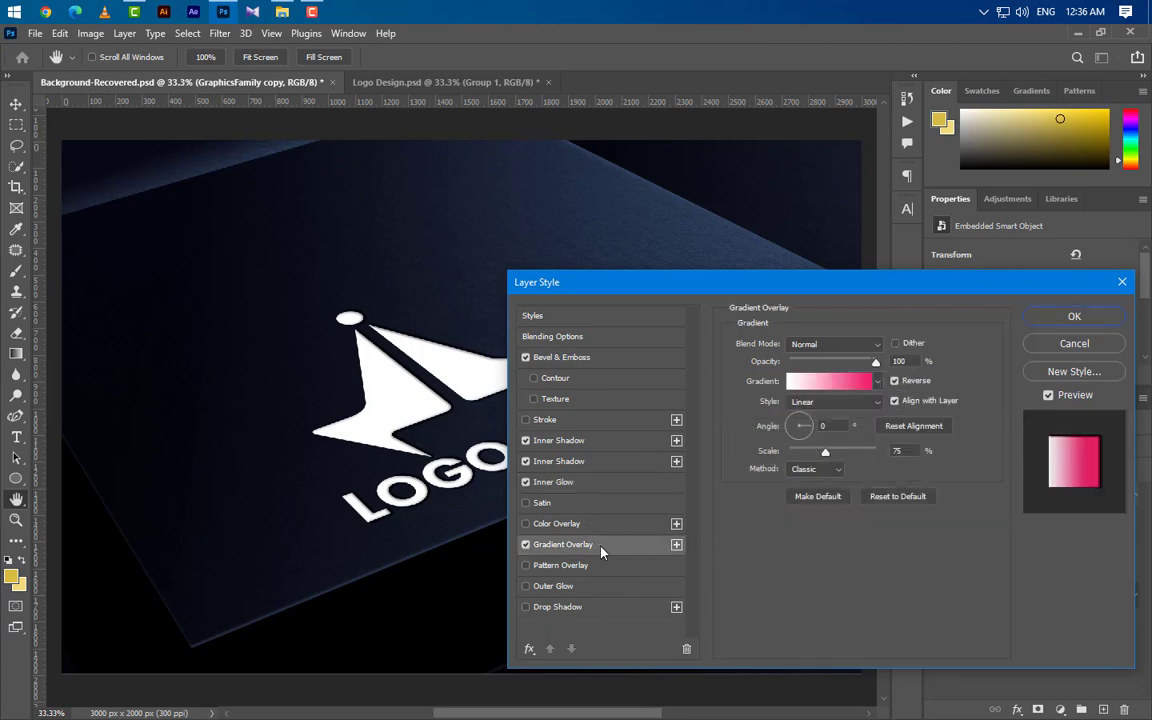
{"action": "left_click", "coordinate": [839, 347]}
{"action": "left_click", "coordinate": [834, 389]}
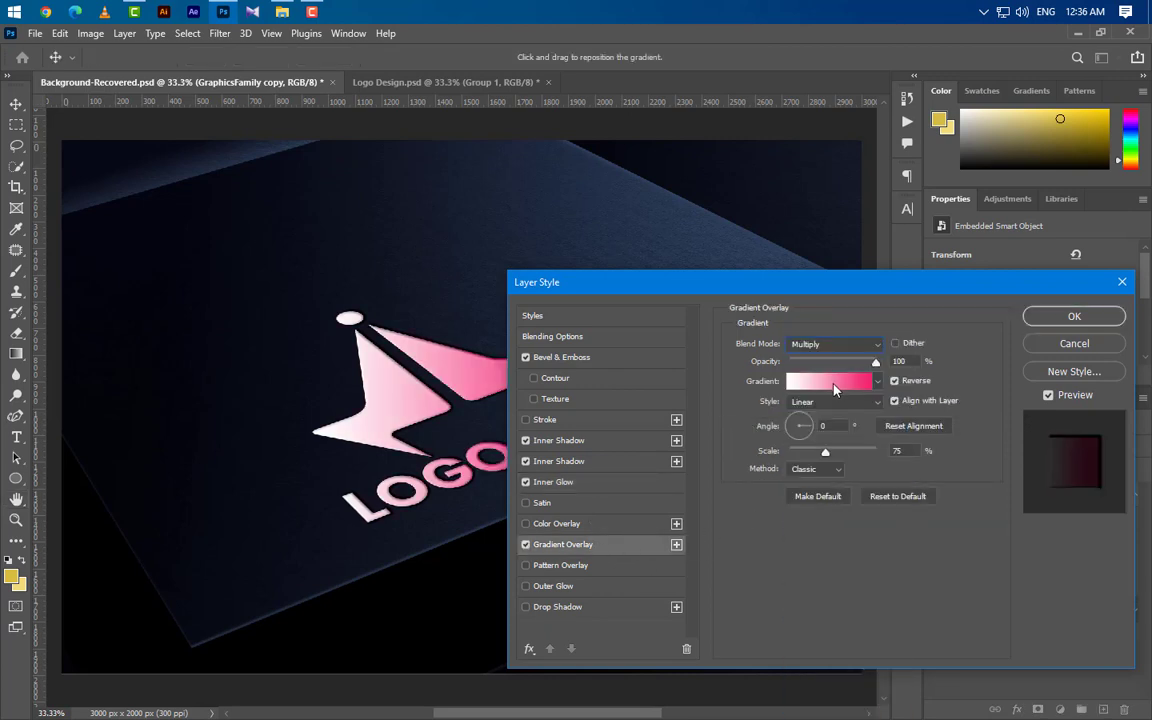
{"action": "left_click", "coordinate": [895, 344]}
{"action": "left_click", "coordinate": [895, 380]}
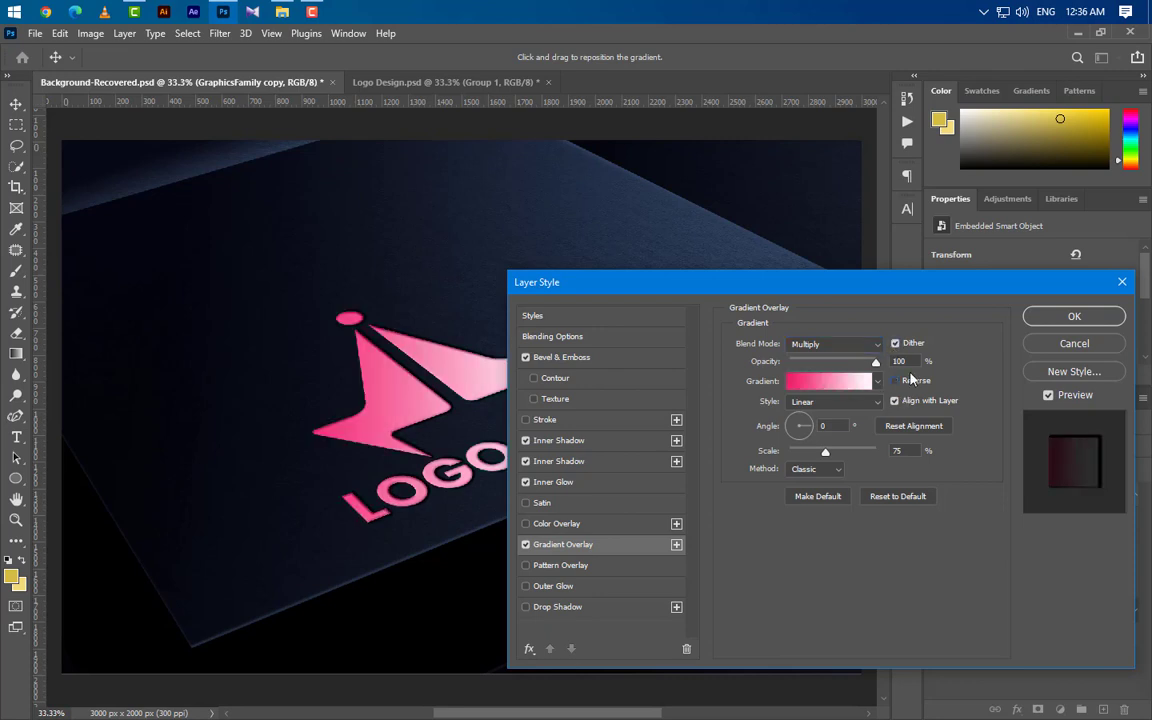
- Change the pink starting color stop of the overlay's gradient to gold (d6bd46)
{"action": "left_click", "coordinate": [828, 388]}
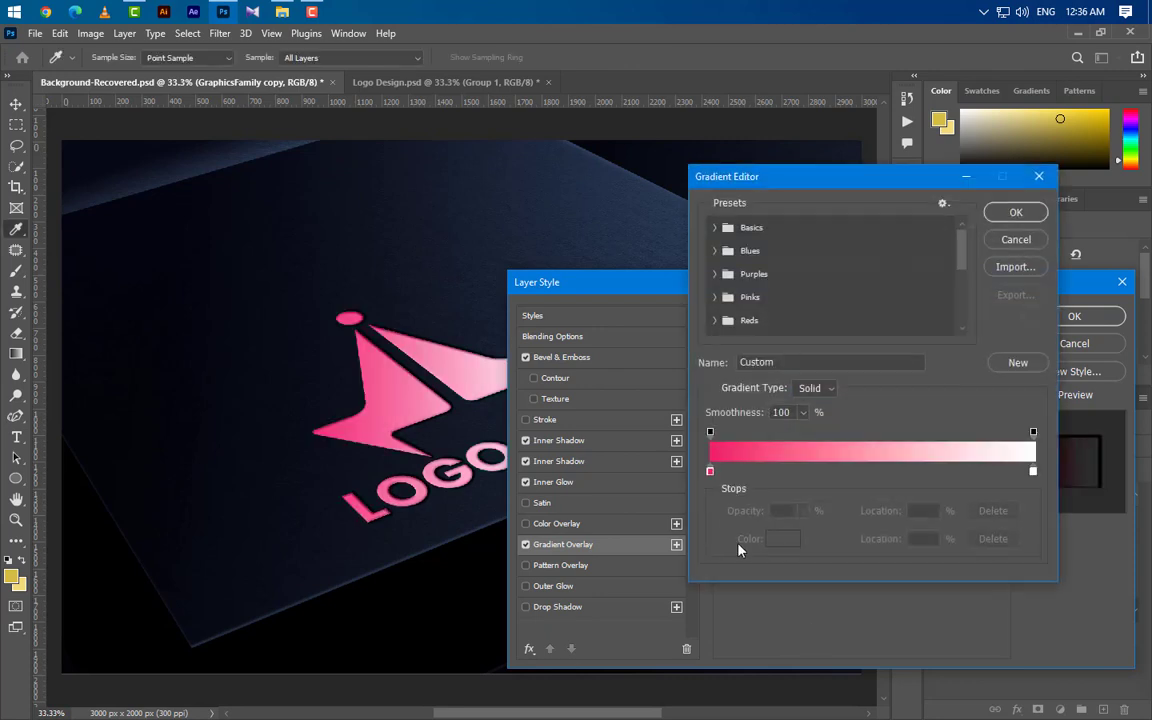
{"action": "double_click", "coordinate": [710, 472]}
{"action": "key", "text": "ctrl+v"}
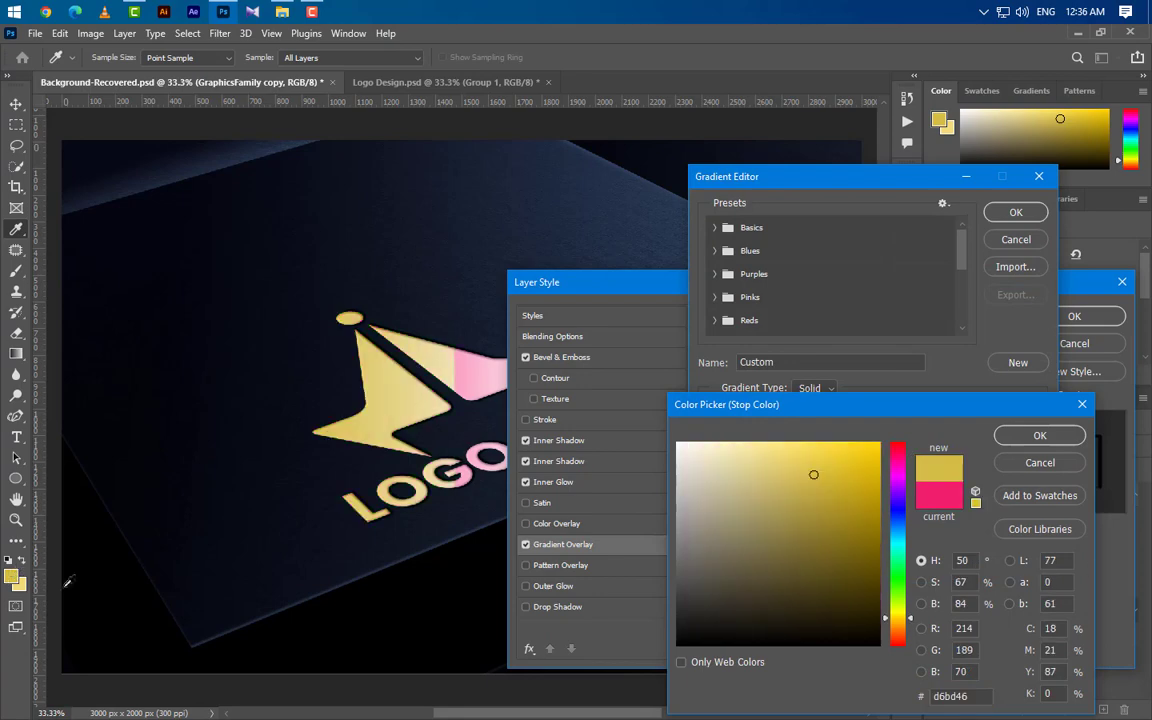
{"action": "left_click", "coordinate": [1038, 435]}
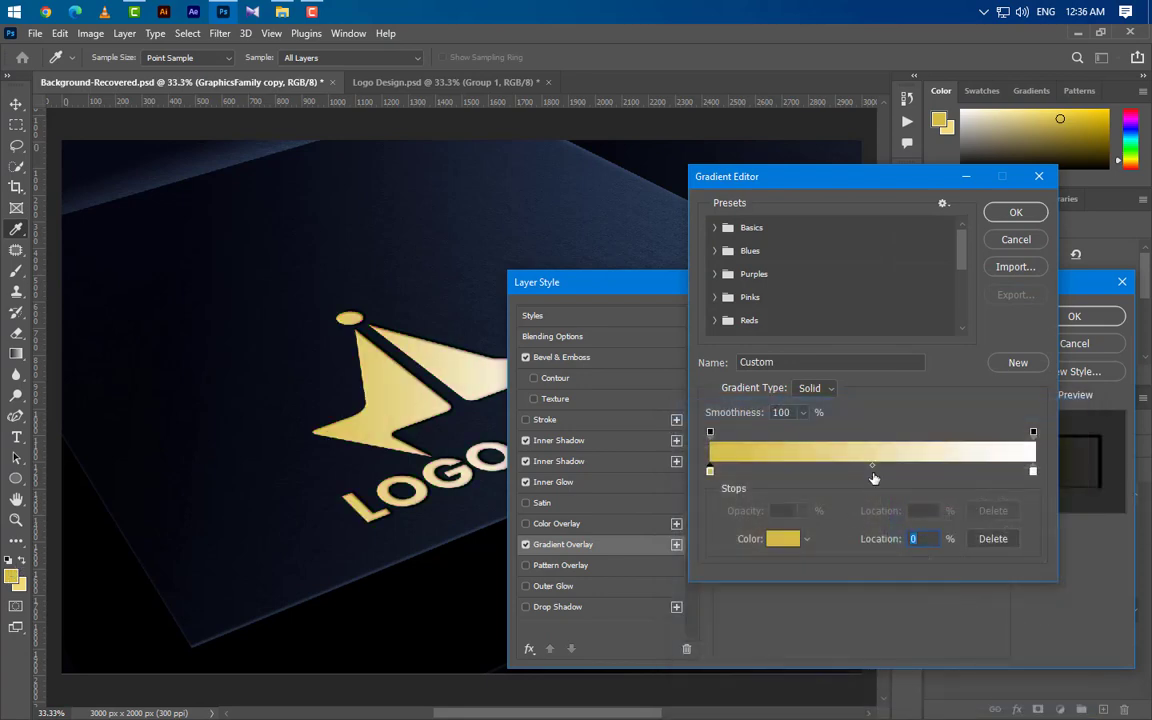
- Add a gradient color stop at location 50% and give it the current light gold background color
{"action": "left_click", "coordinate": [872, 475]}
{"action": "double_click", "coordinate": [871, 472]}
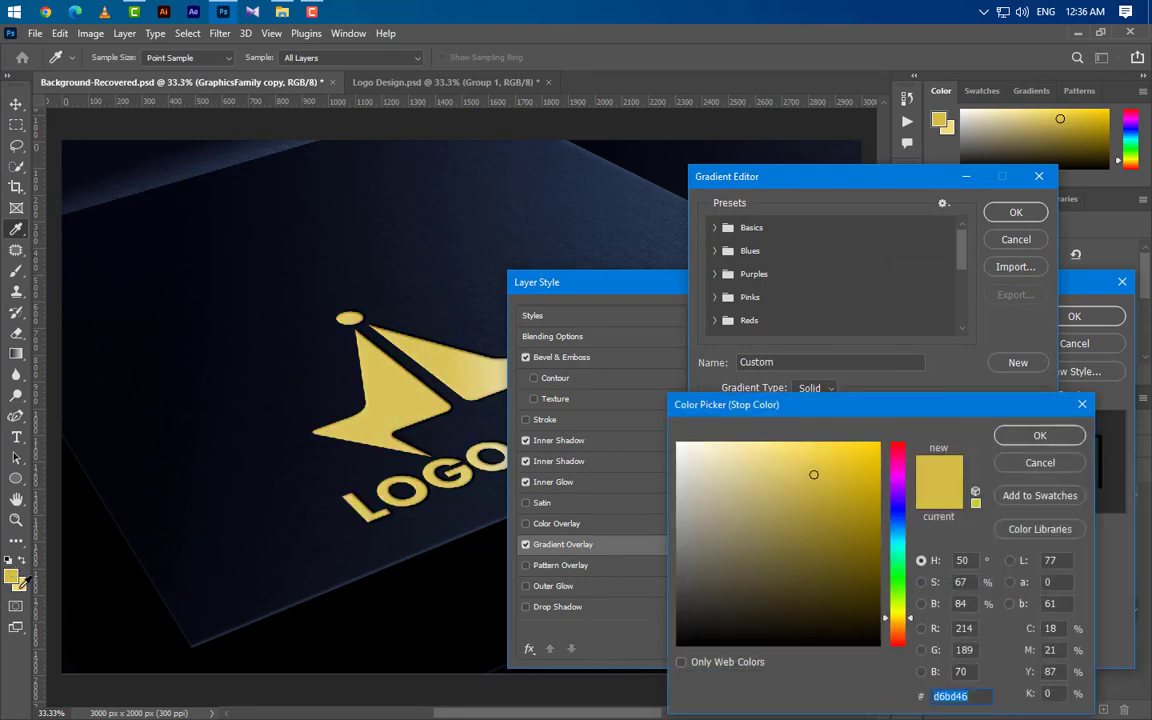
{"action": "left_click", "coordinate": [21, 586]}
{"action": "left_click", "coordinate": [1067, 435]}
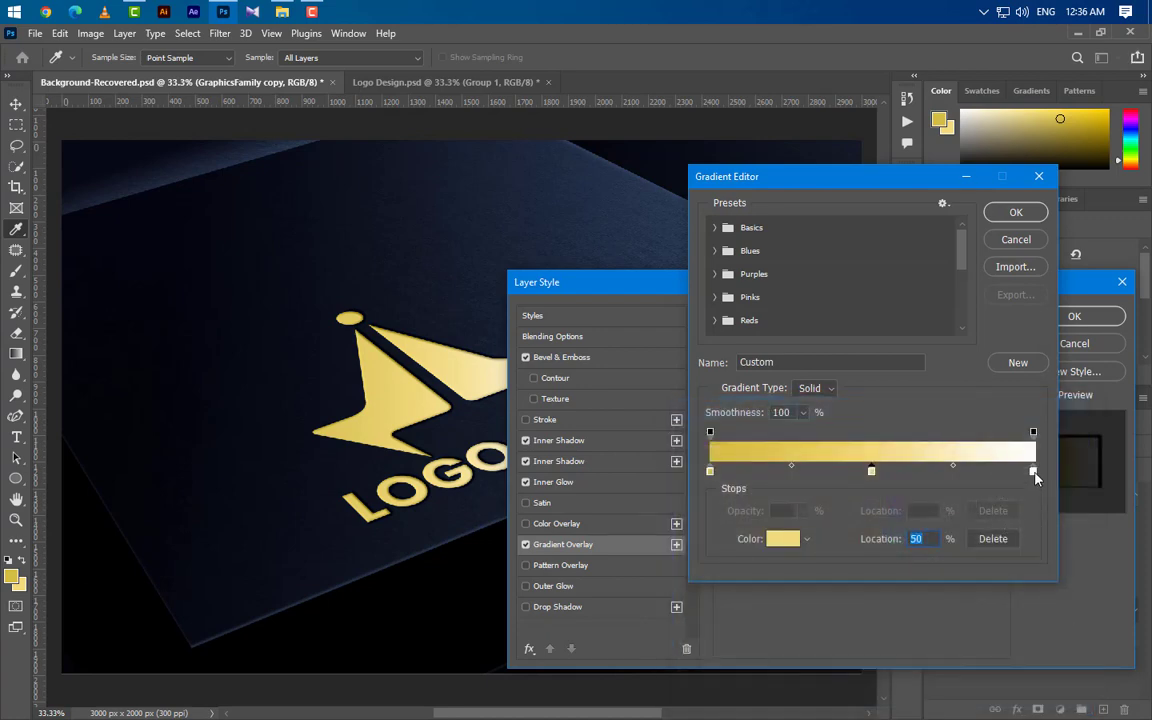
- Change the gradient's white ending color stop to gold (d6bd46) and accept the gradient
{"action": "double_click", "coordinate": [1033, 471]}
{"action": "type", "text": "d6bd46"}
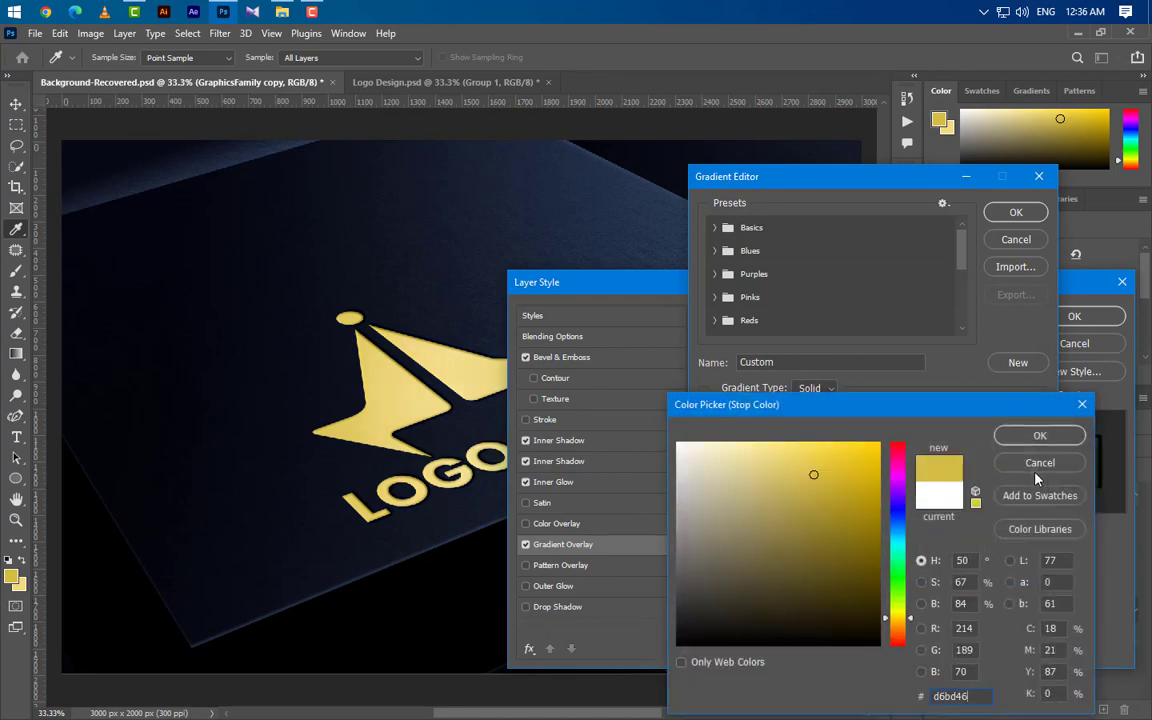
{"action": "left_click", "coordinate": [1052, 437]}
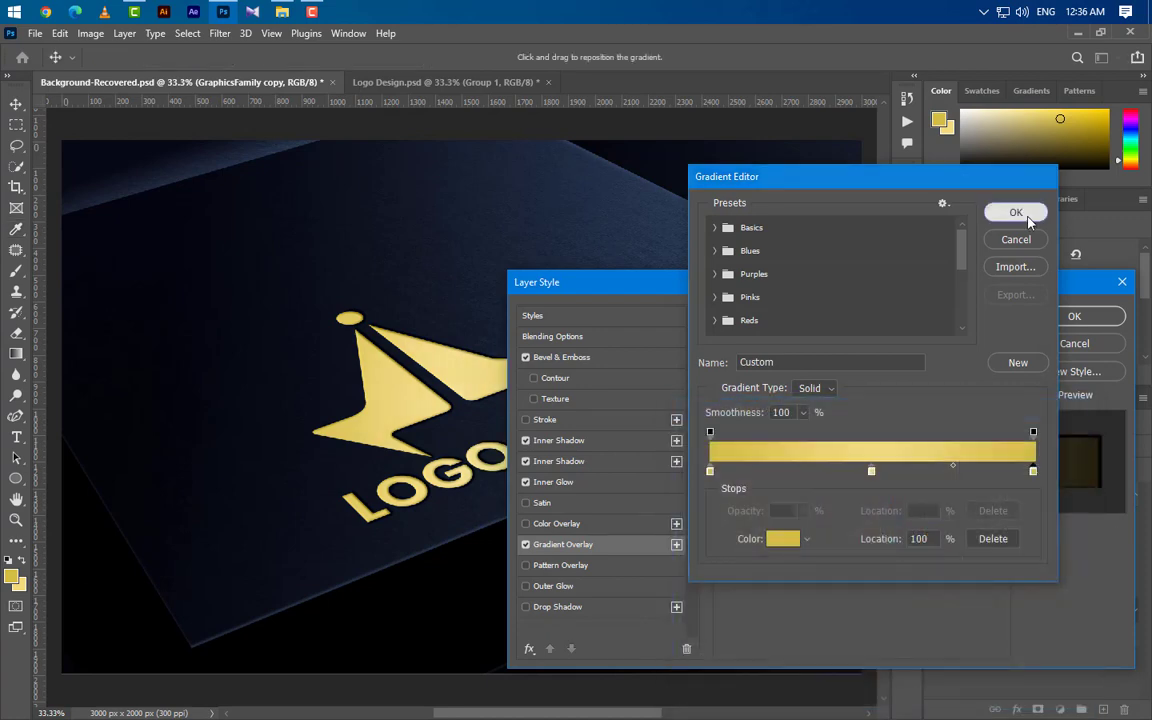
{"action": "left_click", "coordinate": [1016, 213]}
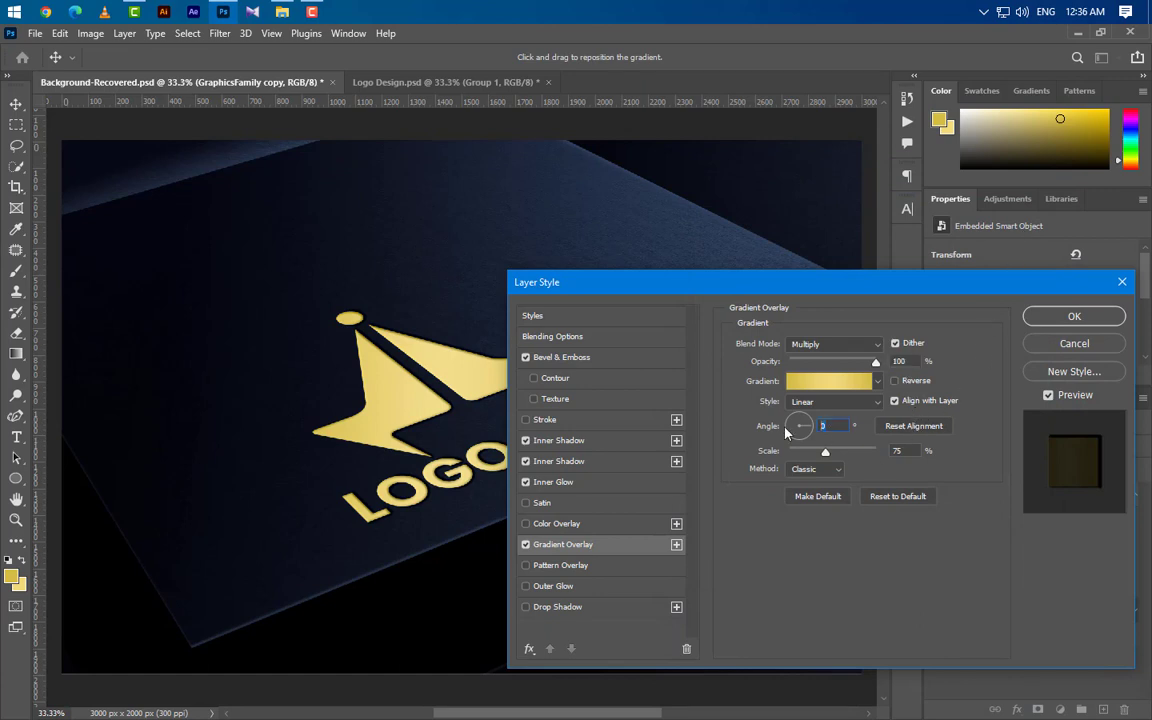
- Set the Gradient Overlay's scale to 150% and shift the gradient slightly to the right across the logo
{"action": "left_click", "coordinate": [904, 451]}
{"action": "type", "text": "150"}
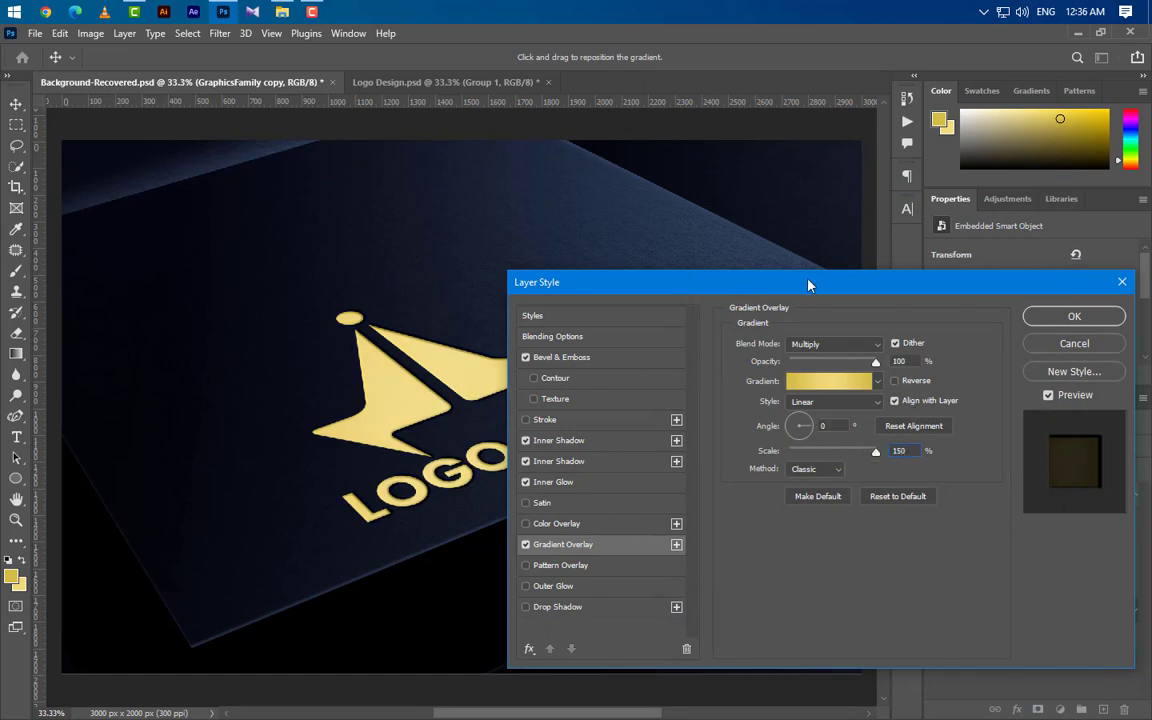
{"action": "left_click_drag", "start_coordinate": [808, 286], "coordinate": [814, 582]}
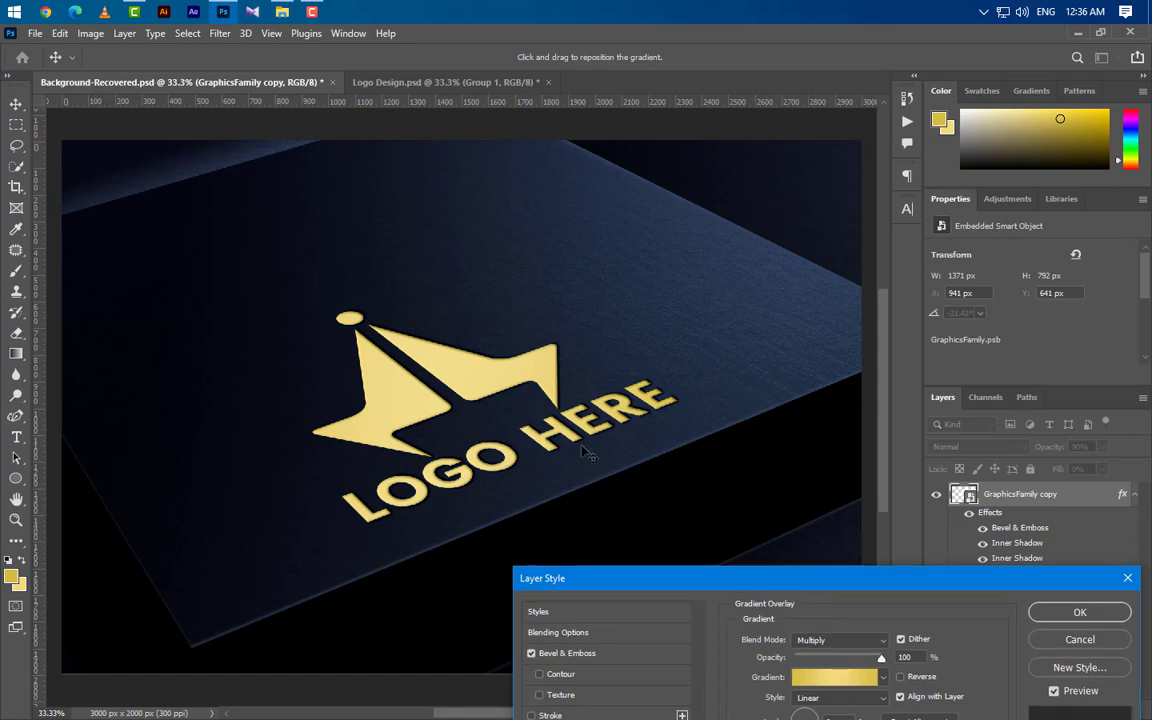
{"action": "left_click_drag", "start_coordinate": [651, 450], "coordinate": [675, 447]}
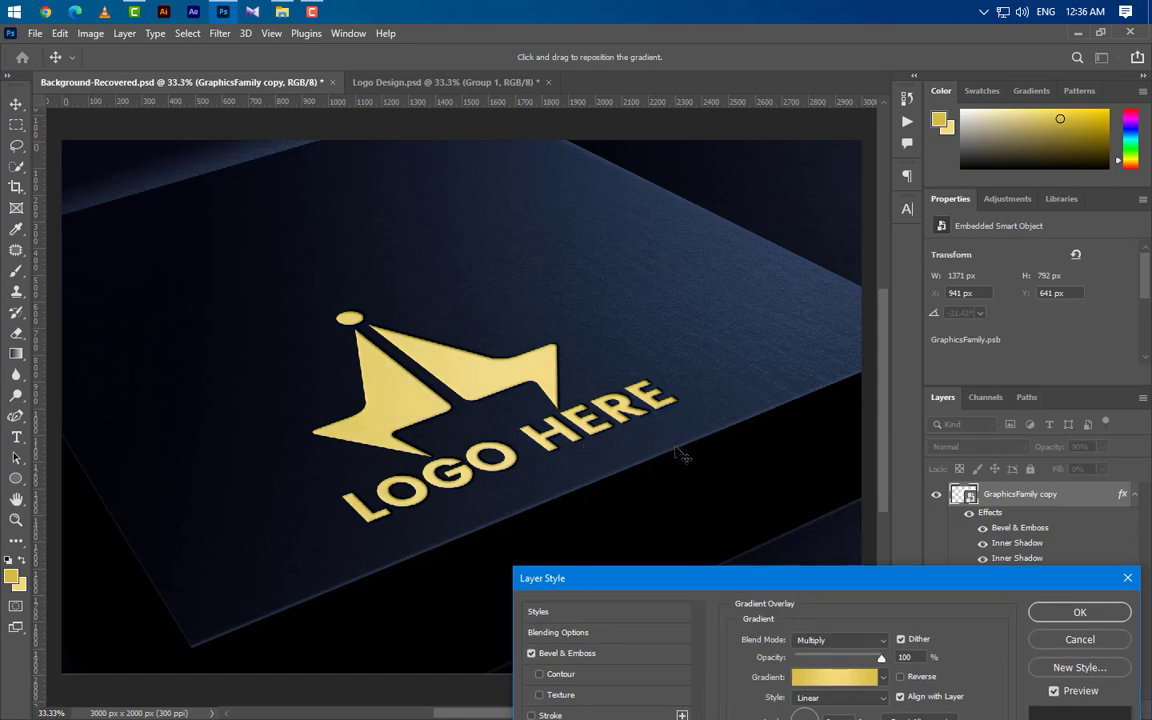
{"action": "left_click_drag", "start_coordinate": [884, 581], "coordinate": [861, 275]}
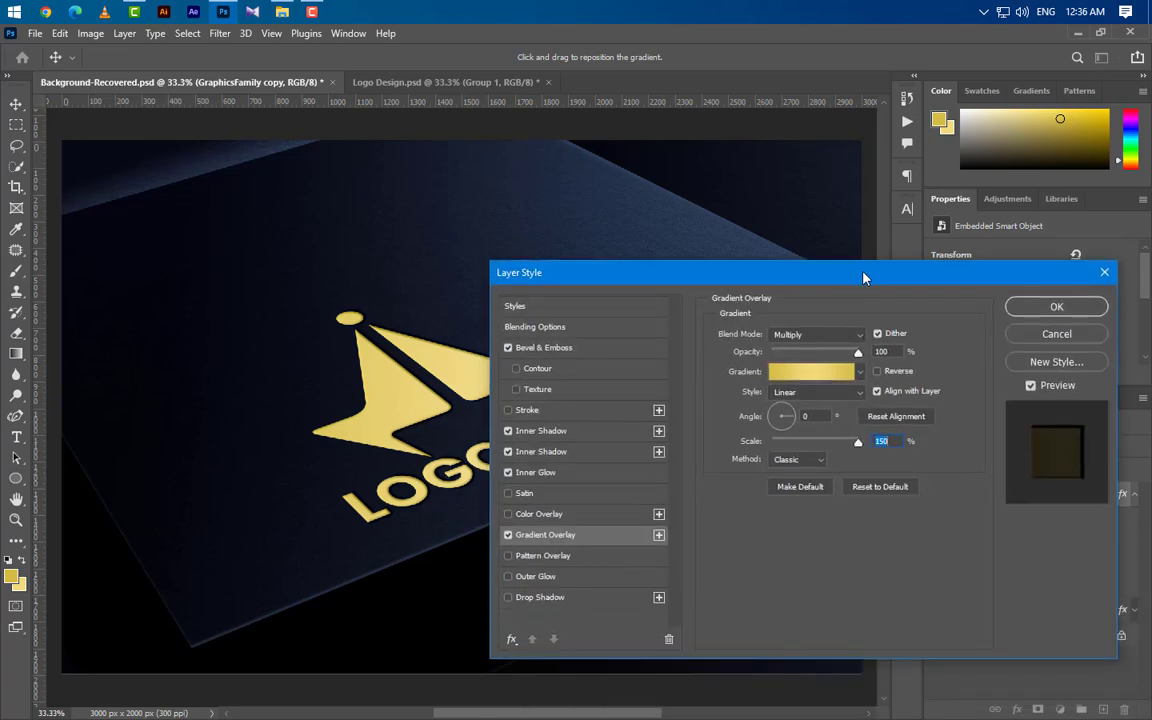
- Add a Pattern Overlay with Normal blend mode and 65% opacity
{"action": "left_click", "coordinate": [577, 556]}
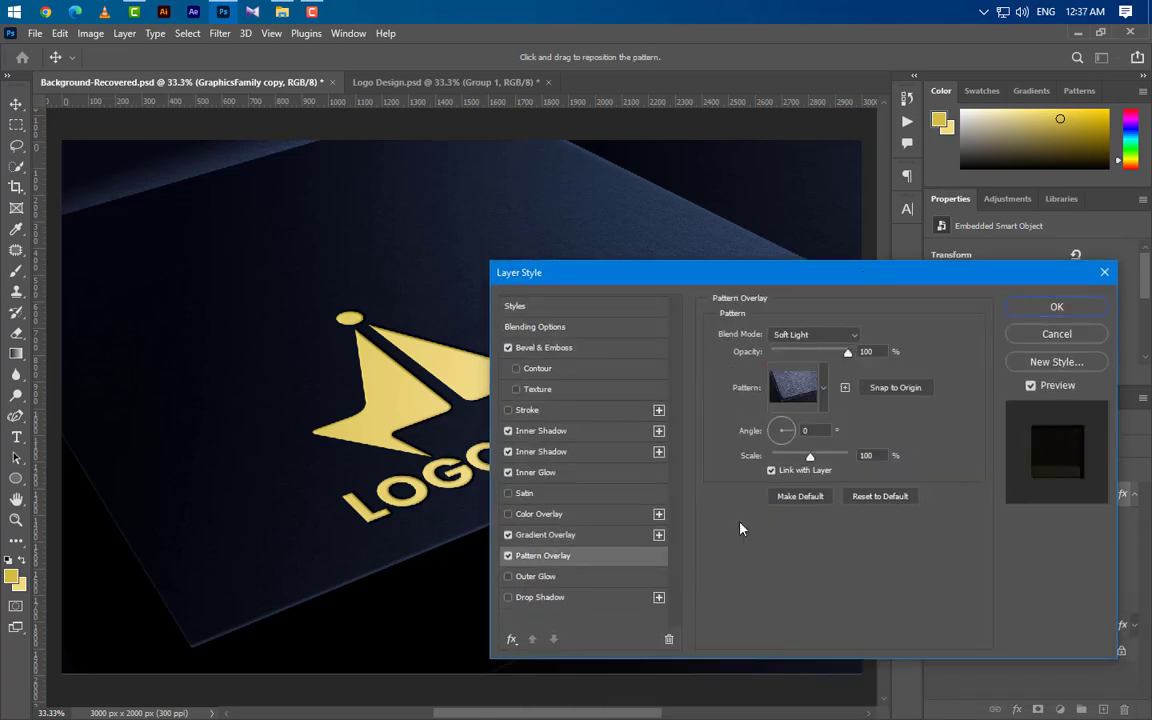
{"action": "left_click", "coordinate": [836, 336]}
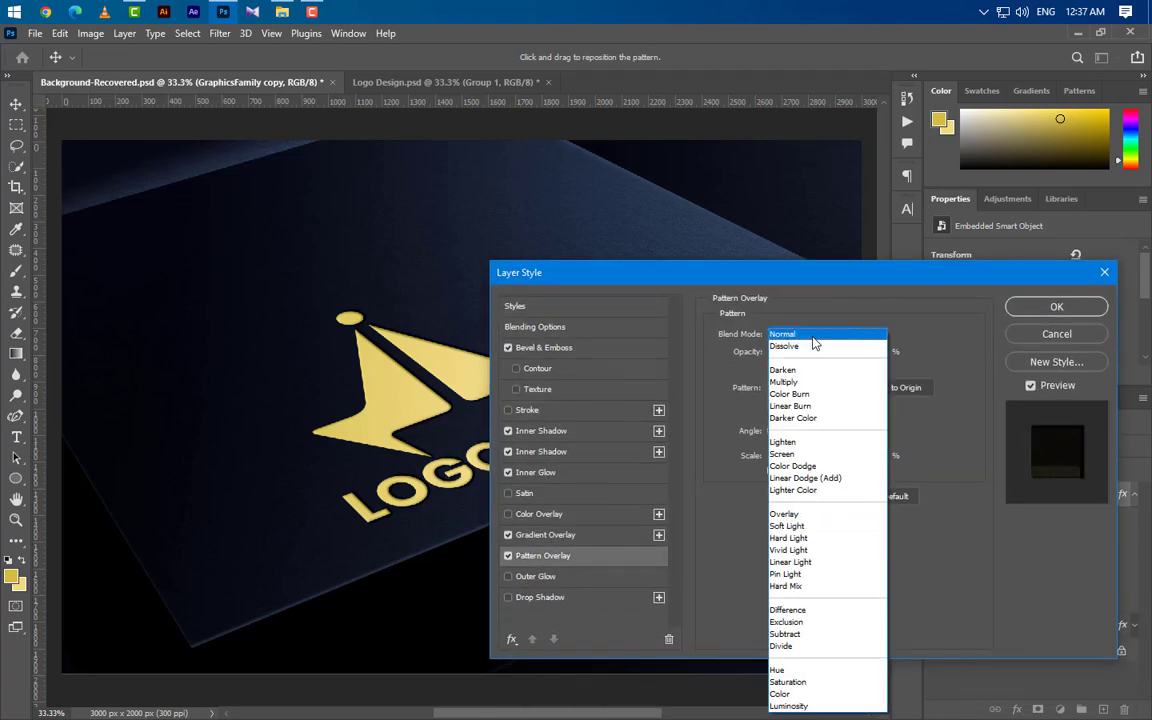
{"action": "left_click", "coordinate": [800, 334]}
{"action": "double_click", "coordinate": [868, 352]}
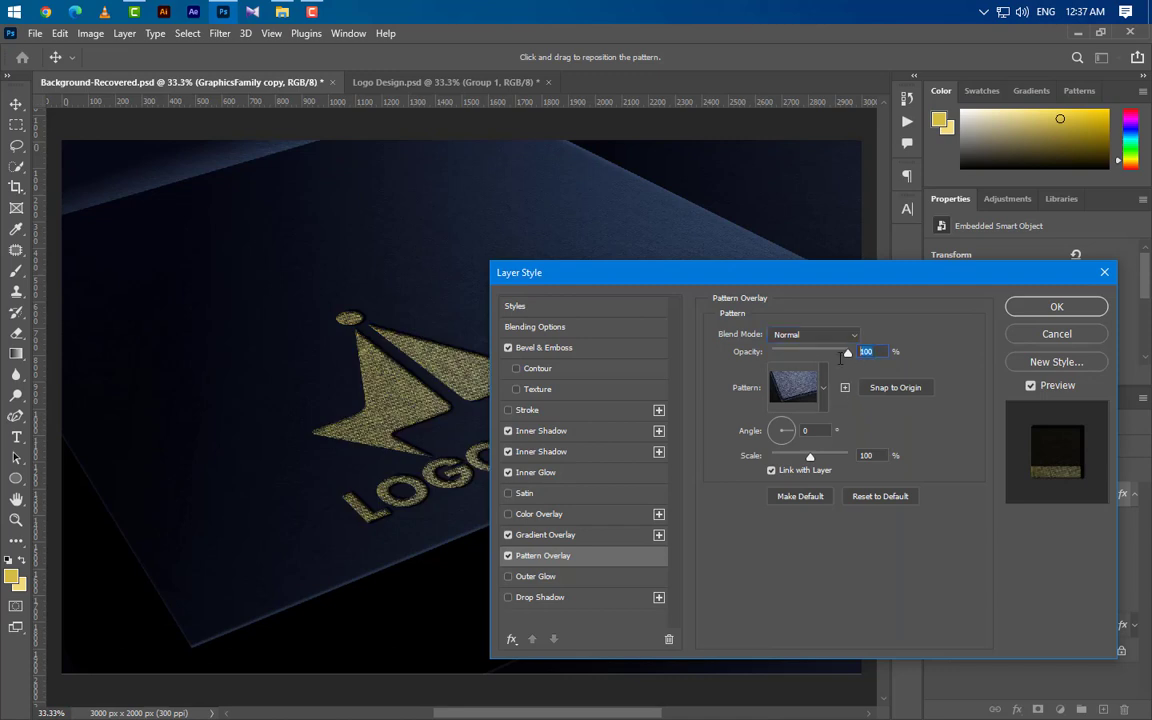
{"action": "type", "text": "65"}
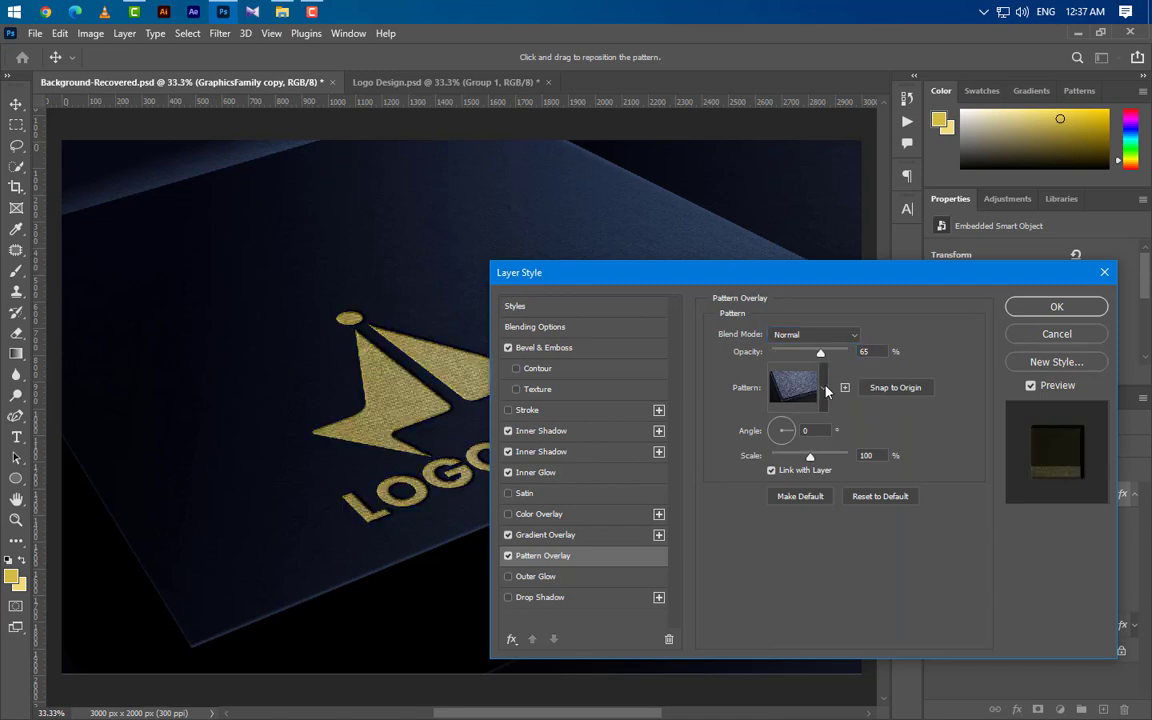
- Choose the last light gray texture as the overlay's pattern and set its scale to 75%
{"action": "left_click", "coordinate": [823, 388]}
{"action": "left_click", "coordinate": [743, 537]}
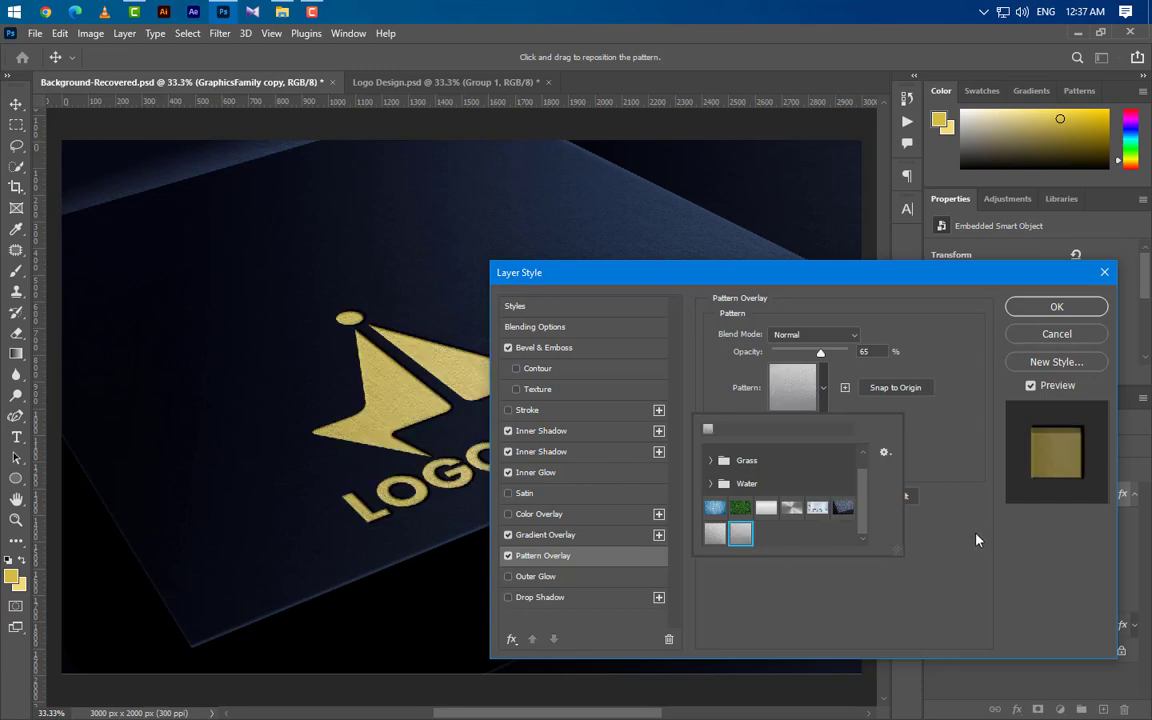
{"action": "left_click", "coordinate": [976, 530]}
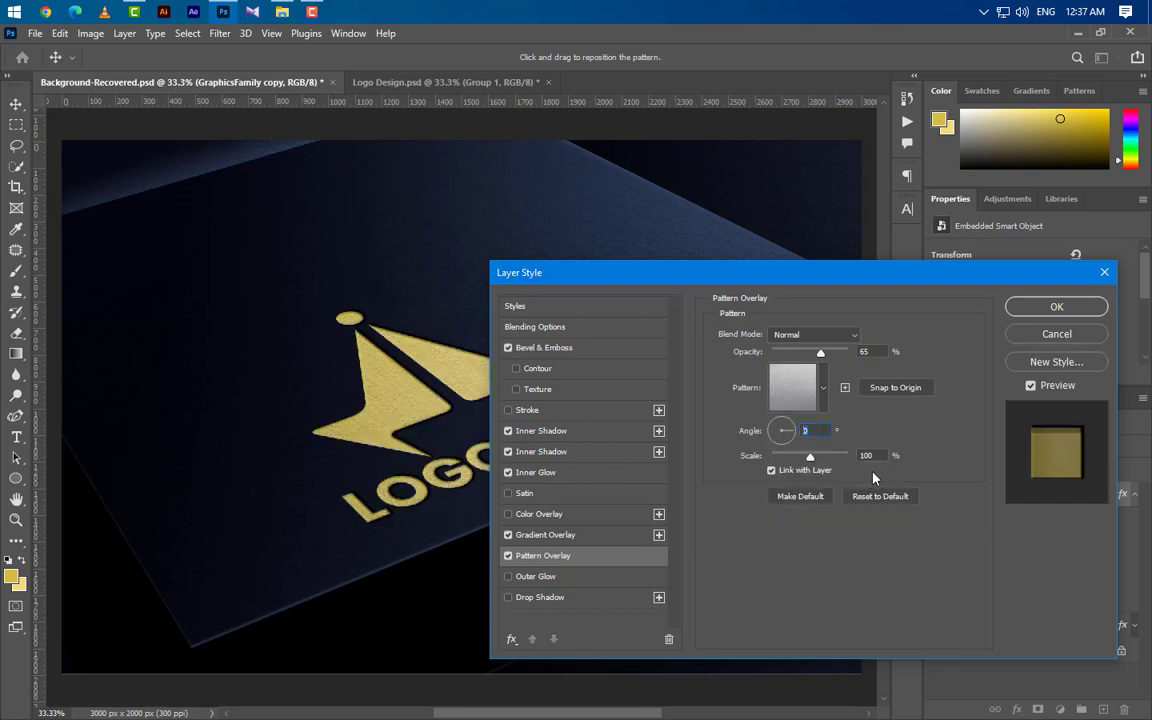
{"action": "key", "text": "Tab"}
{"action": "key", "text": "Tab"}
{"action": "type", "text": "75"}
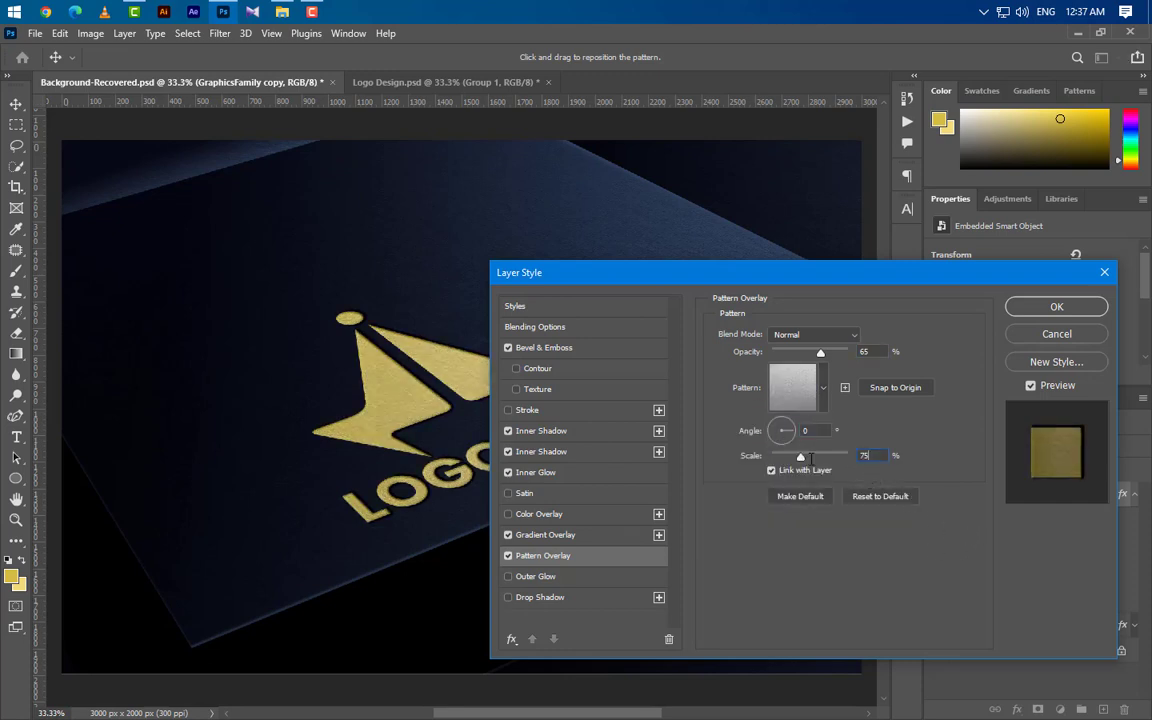
{"action": "key", "text": "Tab"}
- Add a white Outer Glow with Linear Dodge (Add) blend mode, 20% opacity, 20% noise and 10 px size
{"action": "left_click", "coordinate": [578, 580]}
{"action": "left_click", "coordinate": [828, 337]}
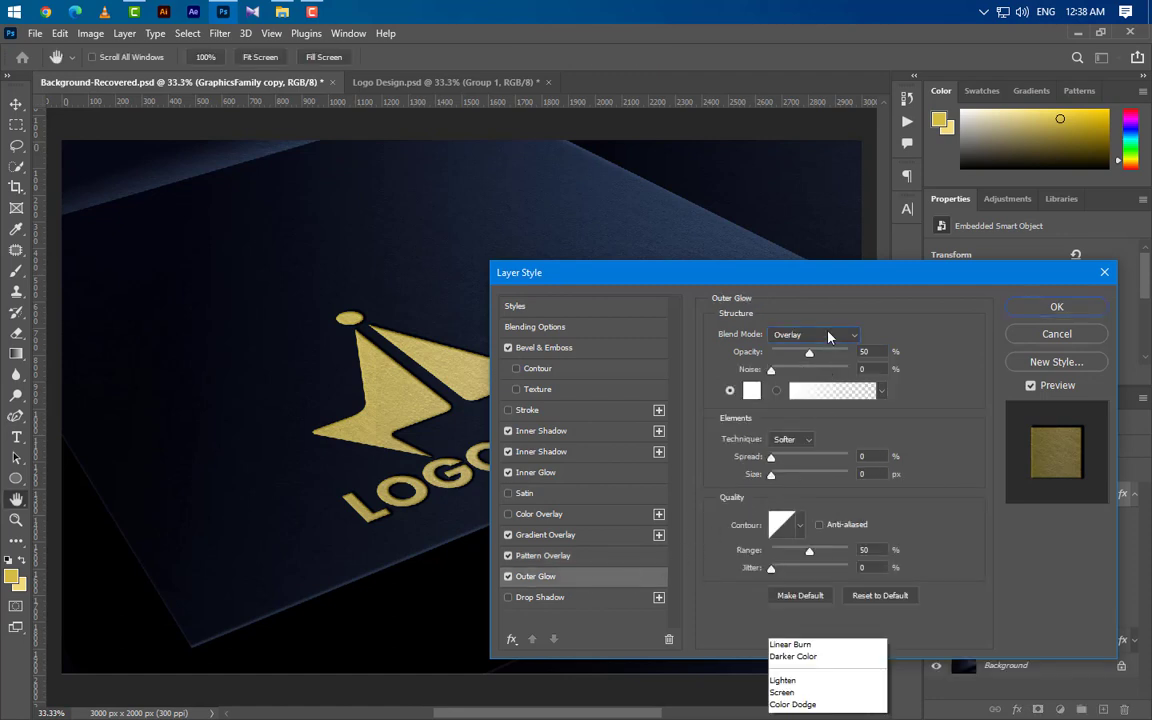
{"action": "left_click", "coordinate": [828, 467]}
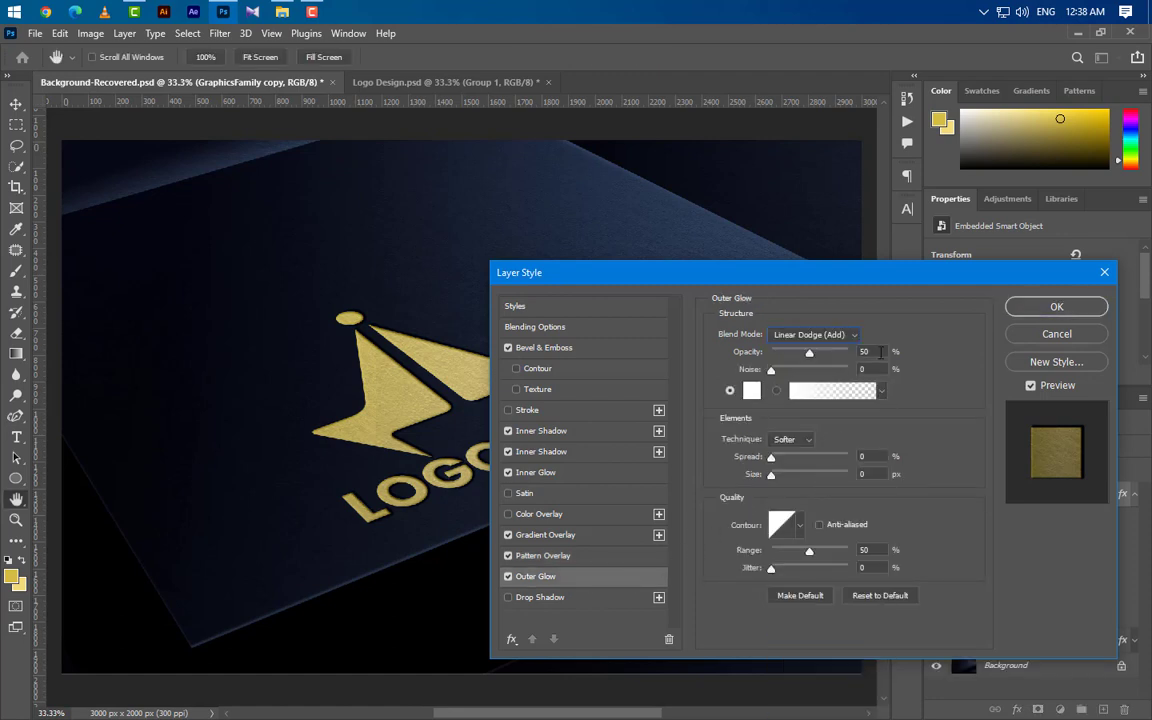
{"action": "key", "text": "Tab"}
{"action": "type", "text": "20"}
{"action": "type", "text": "20"}
{"action": "type", "text": "10"}
{"action": "key", "text": "Tab"}
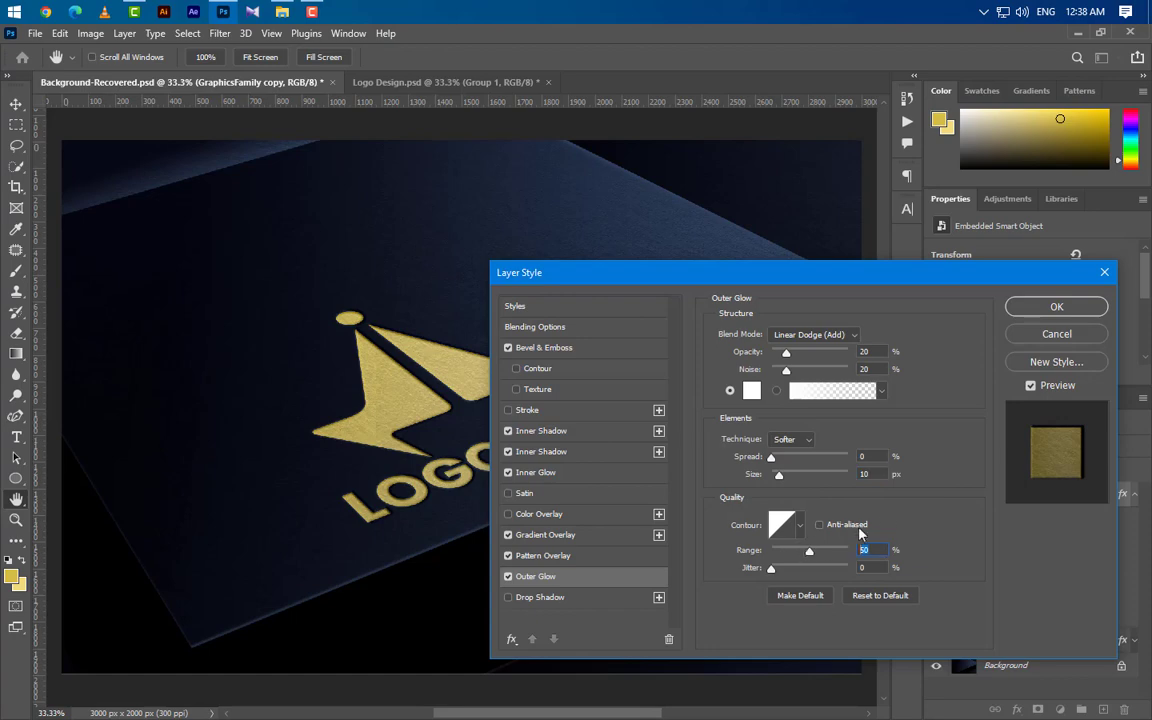
{"action": "key", "text": "Tab"}
{"action": "key", "text": "Tab"}
- Add a white (ffffff) Drop Shadow with Color Dodge blend mode
{"action": "left_click", "coordinate": [600, 599]}
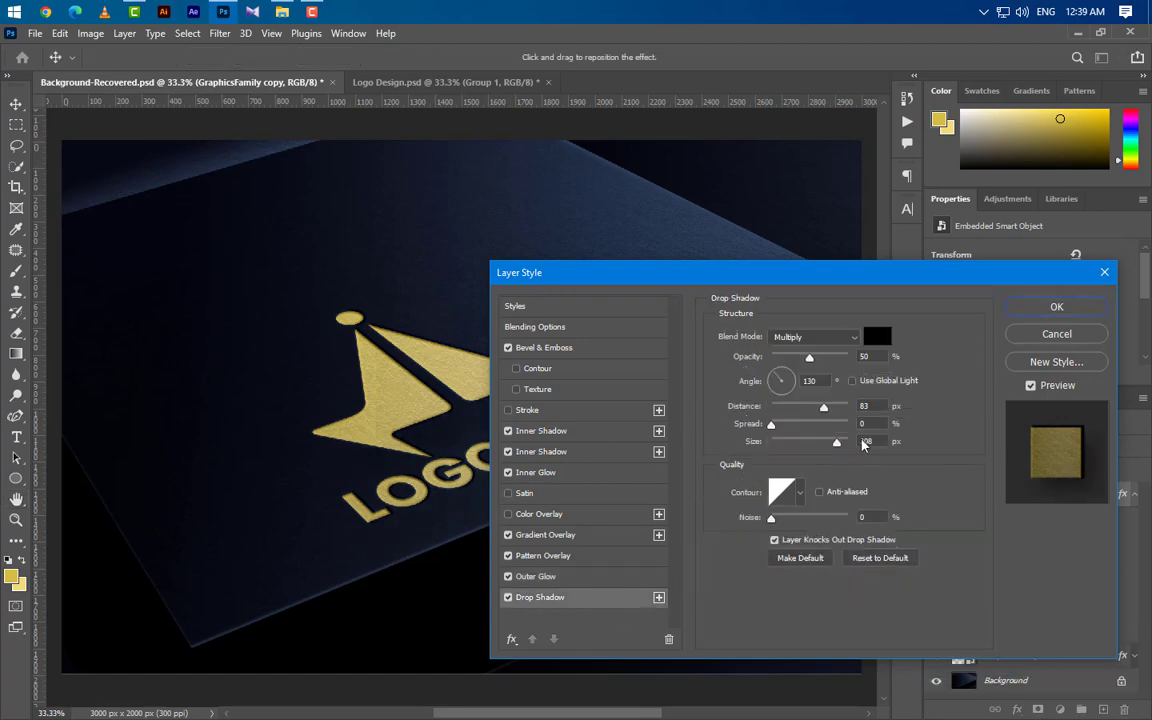
{"action": "left_click", "coordinate": [877, 336]}
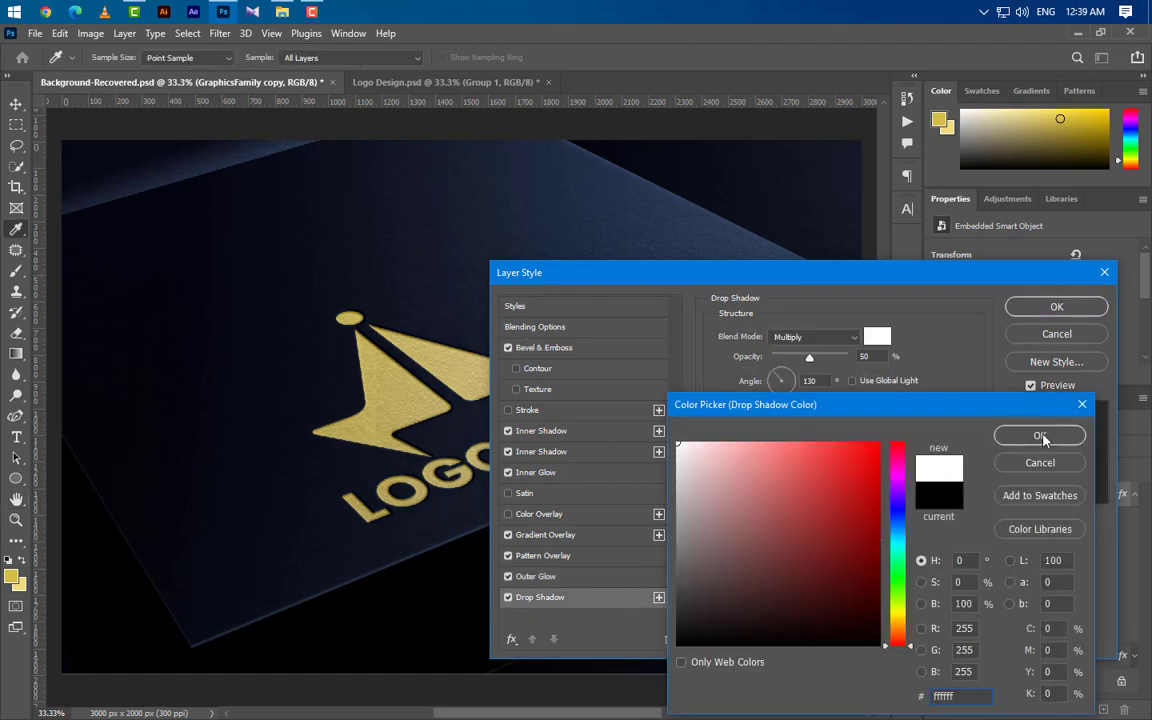
{"action": "left_click", "coordinate": [1041, 437]}
{"action": "left_click", "coordinate": [812, 338]}
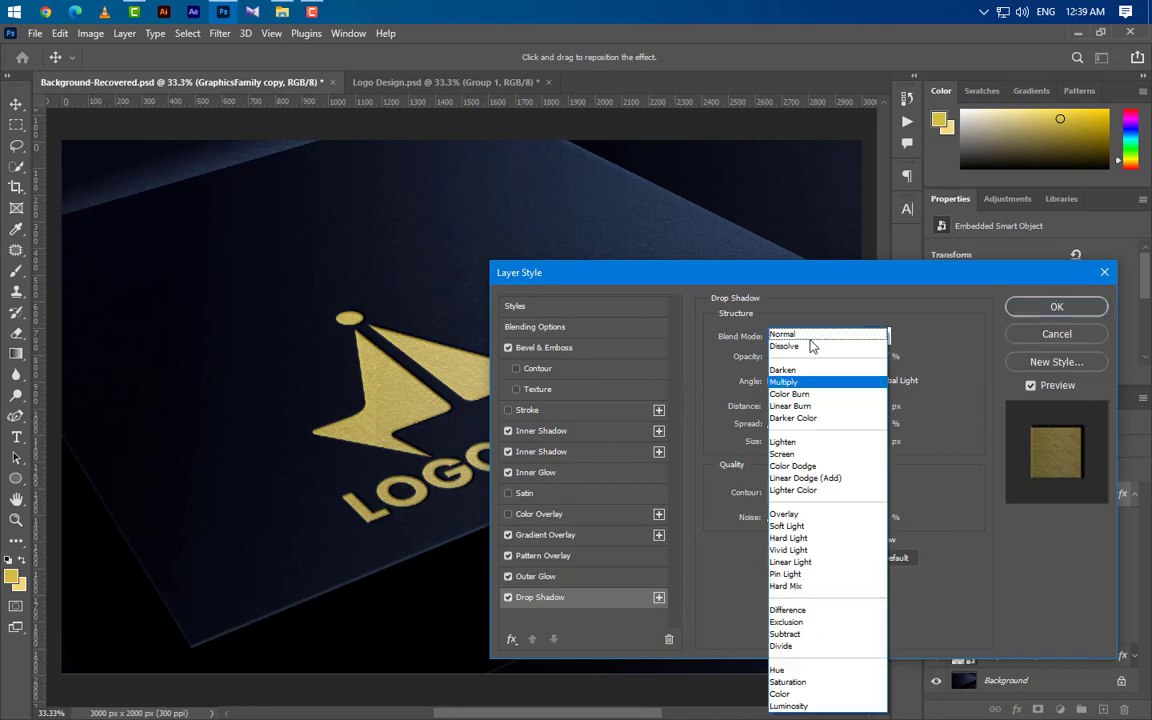
{"action": "left_click", "coordinate": [816, 467]}
- Set the white Drop Shadow's opacity to 60%, angle to 35°, distance to 7 px and size to 5 px
{"action": "left_click_drag", "start_coordinate": [875, 357], "coordinate": [834, 359]}
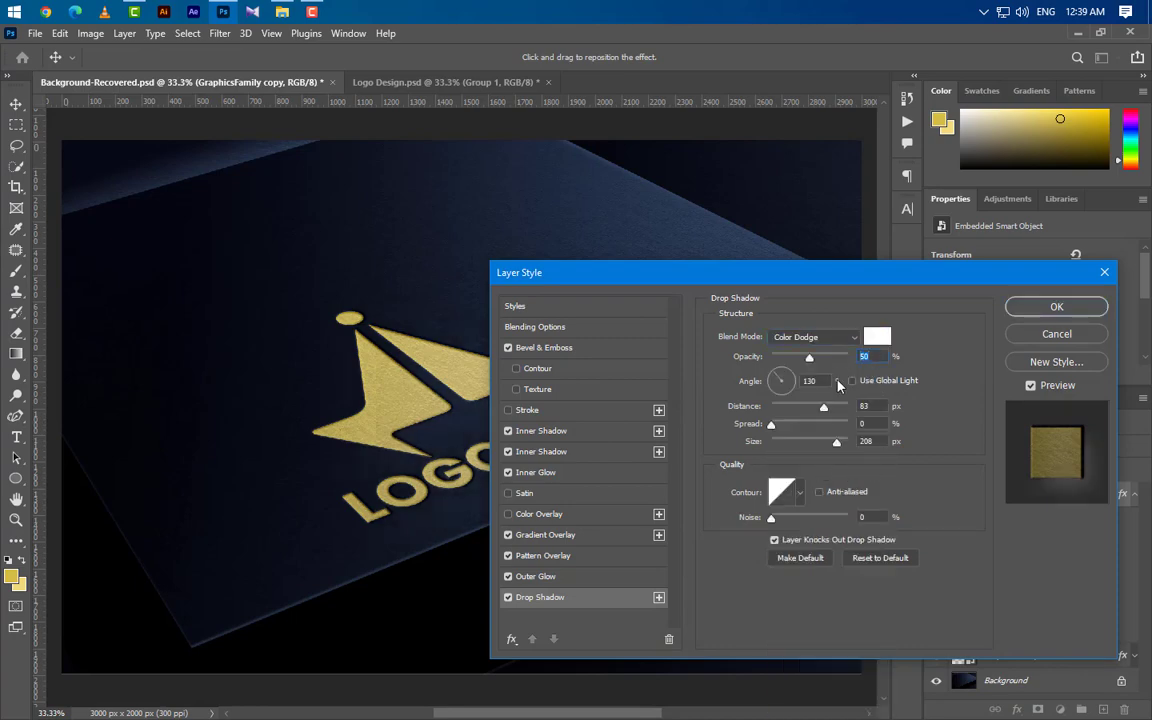
{"action": "type", "text": "60"}
{"action": "type", "text": "35"}
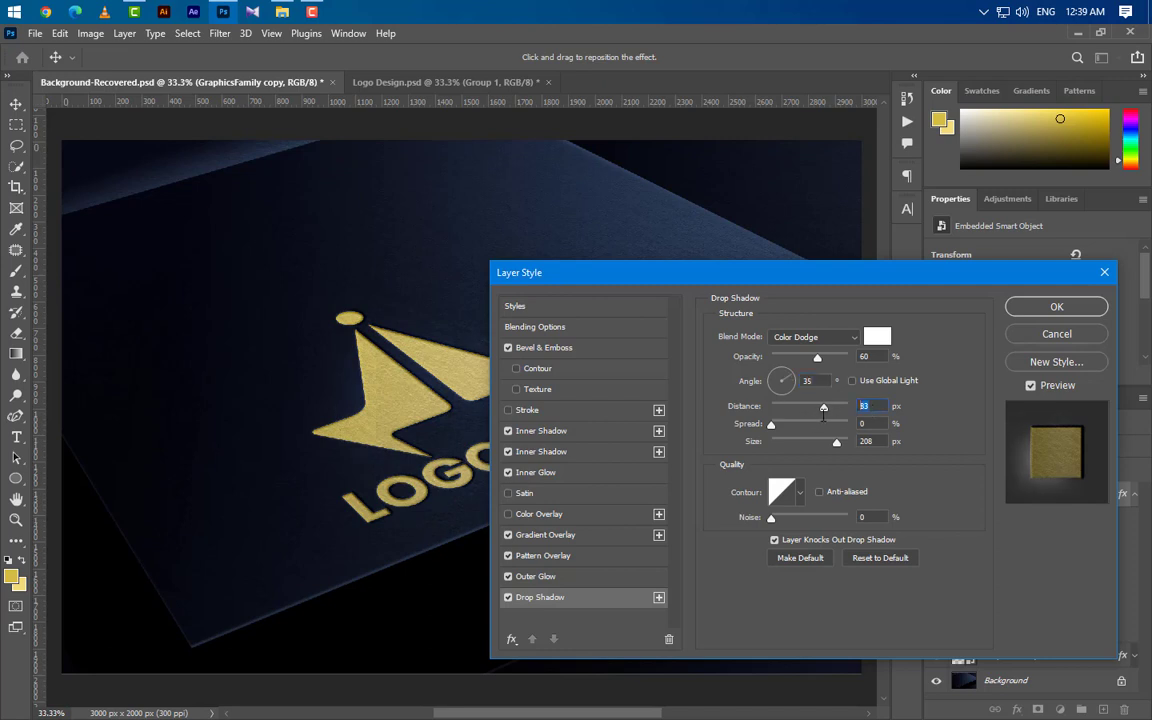
{"action": "type", "text": "7"}
{"action": "left_click_drag", "start_coordinate": [878, 438], "coordinate": [811, 439]}
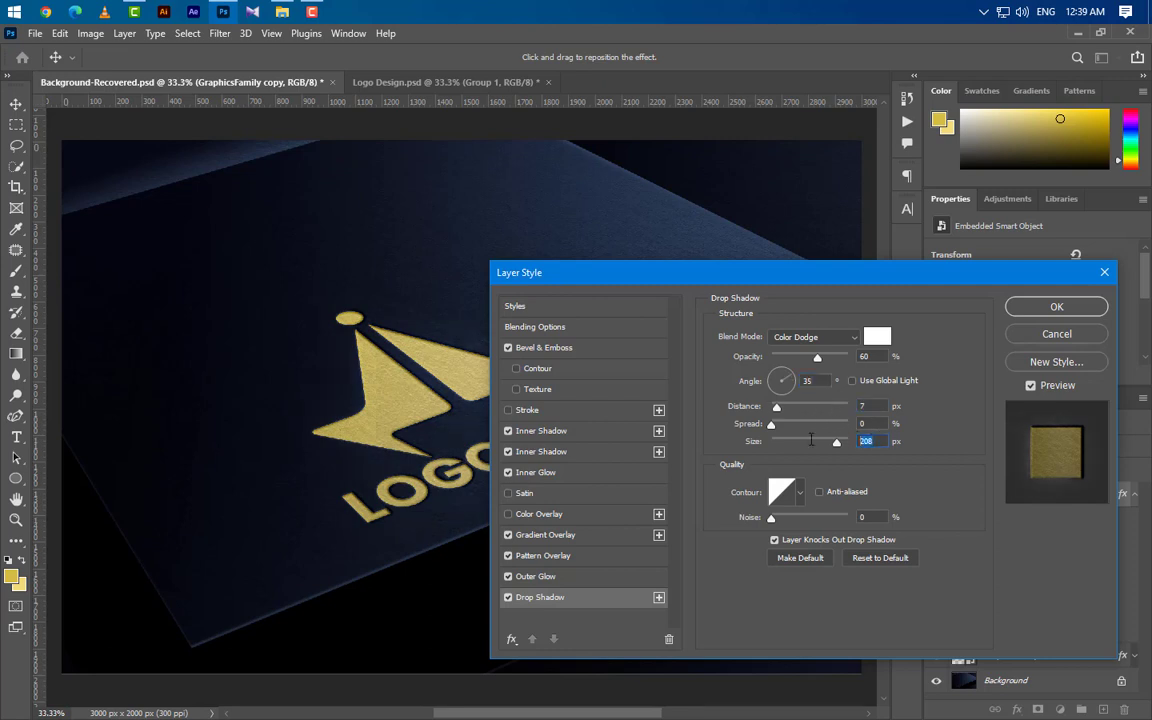
{"action": "type", "text": "5"}
{"action": "key", "text": "Tab"}
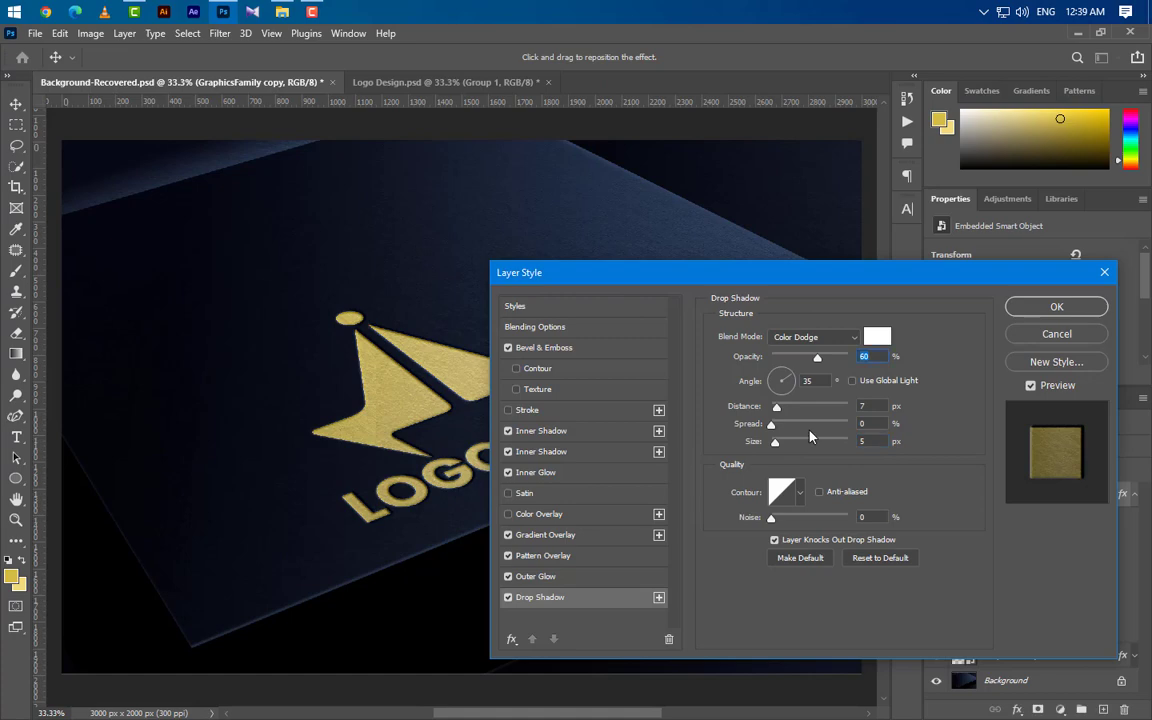
- Add a second Drop Shadow in black (000000) with Linear Burn blend mode
{"action": "left_click", "coordinate": [659, 598]}
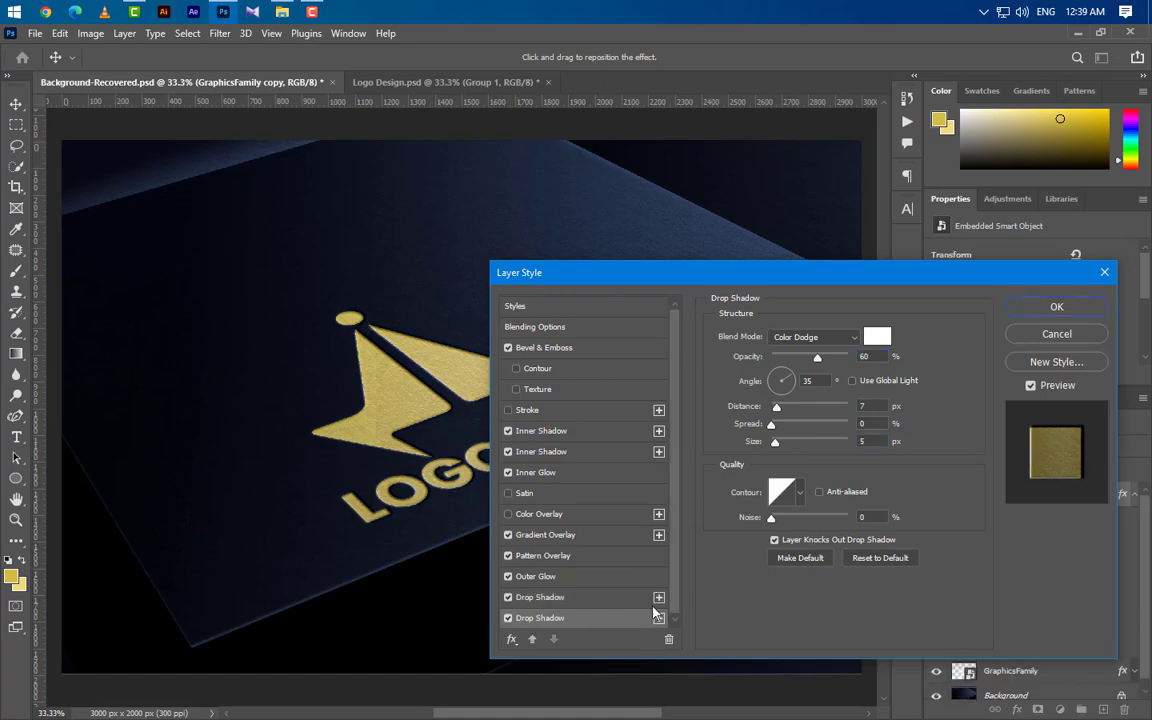
{"action": "left_click", "coordinate": [877, 336]}
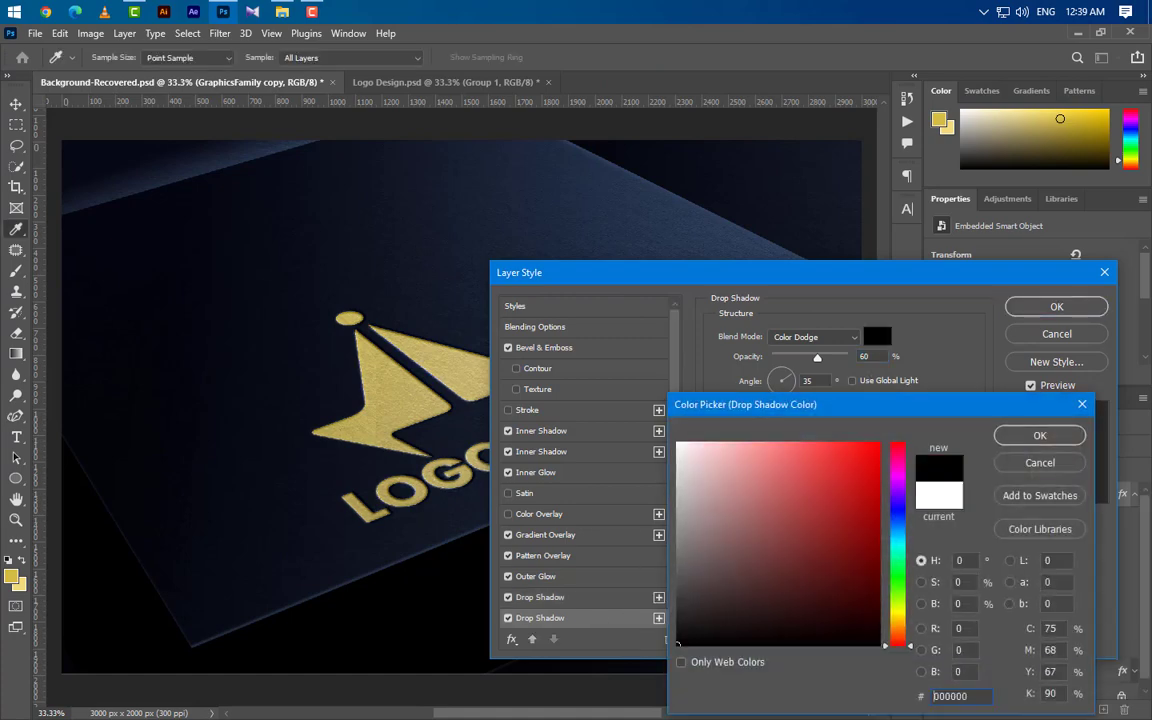
{"action": "left_click", "coordinate": [1060, 435]}
{"action": "left_click", "coordinate": [816, 337]}
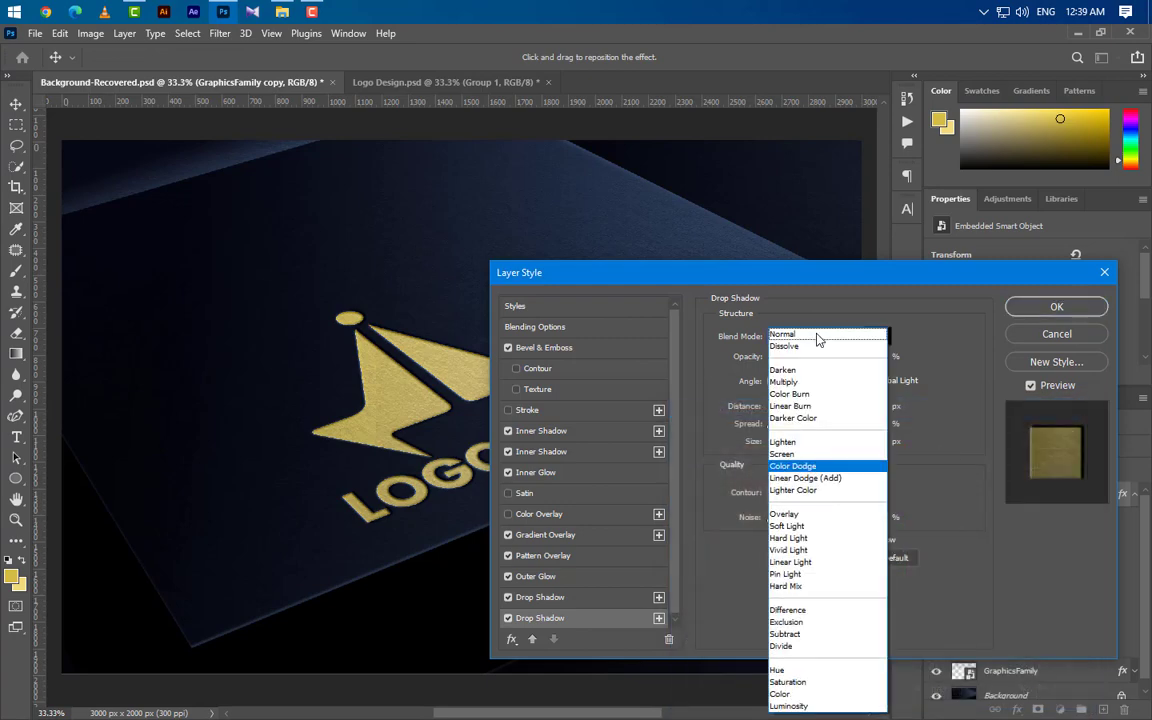
{"action": "left_click", "coordinate": [814, 407]}
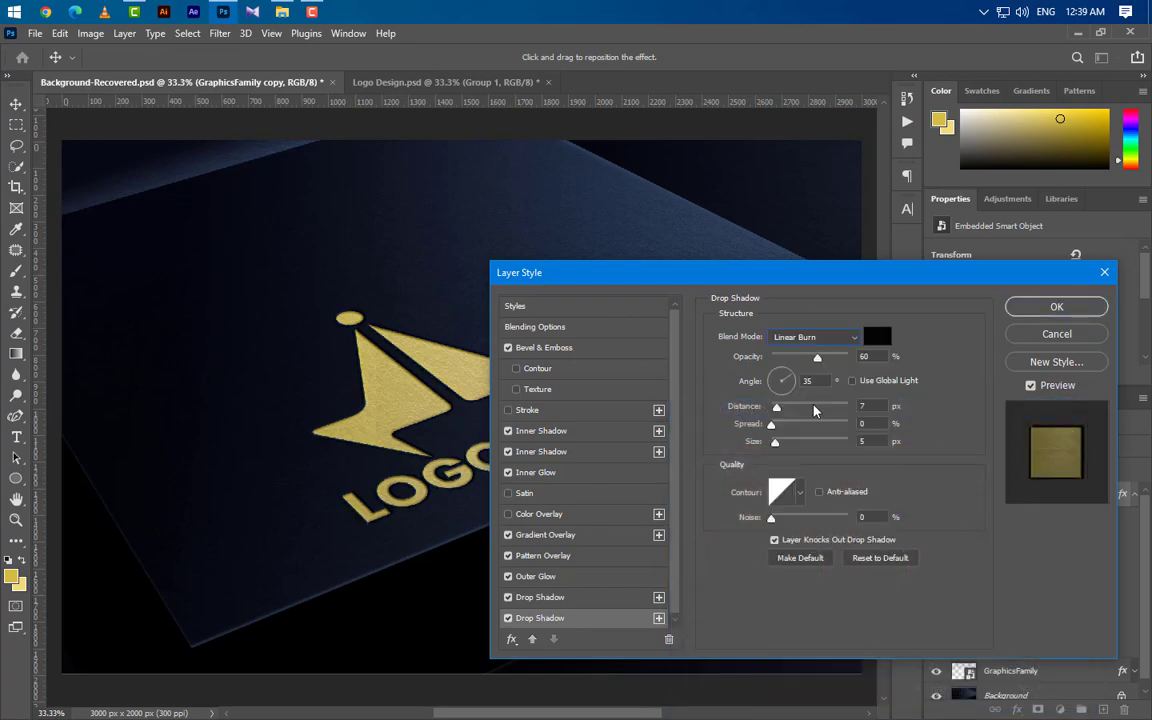
- Set the black Drop Shadow's opacity to 25%, angle to -135° and distance to 3 px, and apply the layer style
{"action": "left_click", "coordinate": [815, 359]}
{"action": "type", "text": "25"}
{"action": "key", "text": "Tab"}
{"action": "type", "text": "-135"}
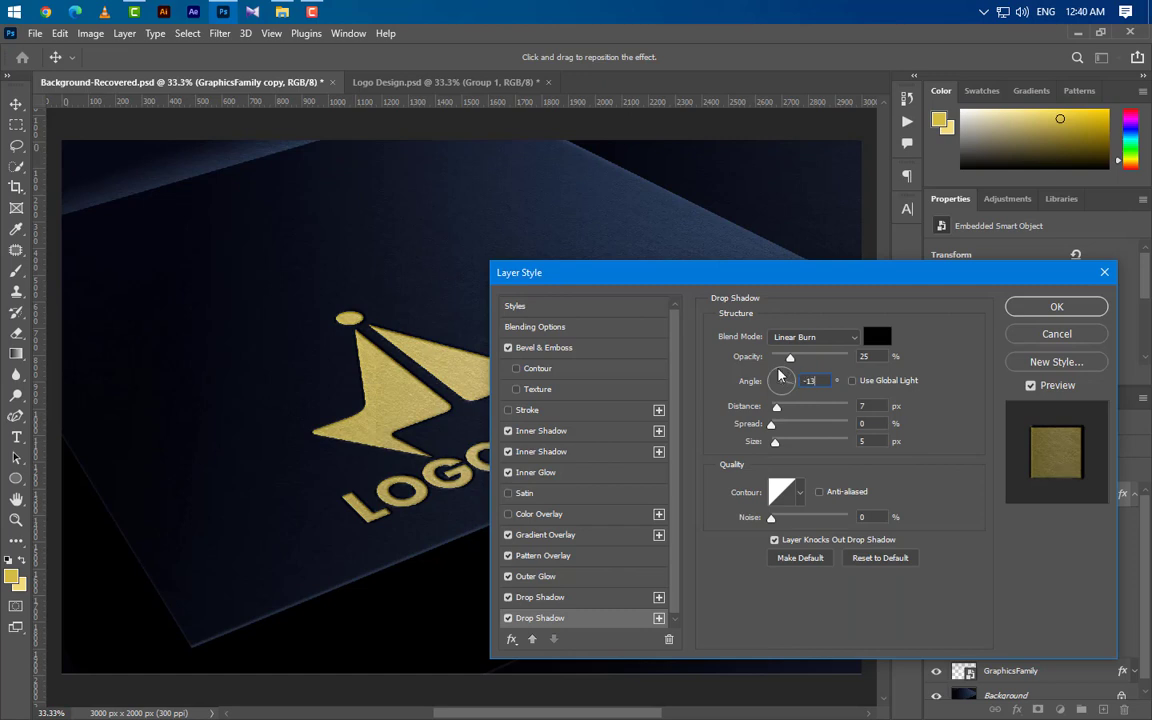
{"action": "left_click", "coordinate": [866, 407]}
{"action": "type", "text": "3"}
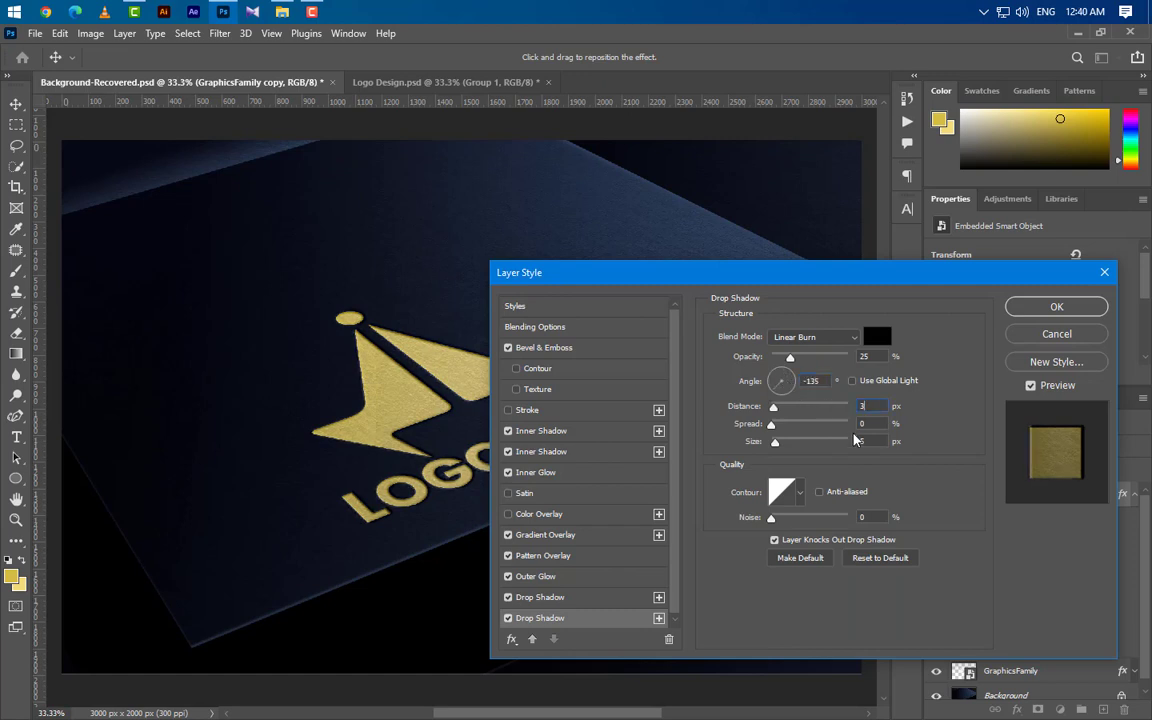
{"action": "key", "text": "Tab"}
{"action": "key", "text": "Tab"}
{"action": "left_click", "coordinate": [1057, 307]}
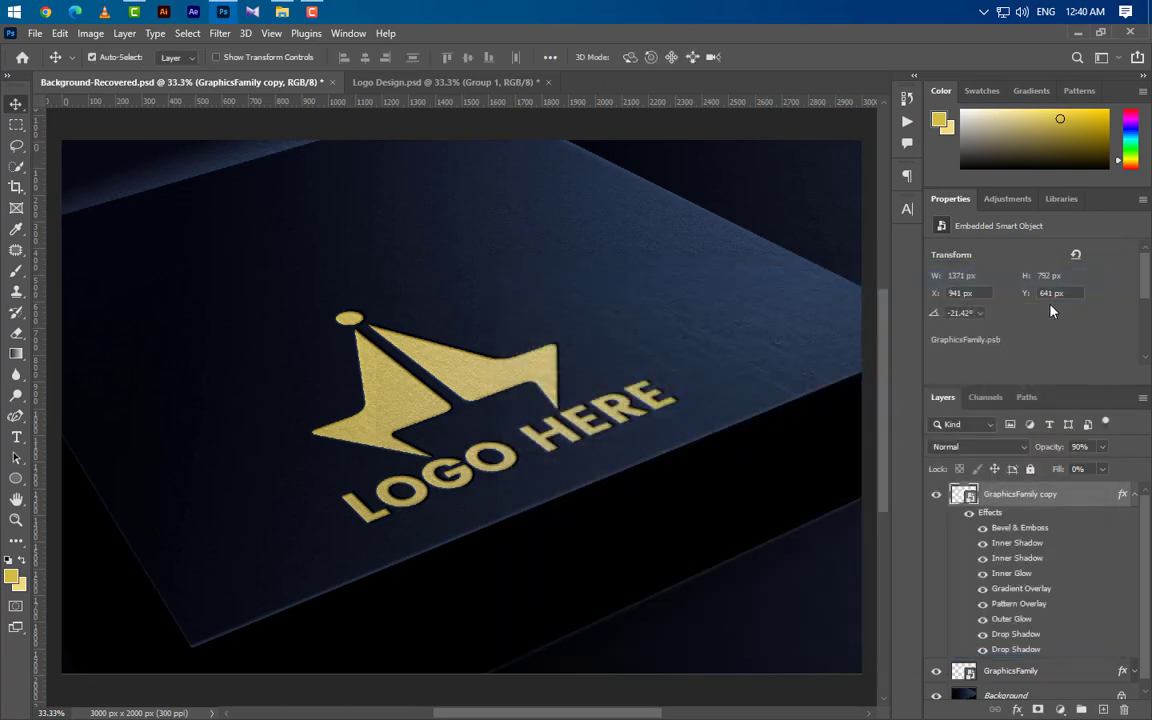
- Duplicate the GraphicsFamily copy layer within the same document
{"action": "left_click", "coordinate": [1136, 496]}
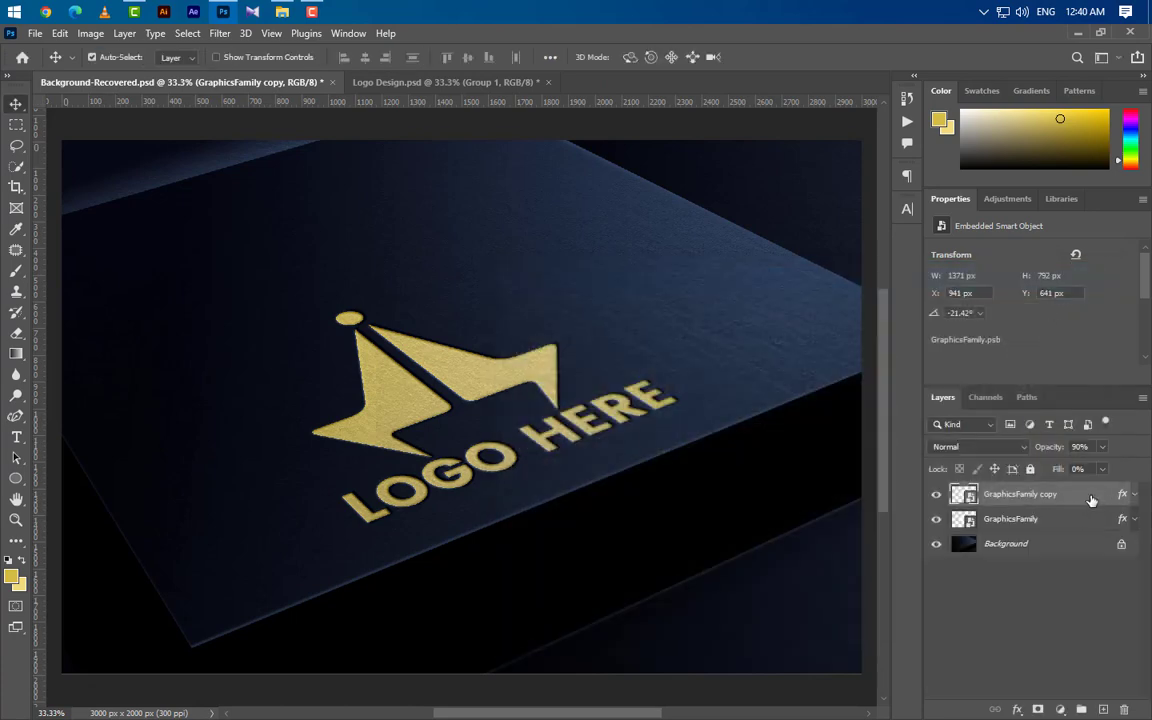
{"action": "right_click", "coordinate": [1093, 496]}
{"action": "left_click", "coordinate": [935, 56]}
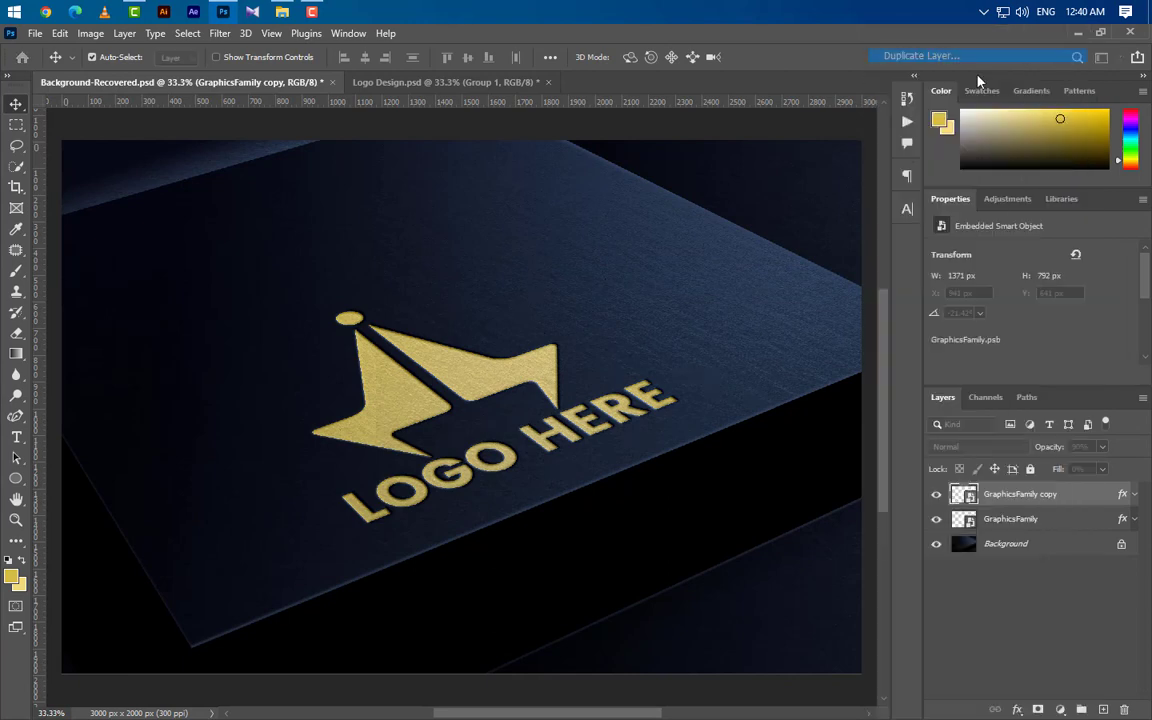
{"action": "left_click", "coordinate": [722, 215]}
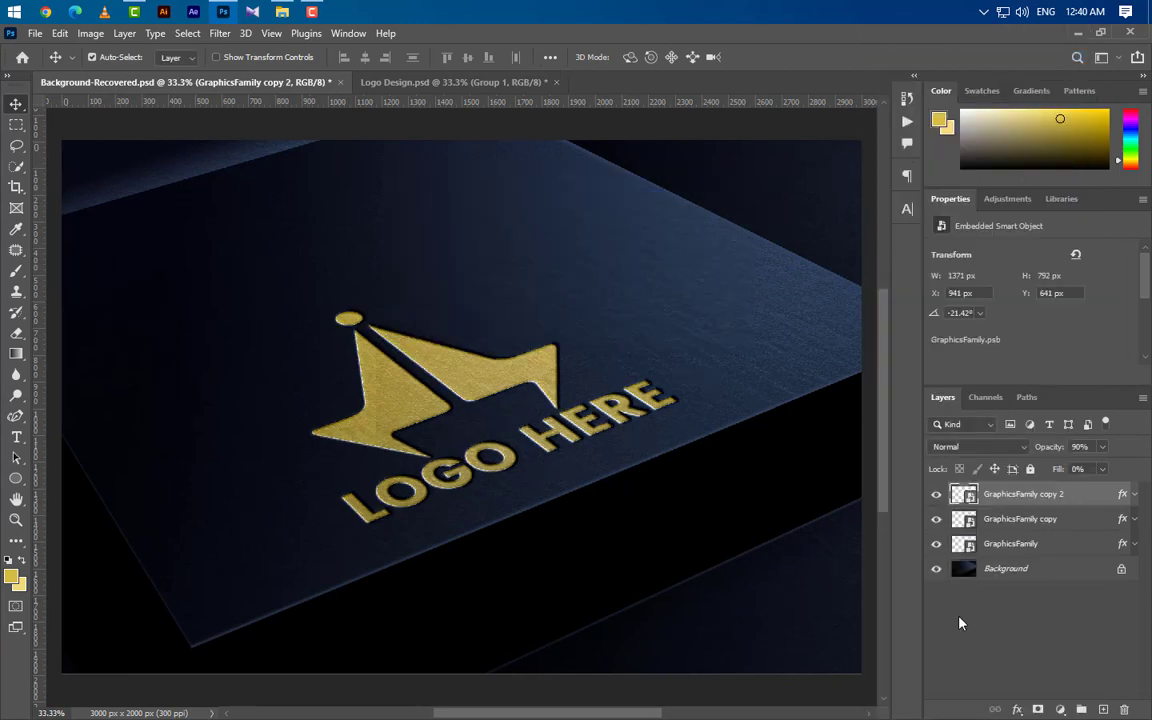
- Clear the layer style from the new top logo copy and set its fill to 0%
{"action": "right_click", "coordinate": [1100, 500]}
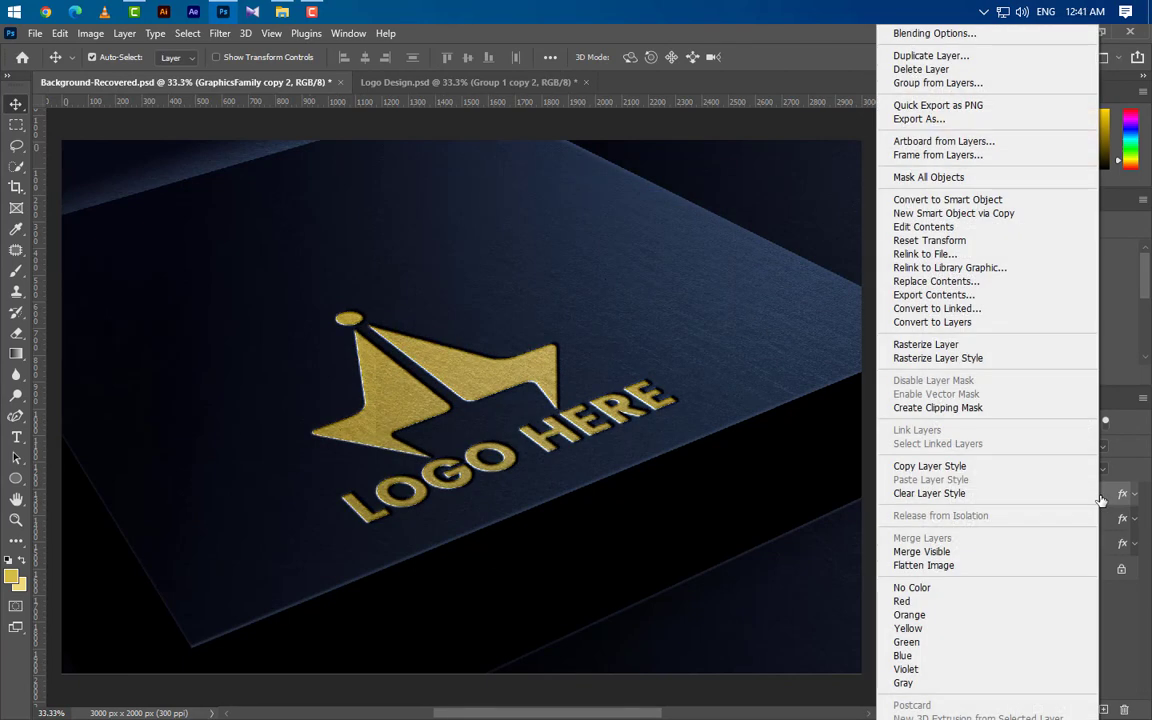
{"action": "left_click", "coordinate": [975, 494]}
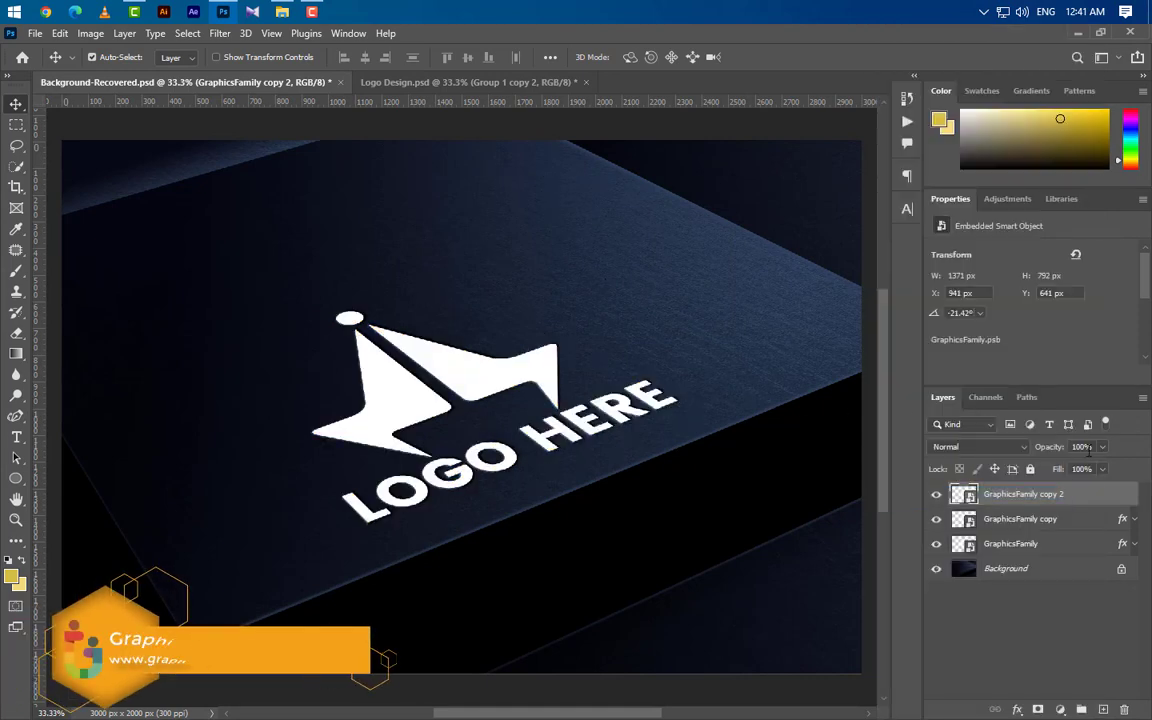
{"action": "left_click", "coordinate": [1045, 448]}
{"action": "left_click", "coordinate": [1102, 469]}
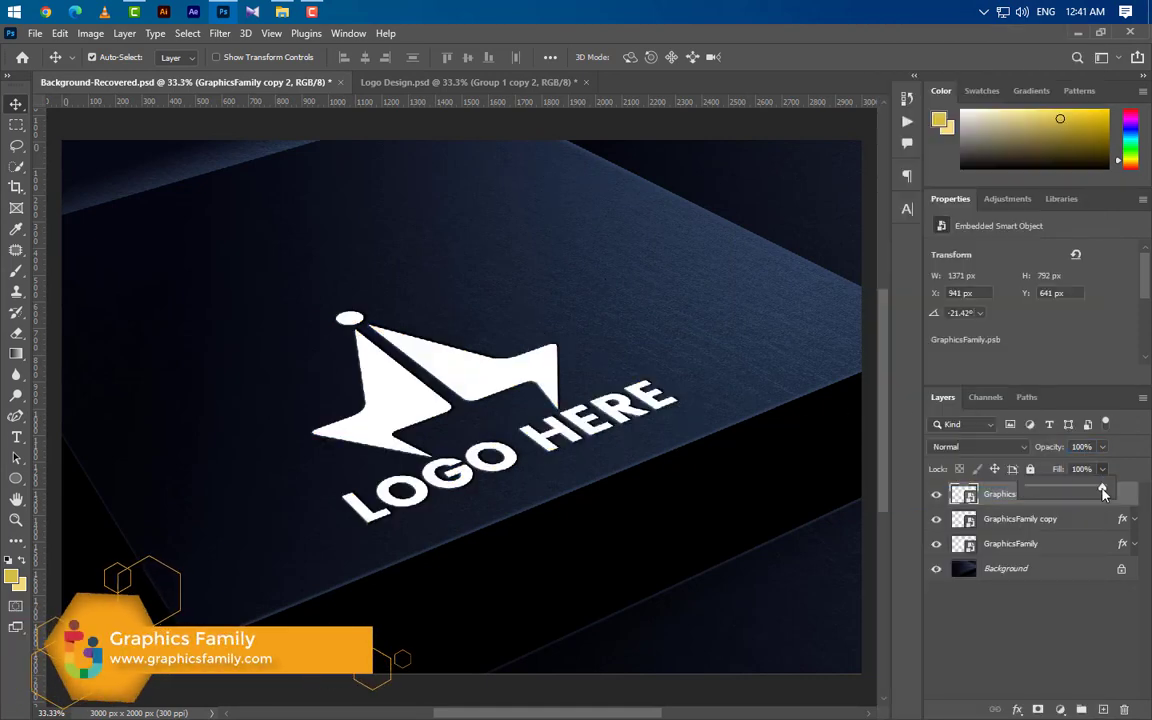
{"action": "left_click_drag", "start_coordinate": [1105, 487], "coordinate": [988, 514]}
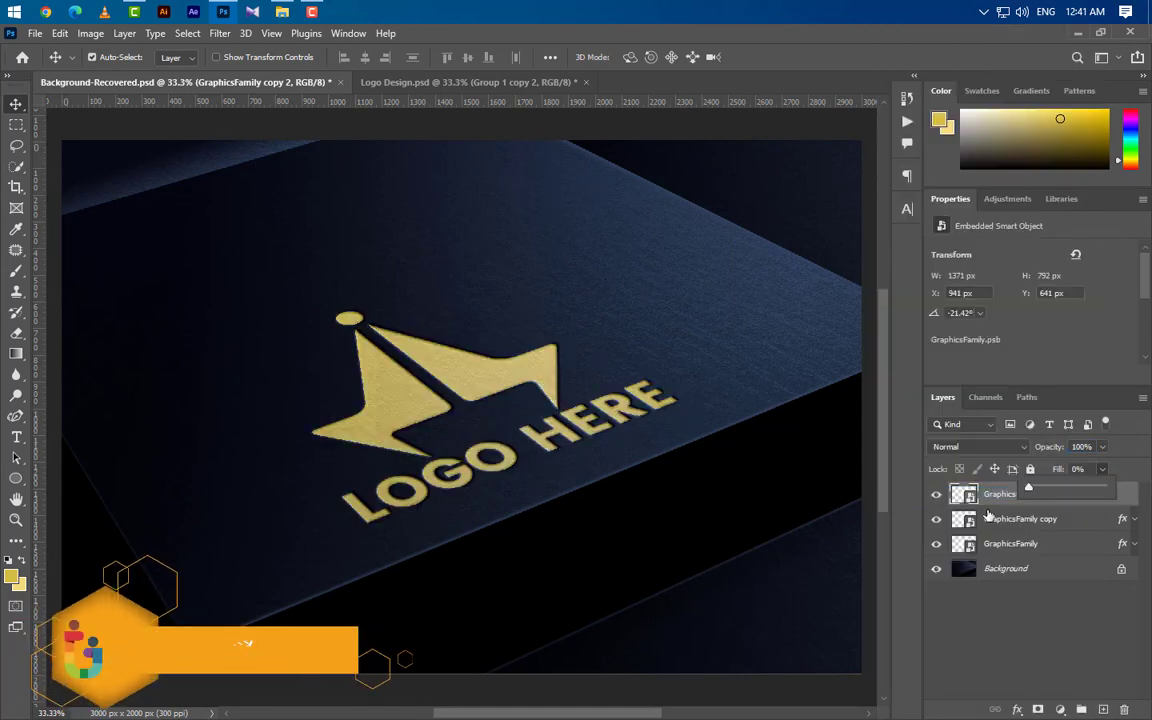
- Add a Gradient Overlay with Linear Light blend mode to the top logo copy
{"action": "right_click", "coordinate": [1104, 503]}
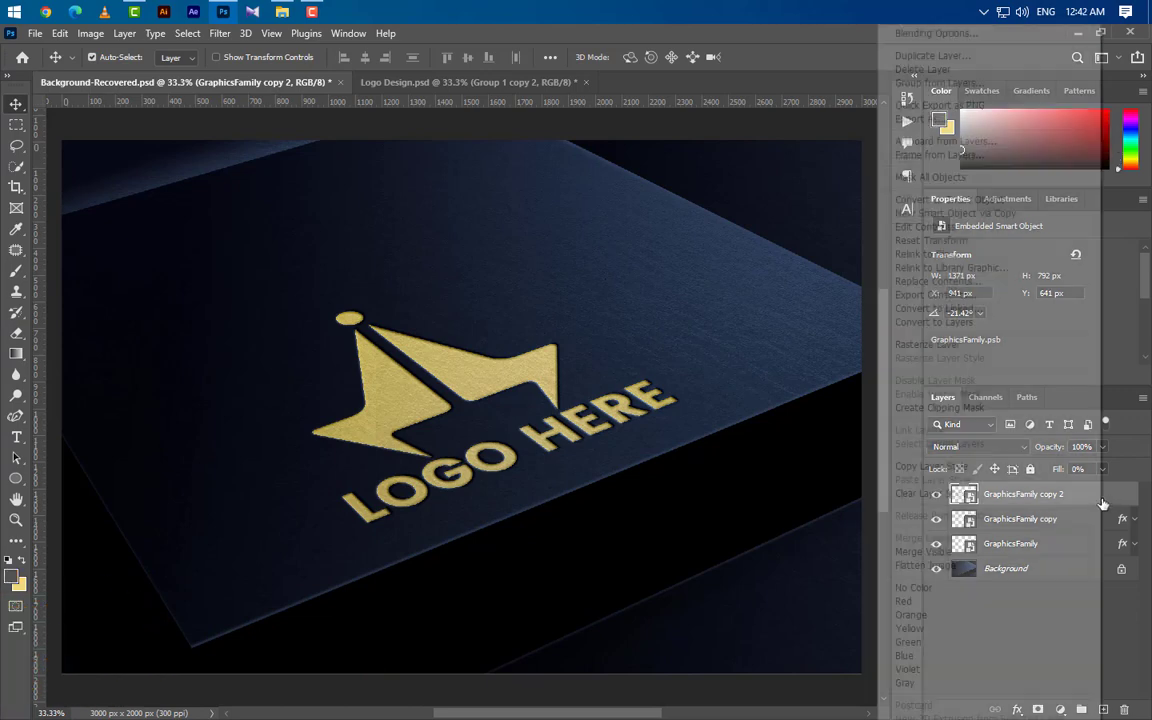
{"action": "left_click", "coordinate": [936, 33]}
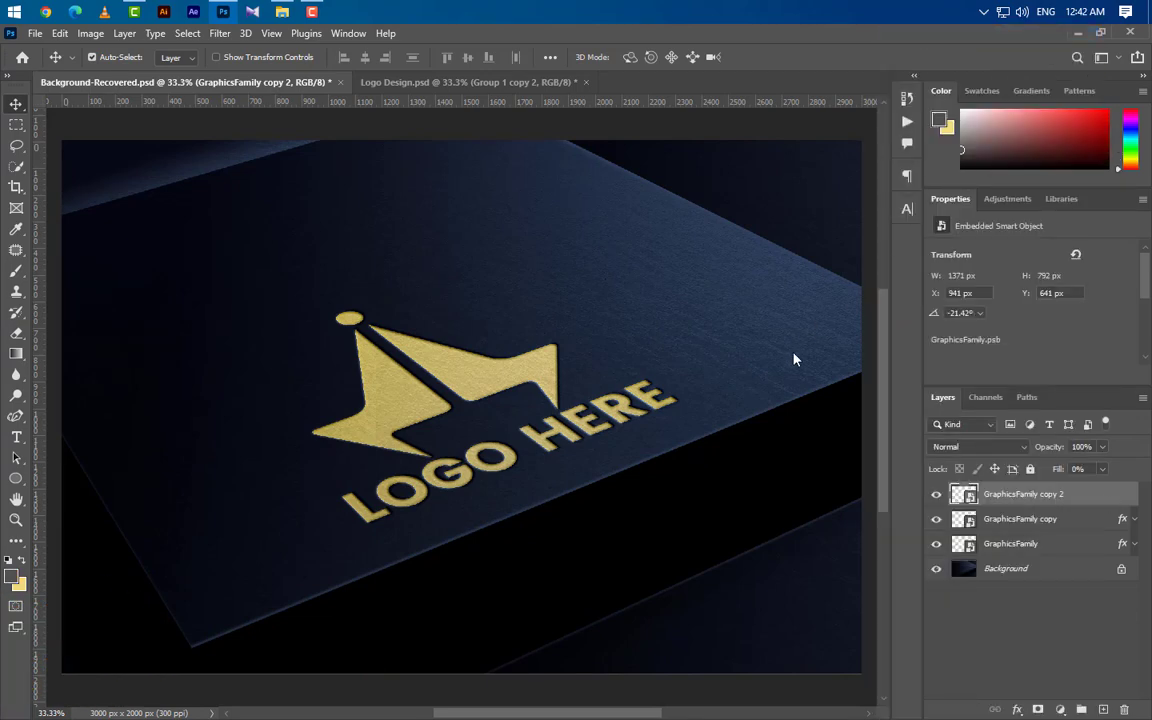
{"action": "left_click_drag", "start_coordinate": [670, 287], "coordinate": [739, 160]}
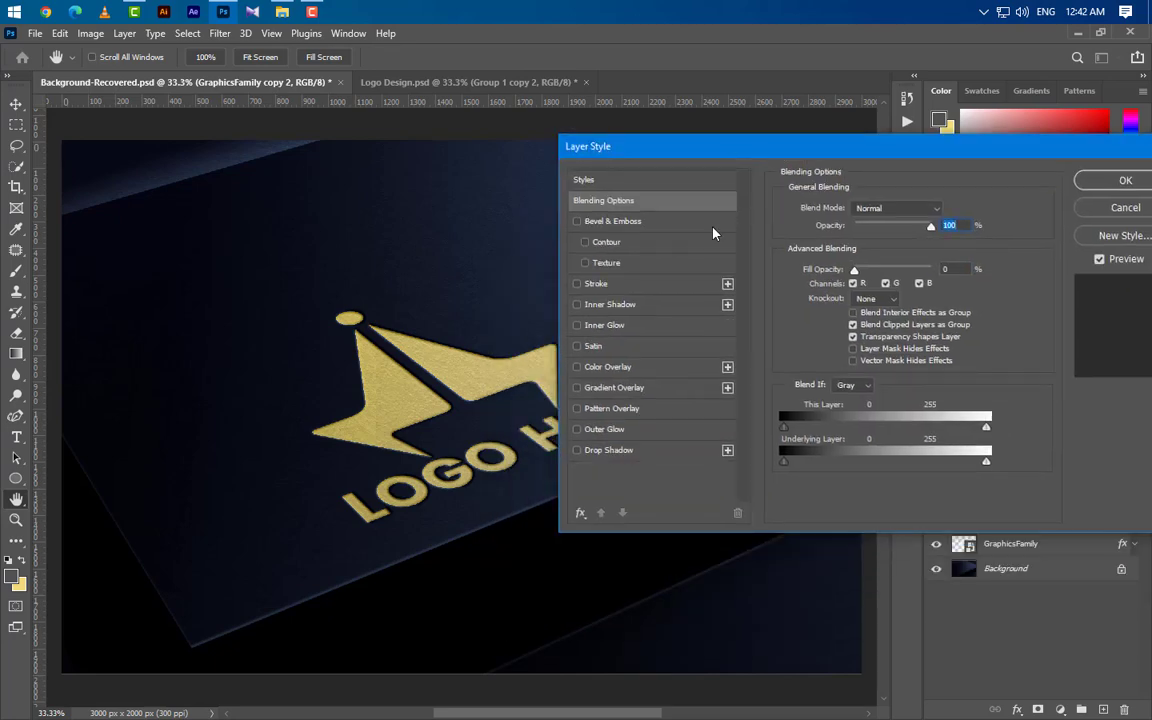
{"action": "left_click", "coordinate": [655, 390]}
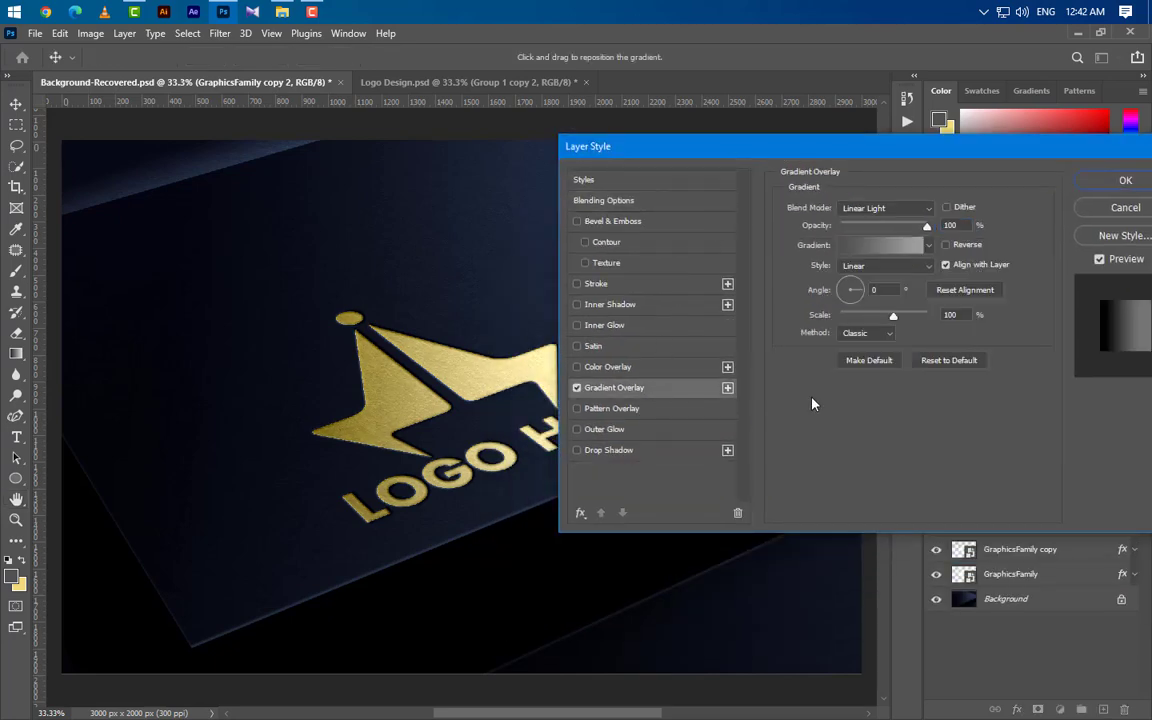
{"action": "left_click", "coordinate": [885, 208]}
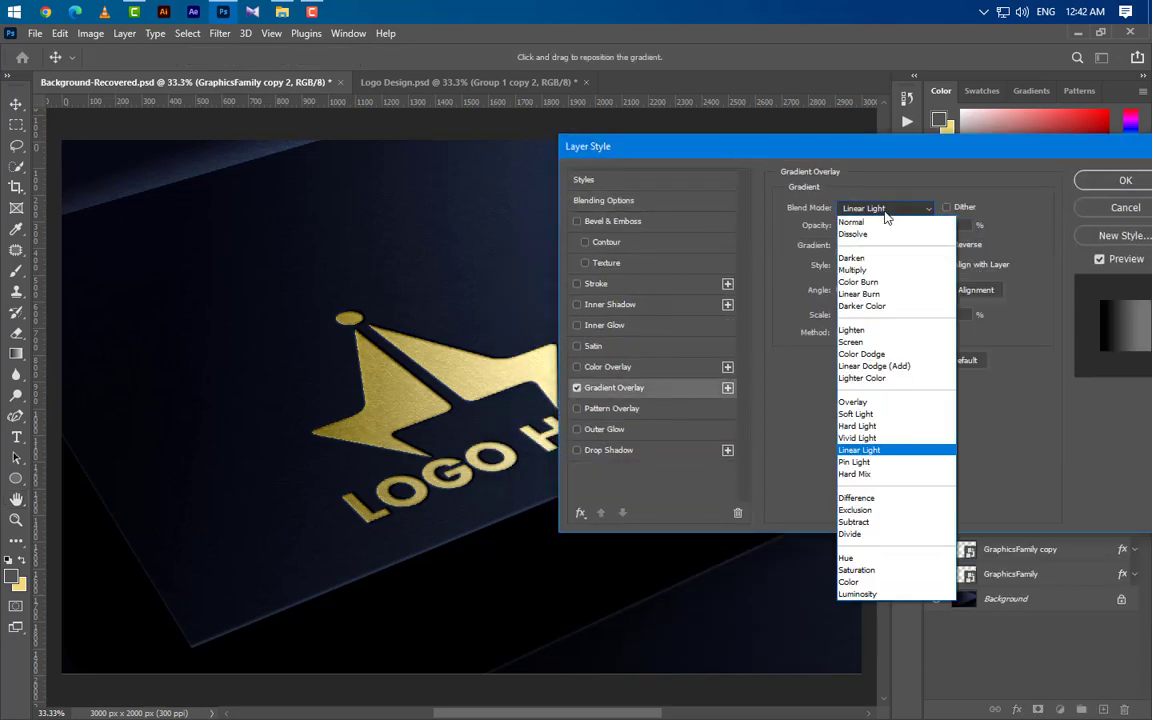
{"action": "left_click", "coordinate": [865, 450]}
- Set the overlay's gradient stops to 505050 and a4a4a4, keep the scale at 100%, and apply the layer style
{"action": "left_click", "coordinate": [880, 245]}
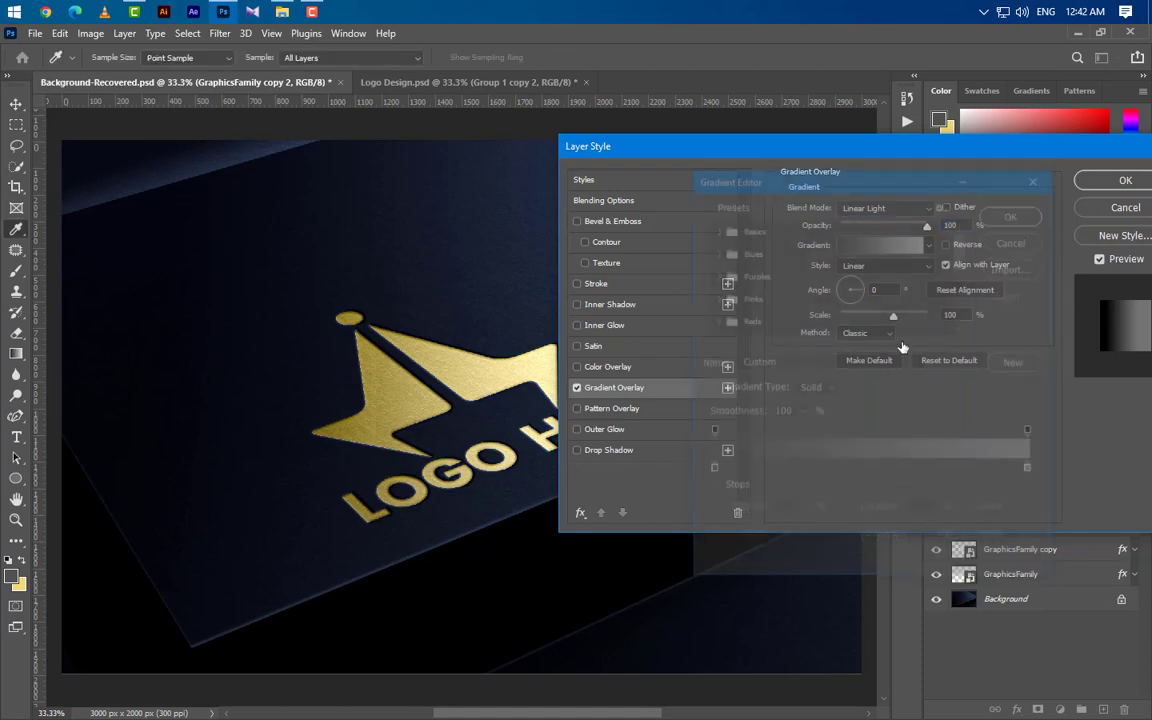
{"action": "left_click", "coordinate": [710, 470]}
{"action": "left_click", "coordinate": [783, 538]}
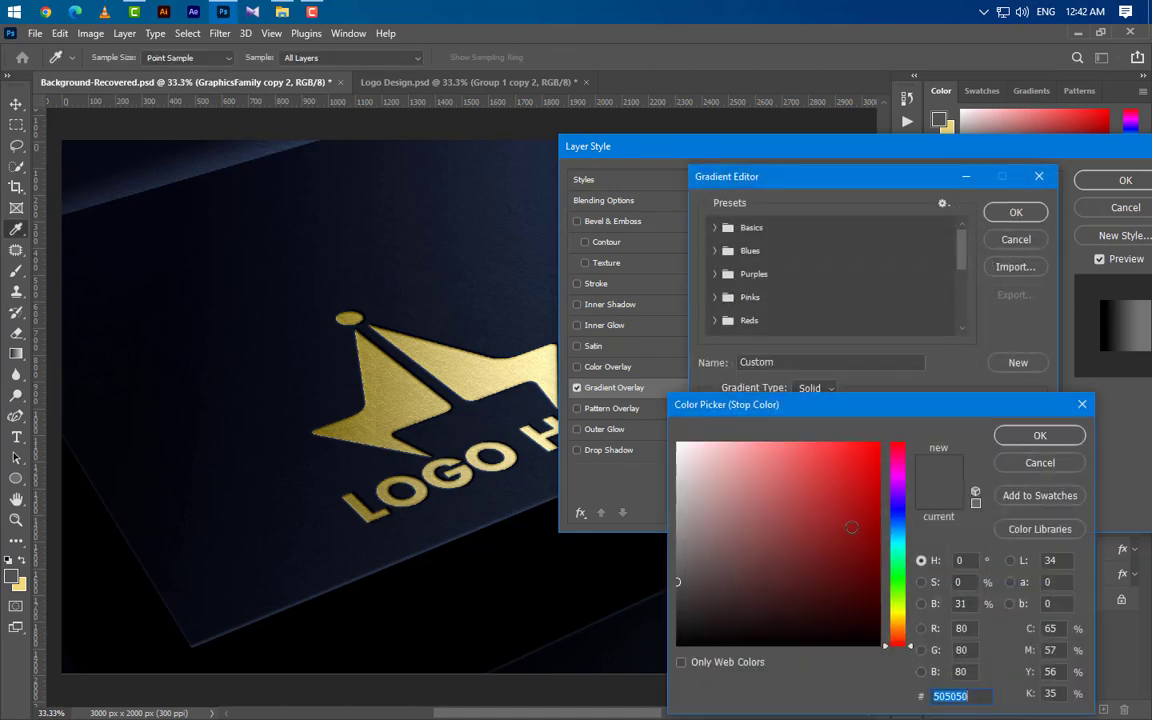
{"action": "left_click", "coordinate": [1030, 436]}
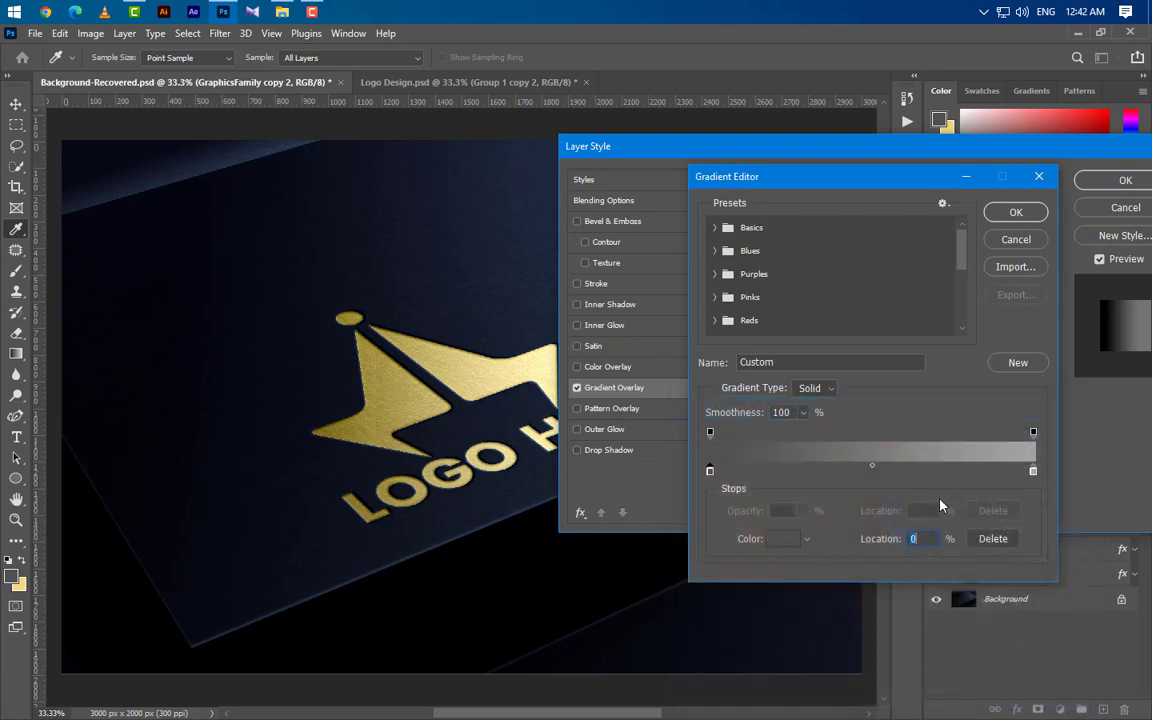
{"action": "double_click", "coordinate": [1033, 470]}
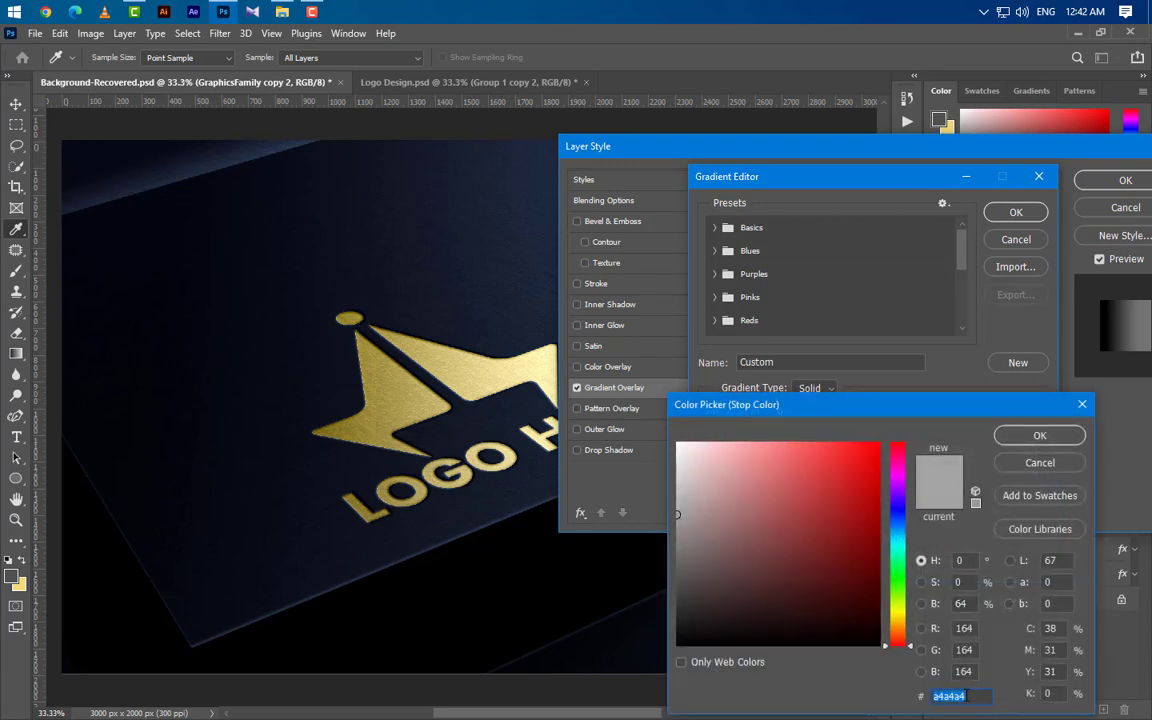
{"action": "left_click", "coordinate": [1040, 436]}
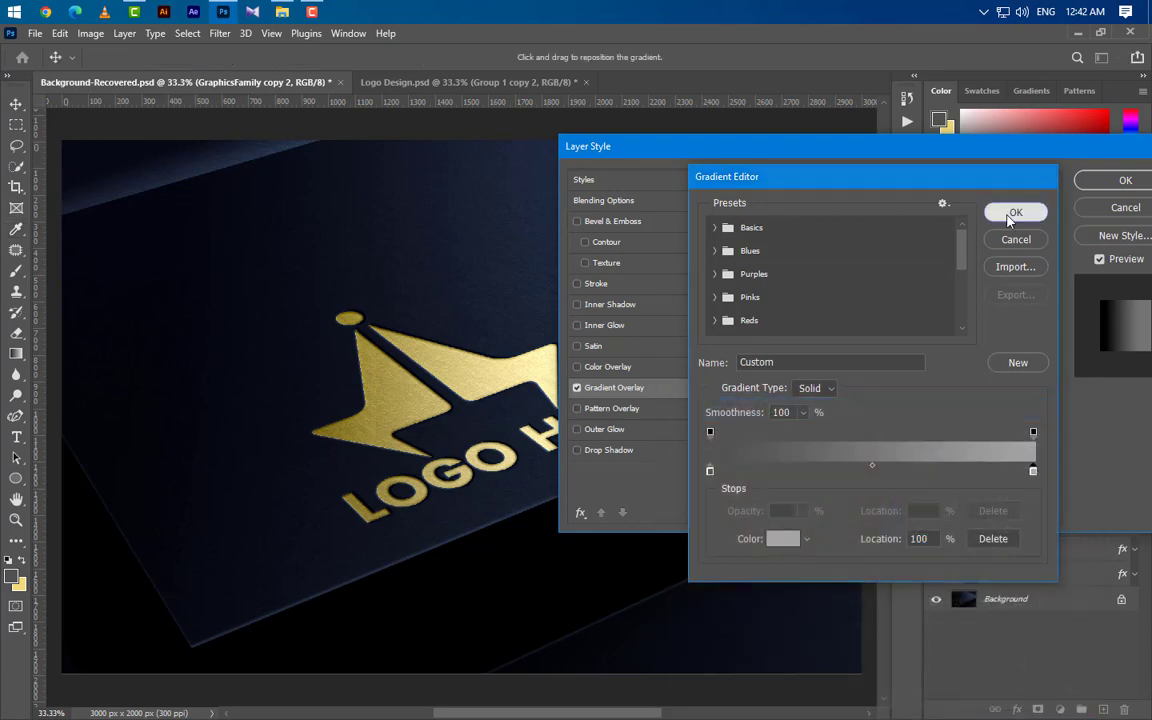
{"action": "left_click", "coordinate": [1016, 213]}
{"action": "left_click", "coordinate": [950, 314]}
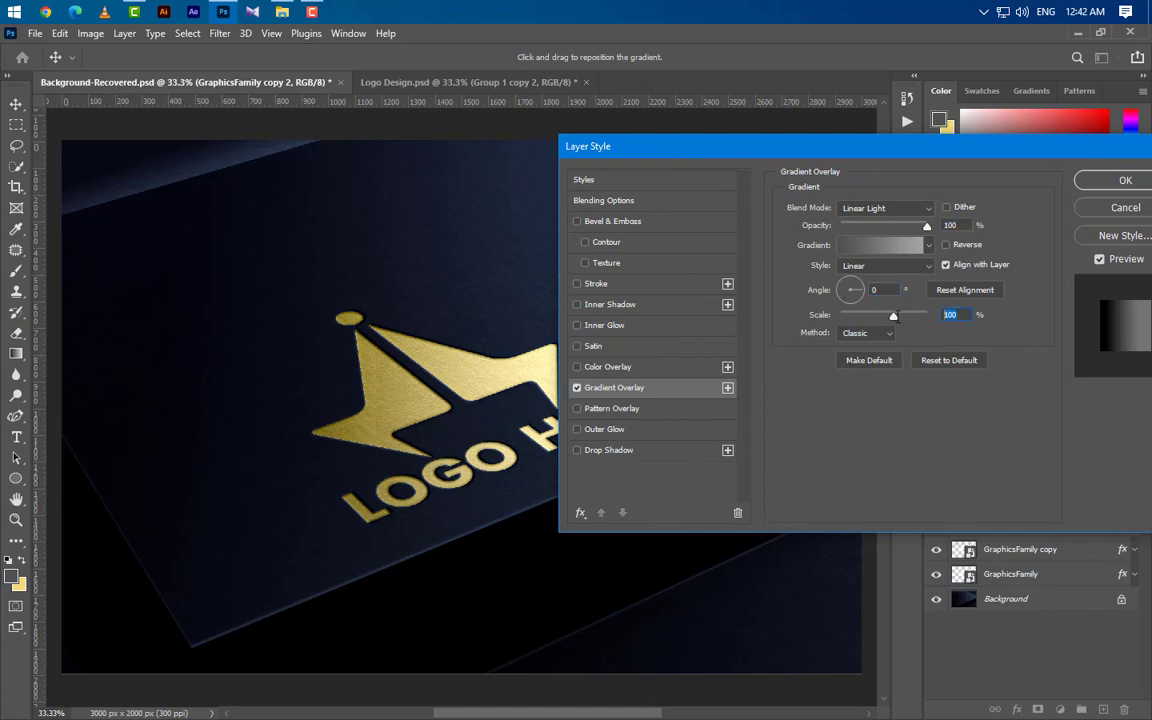
{"action": "left_click", "coordinate": [1108, 184]}
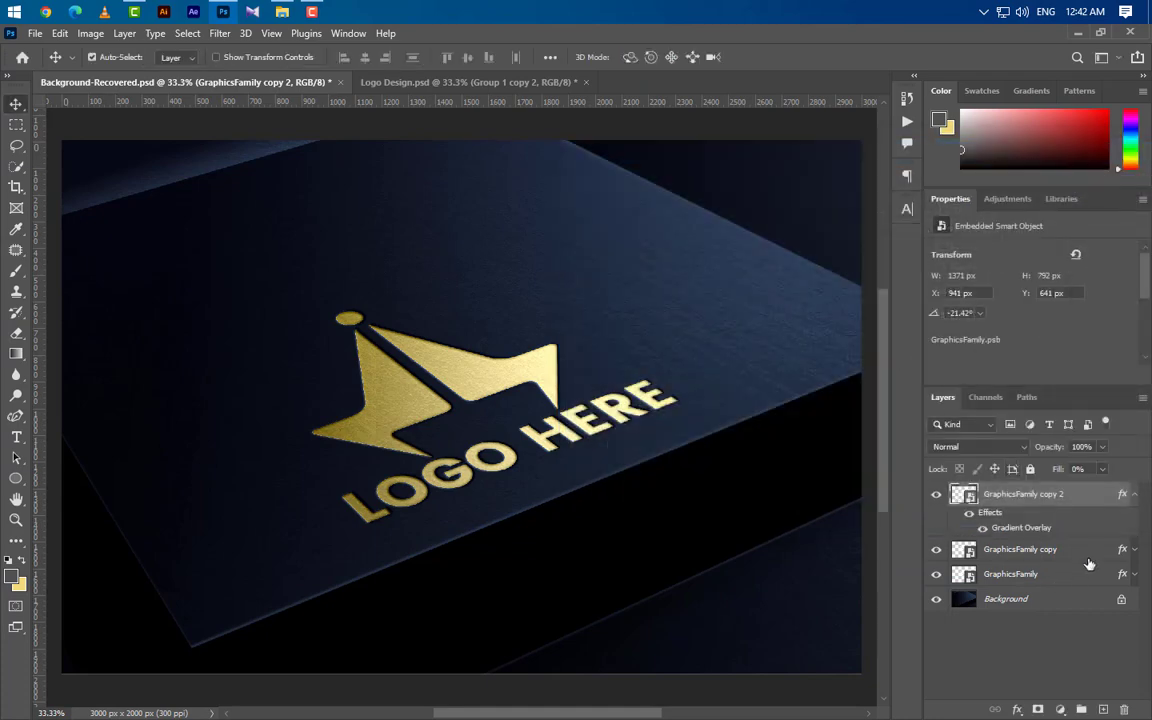
- Duplicate the GraphicsFamily copy 2 layer and delete the Gradient Overlay effect from the new copy
{"action": "left_click", "coordinate": [1133, 494]}
{"action": "right_click", "coordinate": [1057, 495]}
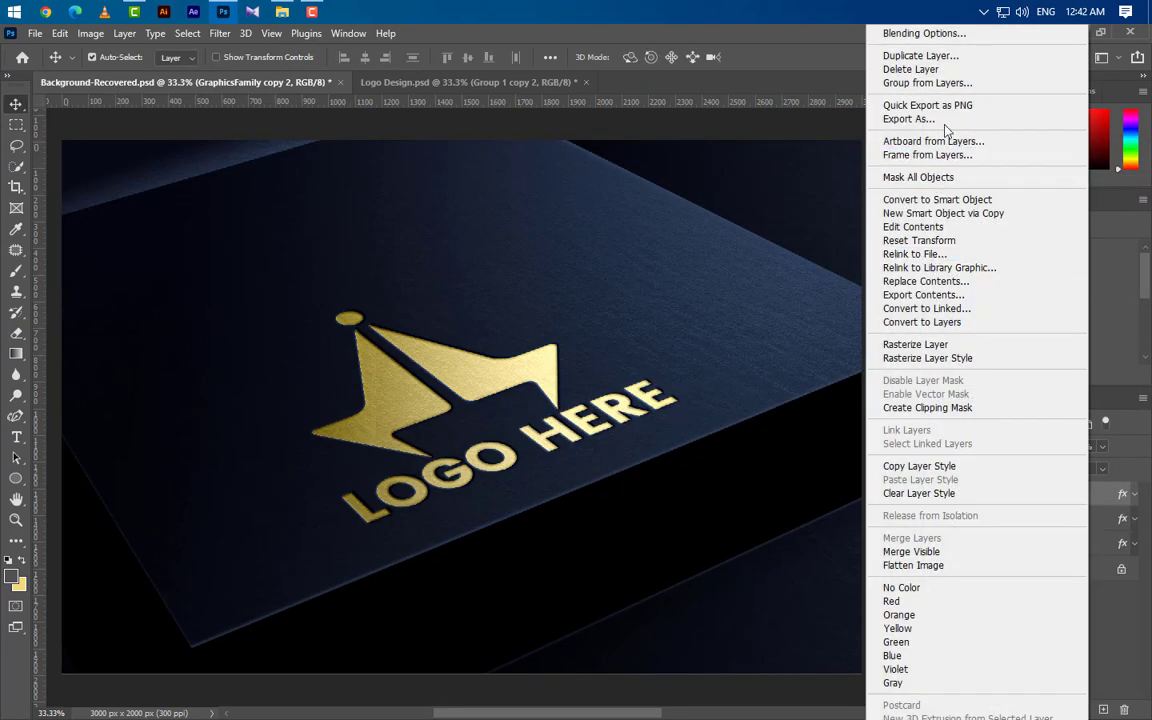
{"action": "left_click", "coordinate": [955, 48]}
{"action": "left_click", "coordinate": [707, 214]}
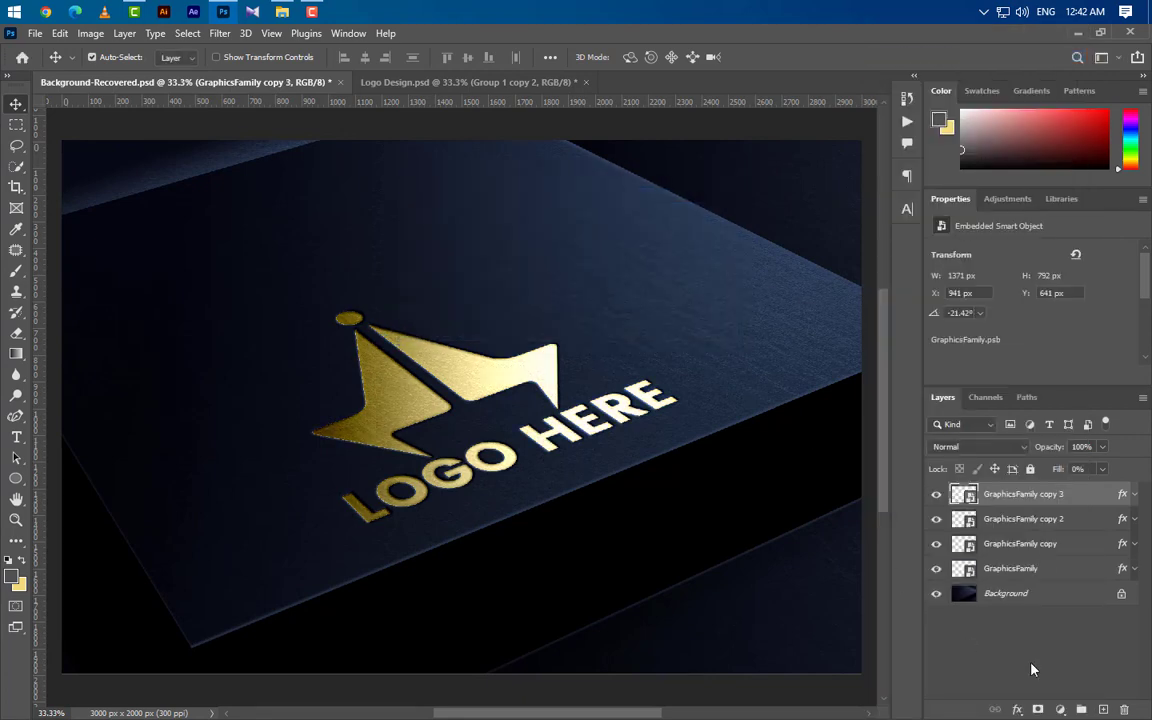
{"action": "left_click", "coordinate": [1135, 494]}
{"action": "left_click_drag", "start_coordinate": [1020, 527], "coordinate": [1126, 708]}
- Add a Bevel & Emboss effect with Outer Bevel style and Smooth technique to the new top logo copy
{"action": "right_click", "coordinate": [1100, 498]}
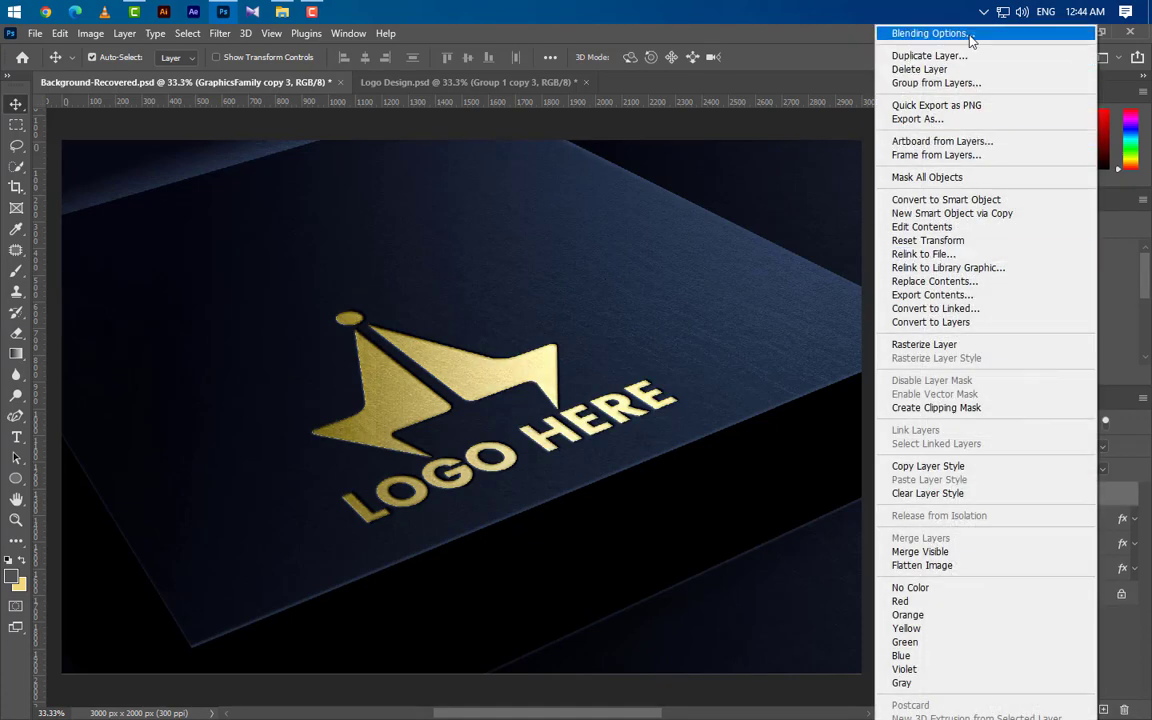
{"action": "left_click", "coordinate": [969, 36]}
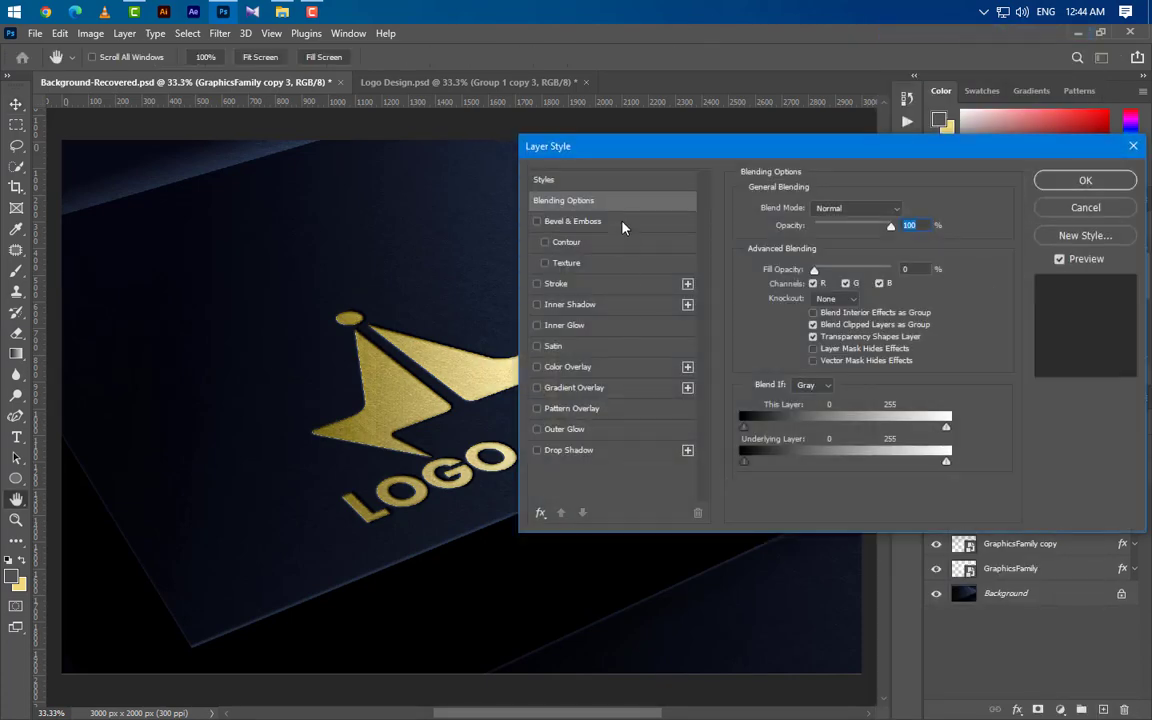
{"action": "left_click", "coordinate": [622, 224]}
{"action": "left_click", "coordinate": [845, 208]}
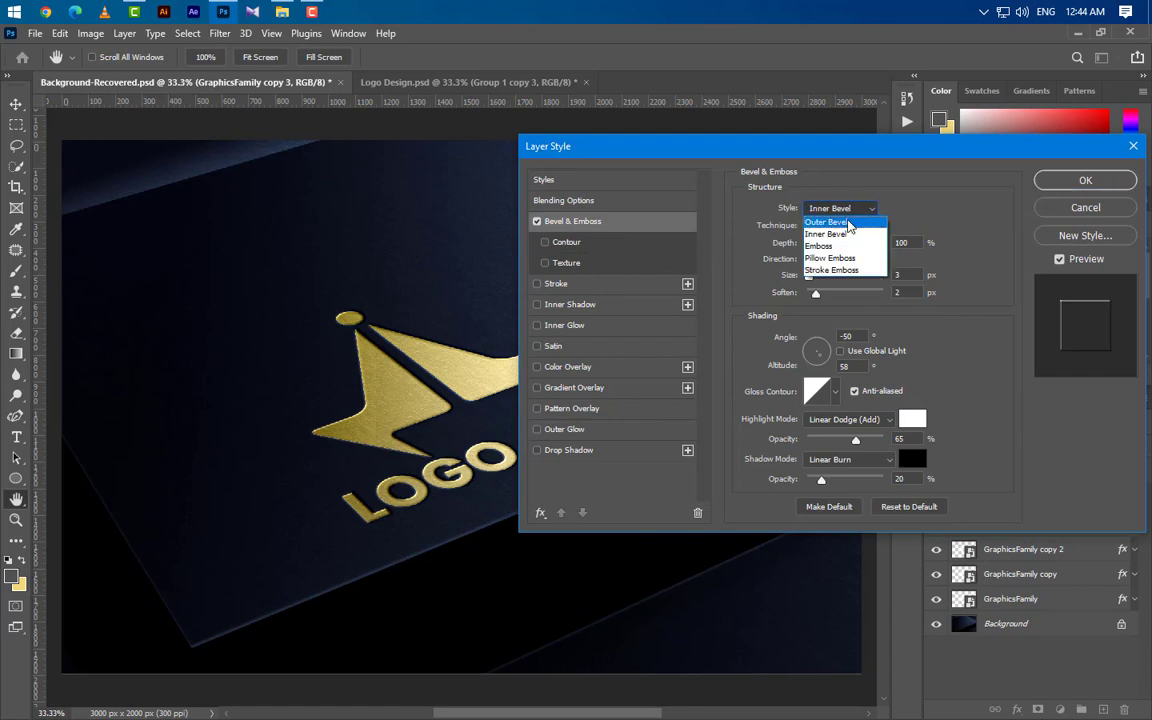
{"action": "left_click", "coordinate": [848, 224]}
{"action": "left_click", "coordinate": [835, 225]}
{"action": "left_click", "coordinate": [845, 242]}
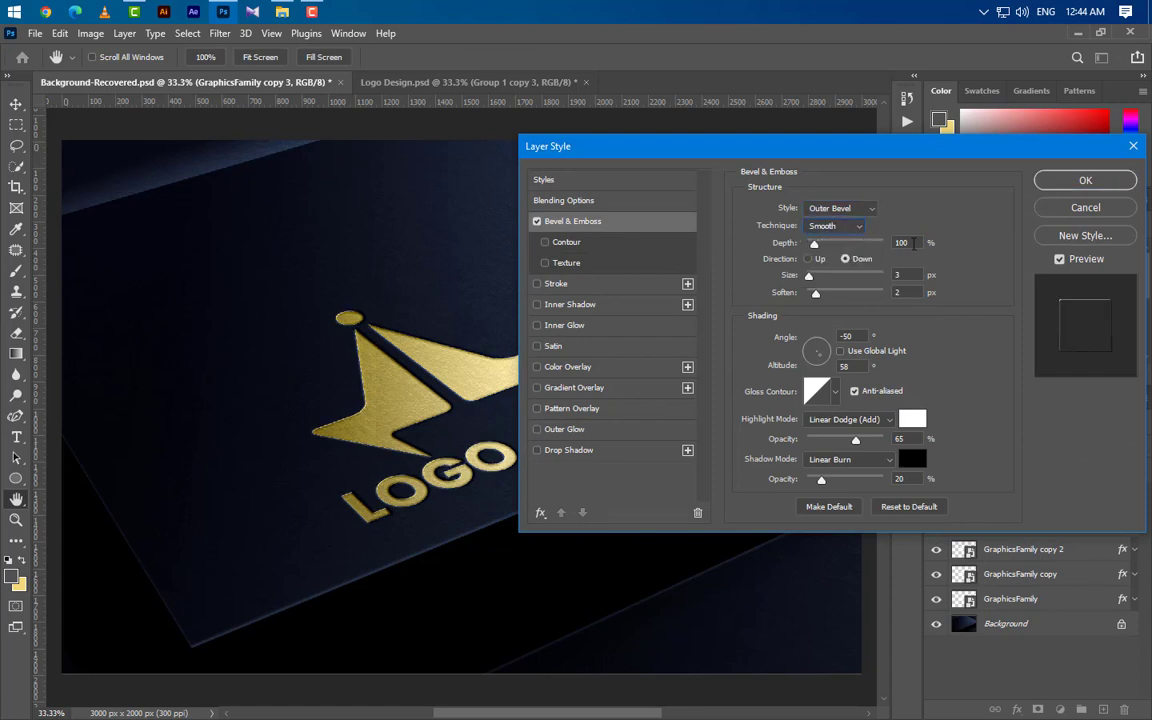
- Set the bevel's size to 4 px, soften to 1 px, angle to -31° and altitude to 11°
{"action": "left_click_drag", "start_coordinate": [913, 243], "coordinate": [868, 277]}
{"action": "type", "text": "4"}
{"action": "key", "text": "Tab"}
{"action": "type", "text": "1"}
{"action": "key", "text": "Tab"}
{"action": "type", "text": "-31"}
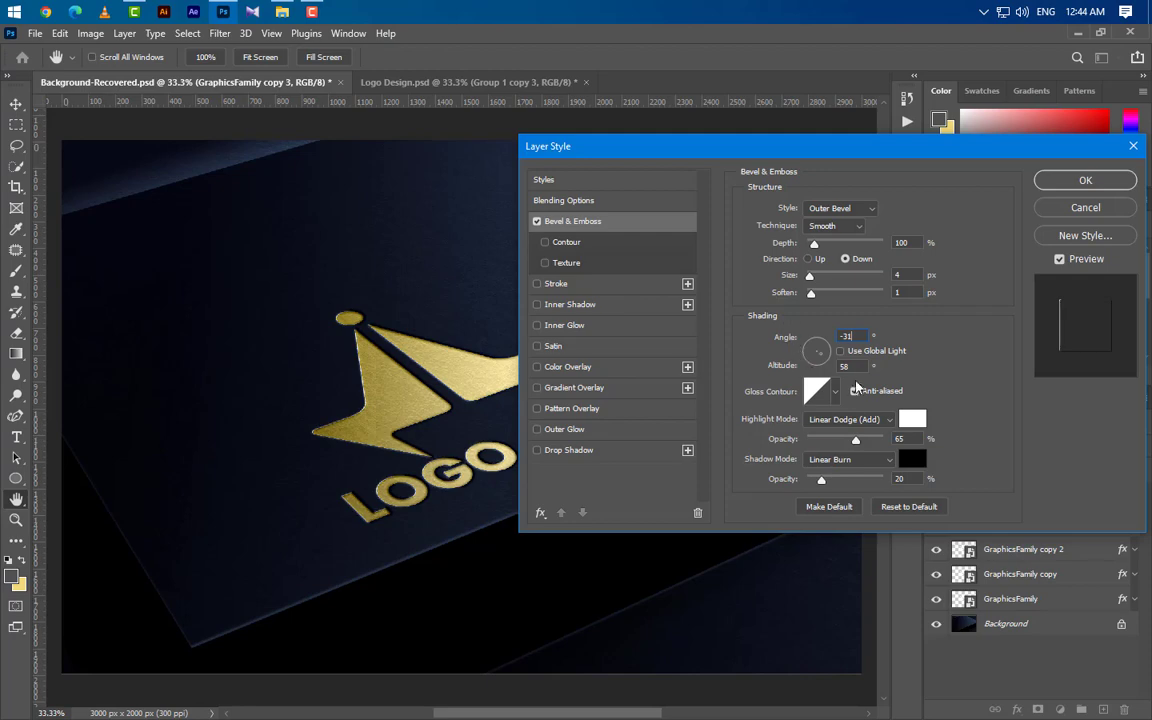
{"action": "key", "text": "Tab"}
{"action": "type", "text": "11"}
- Set the bevel's highlight opacity to 50% and its black shadow to Linear Burn at 12% opacity, and apply the layer style
{"action": "left_click", "coordinate": [914, 419]}
{"action": "left_click", "coordinate": [1036, 467]}
{"action": "type", "text": "50"}
{"action": "left_click", "coordinate": [911, 459]}
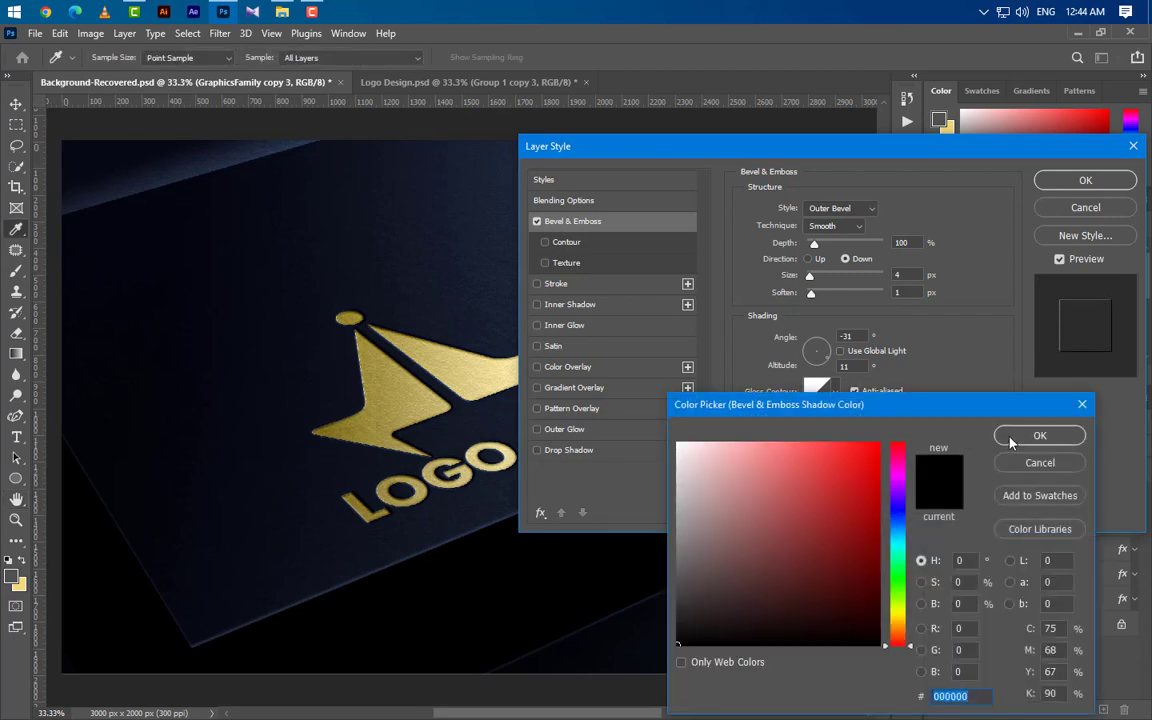
{"action": "key", "text": "Escape"}
{"action": "left_click", "coordinate": [847, 461]}
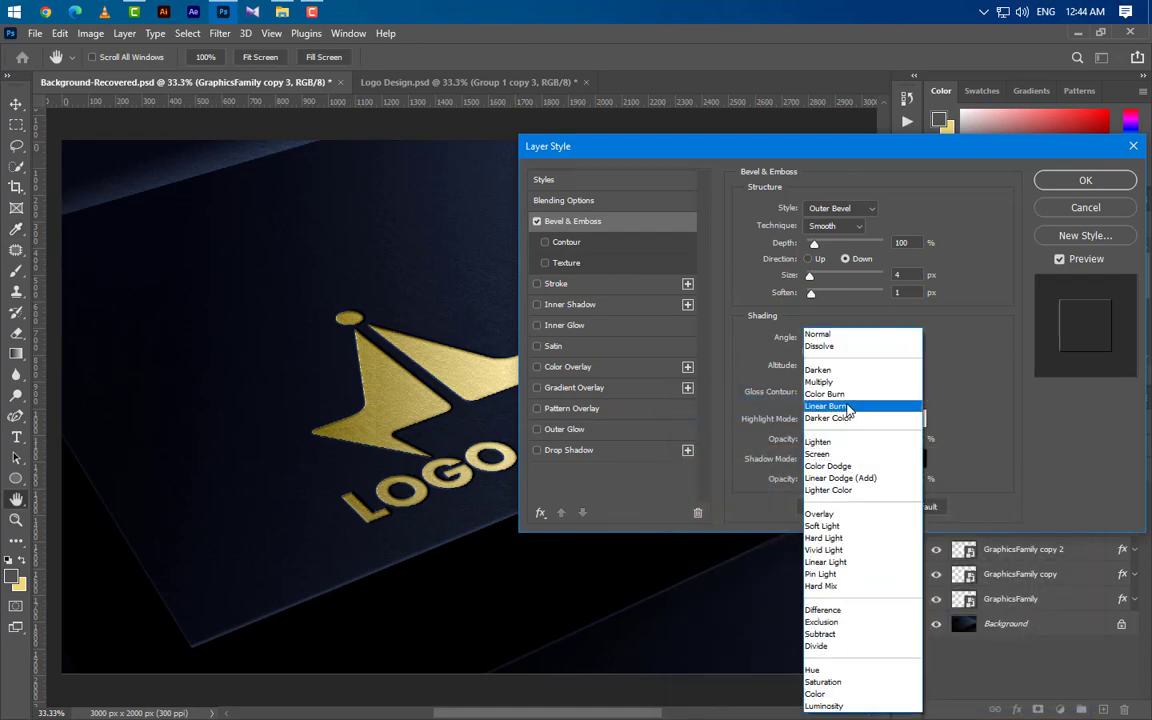
{"action": "left_click", "coordinate": [848, 408]}
{"action": "double_click", "coordinate": [899, 479]}
{"action": "type", "text": "12"}
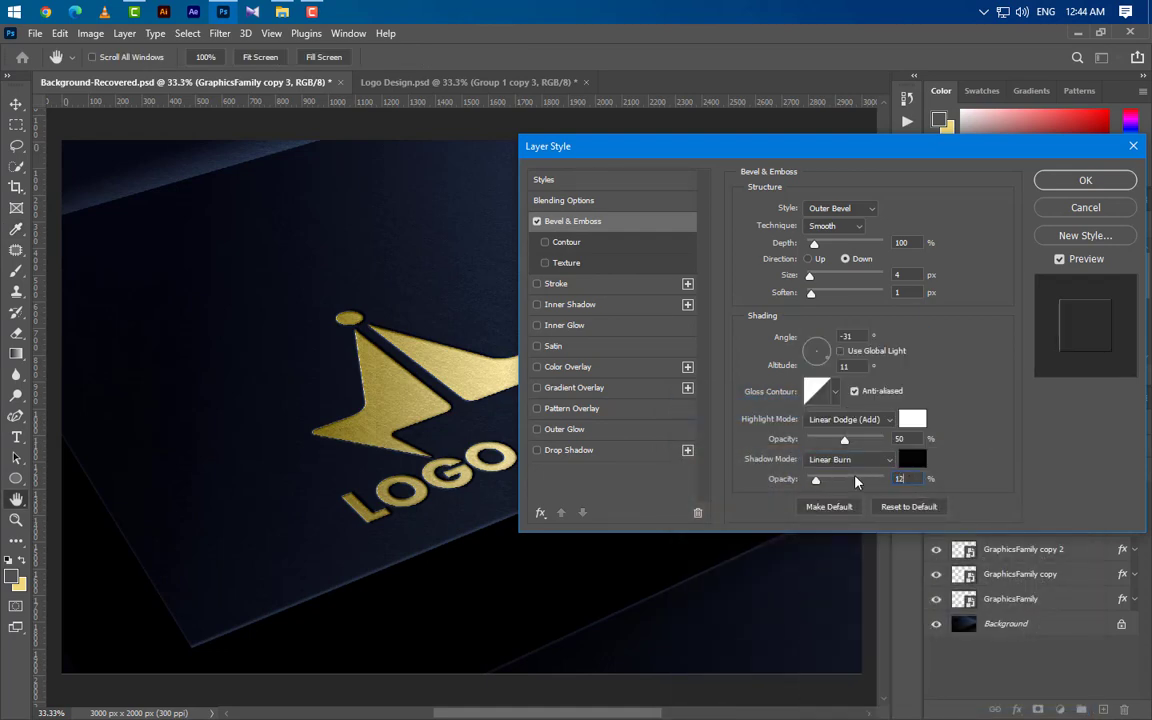
{"action": "left_click", "coordinate": [1085, 180]}
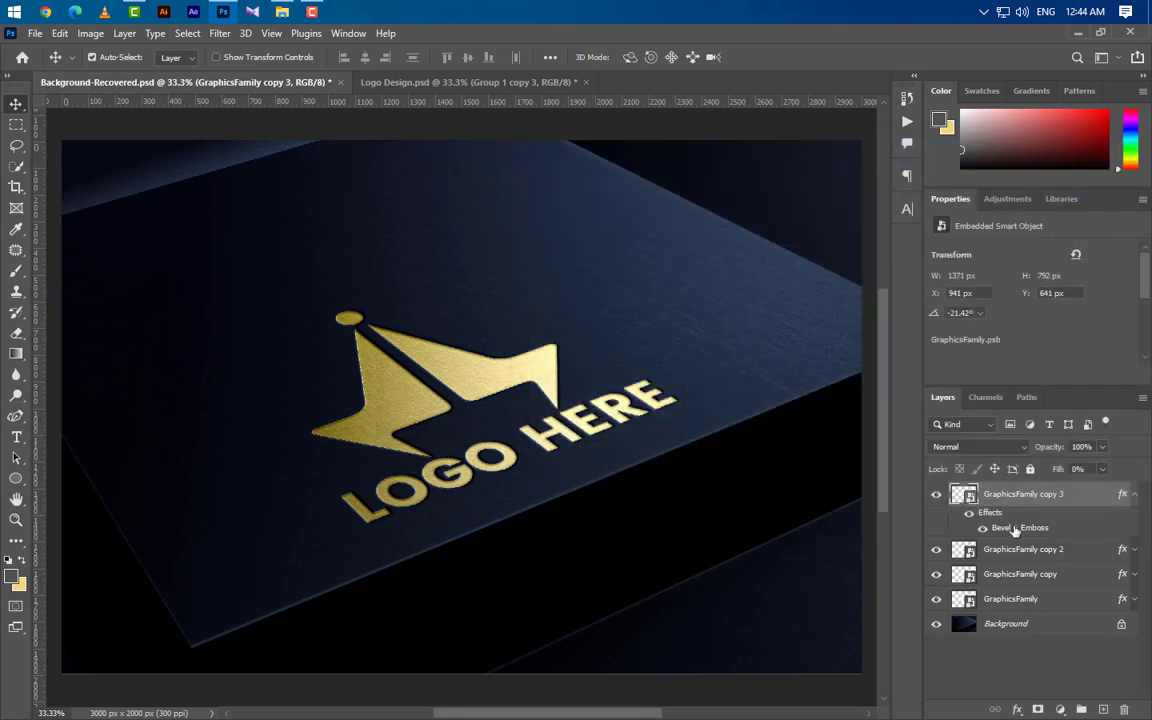
- Duplicate the GraphicsFamily copy 3 layer within the same document
{"action": "left_click", "coordinate": [1134, 494]}
{"action": "right_click", "coordinate": [1093, 496]}
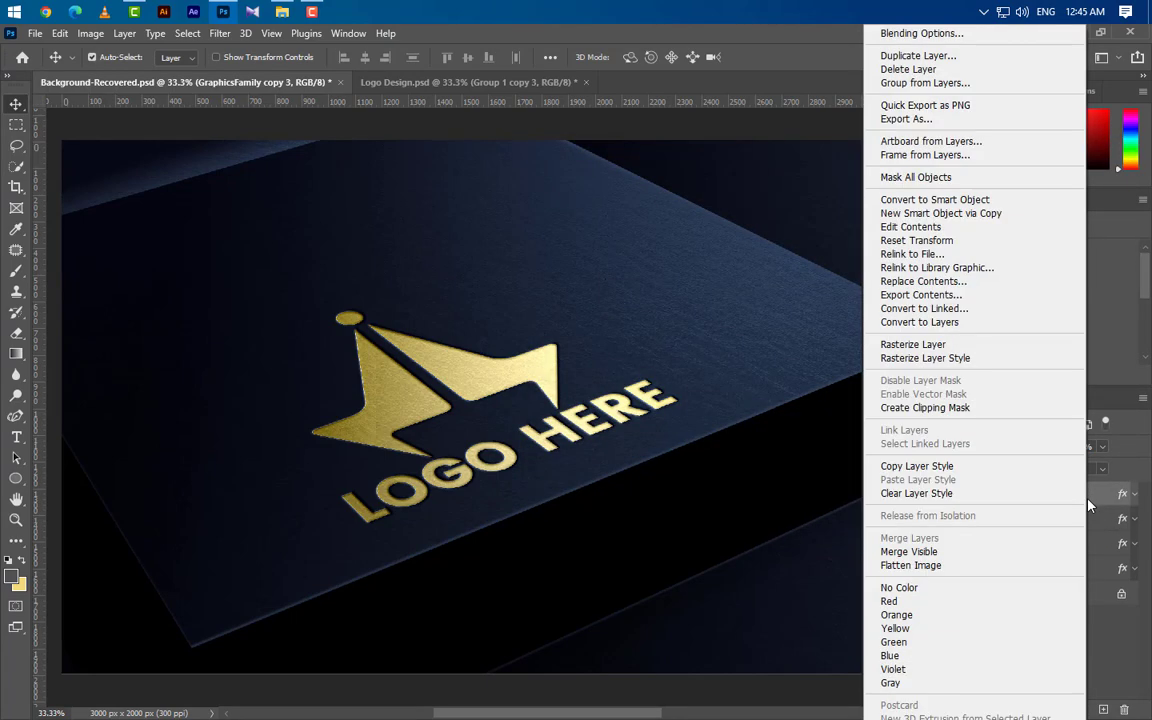
{"action": "left_click", "coordinate": [918, 56]}
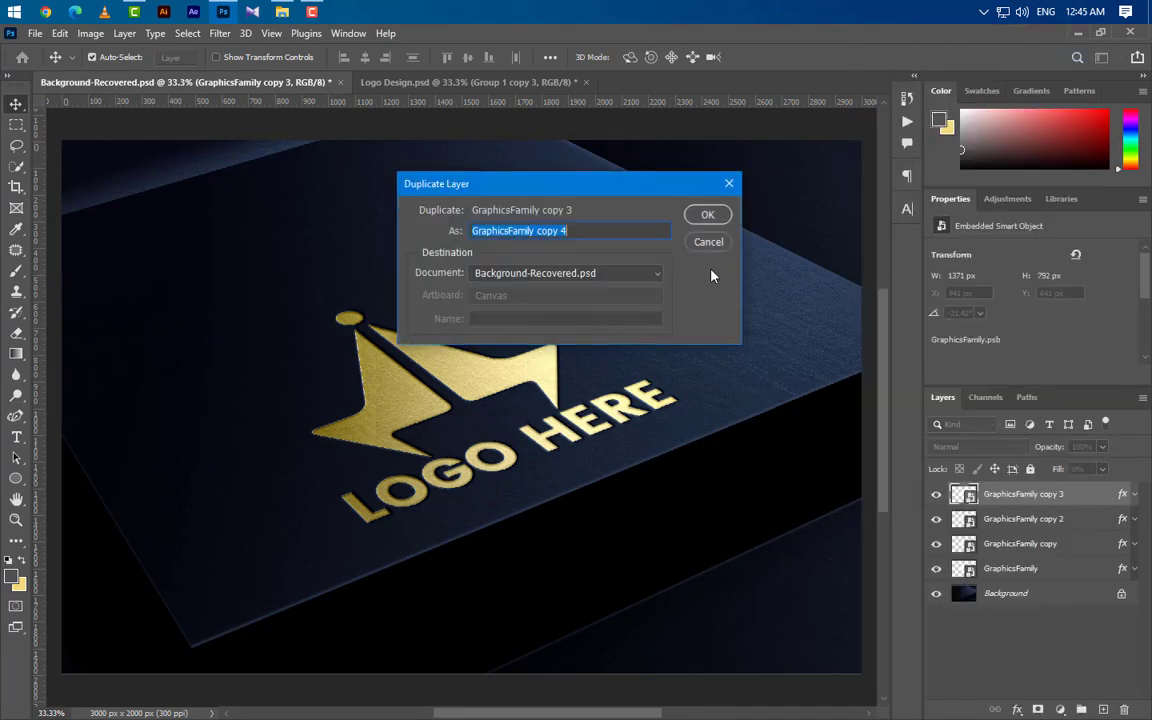
{"action": "left_click", "coordinate": [697, 214]}
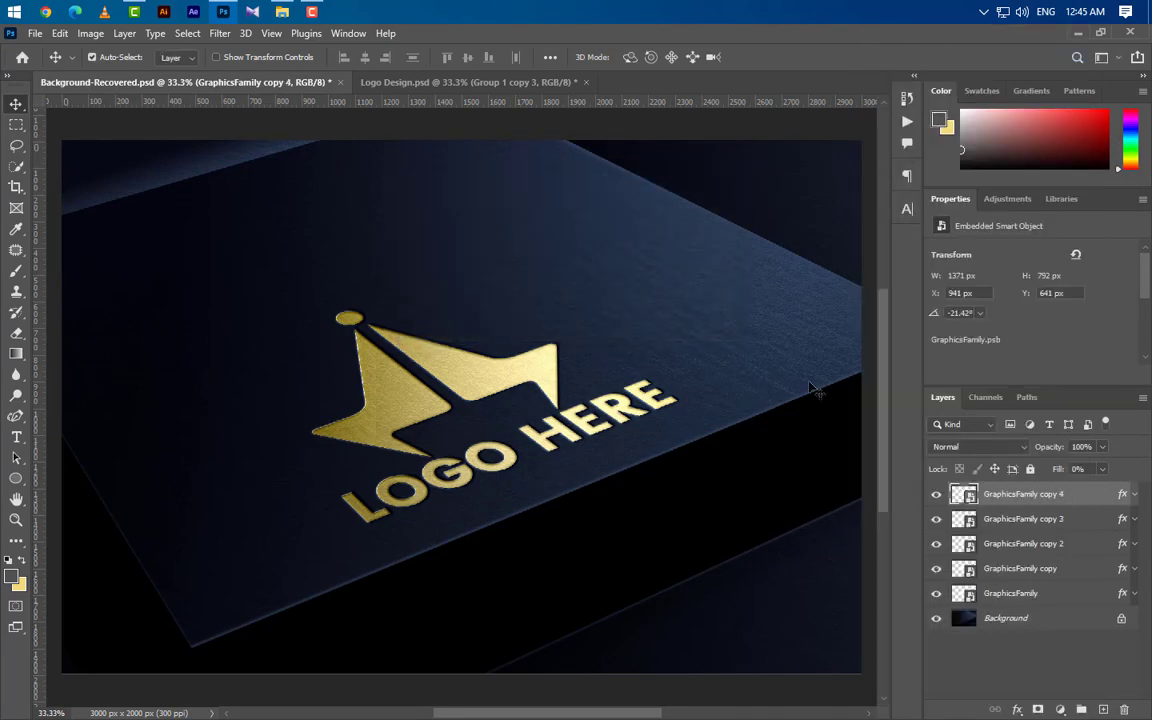
- Edit the GraphicsFamily copy 4 bevel, setting angle to -70°, altitude to 26° and the gloss contour to the second preset in the second row
{"action": "left_click", "coordinate": [1135, 495]}
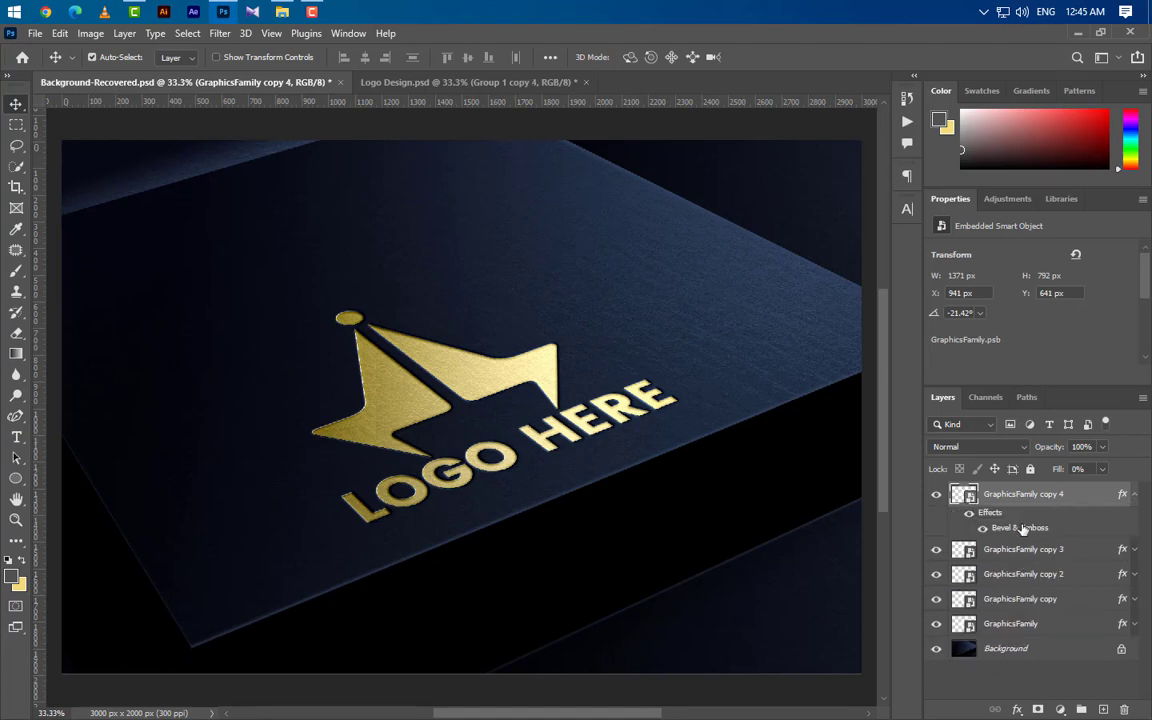
{"action": "double_click", "coordinate": [1022, 530]}
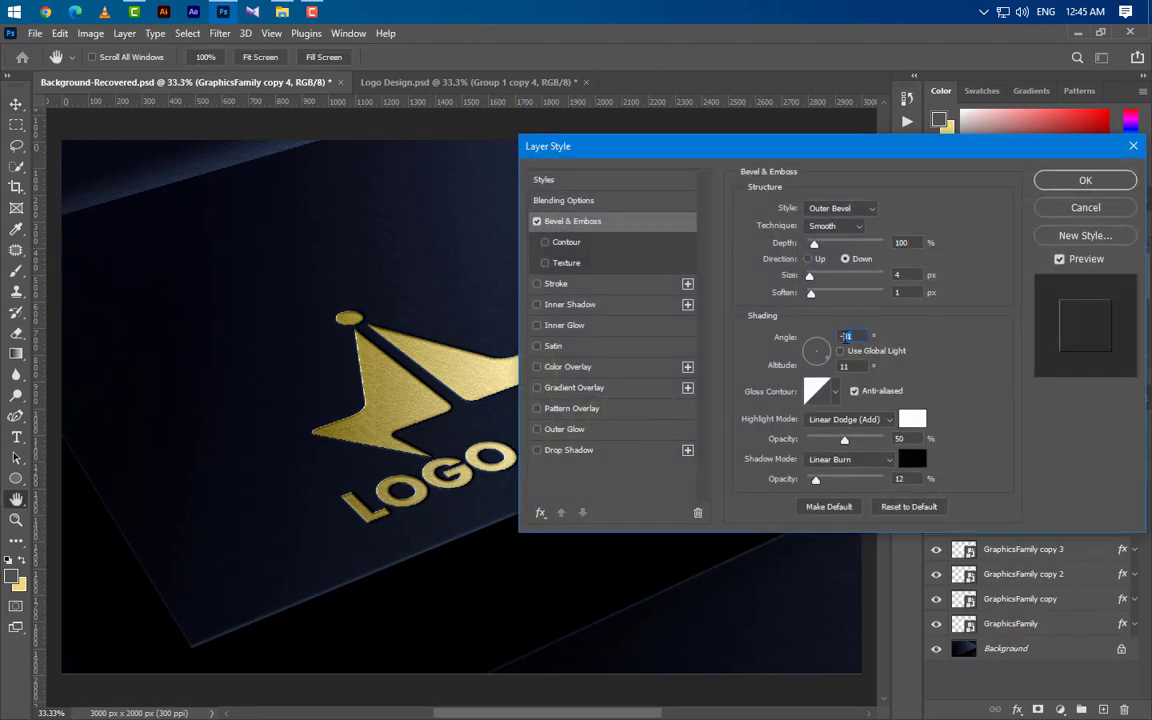
{"action": "type", "text": "-70"}
{"action": "key", "text": "Tab"}
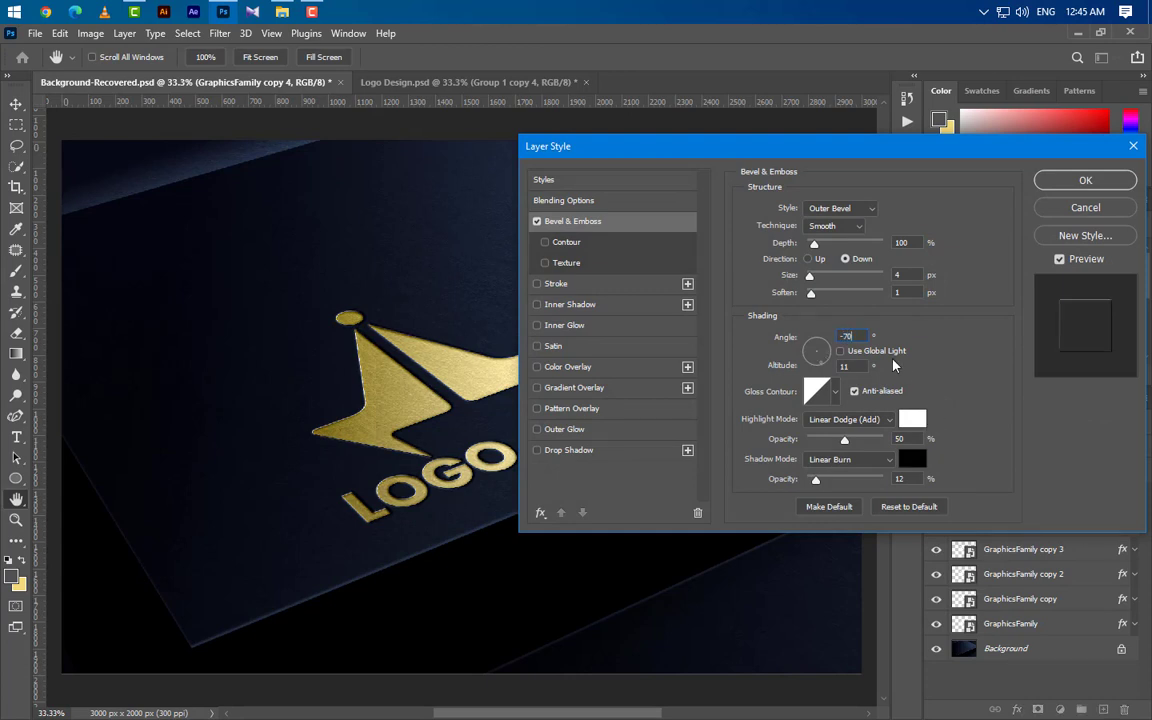
{"action": "type", "text": "26"}
{"action": "left_click", "coordinate": [836, 392]}
{"action": "left_click", "coordinate": [763, 453]}
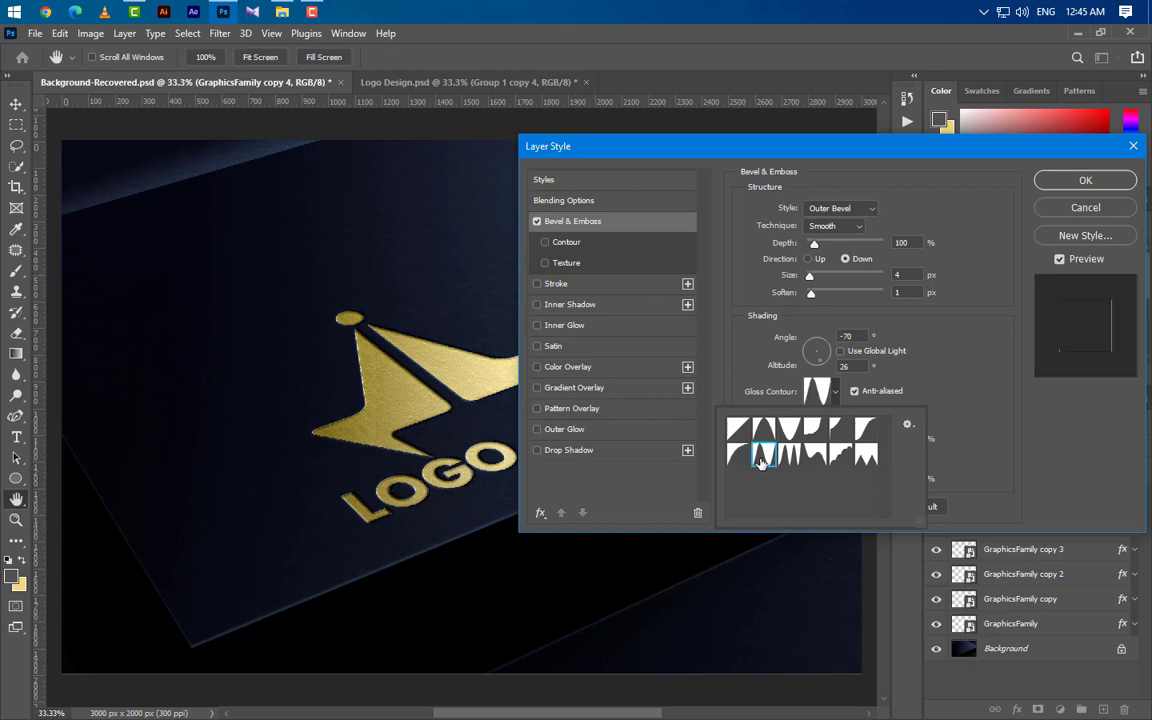
{"action": "left_click", "coordinate": [981, 400]}
- Set the bevel's highlight opacity to 20% and shadow opacity to 22%, and apply the layer style
{"action": "double_click", "coordinate": [899, 439]}
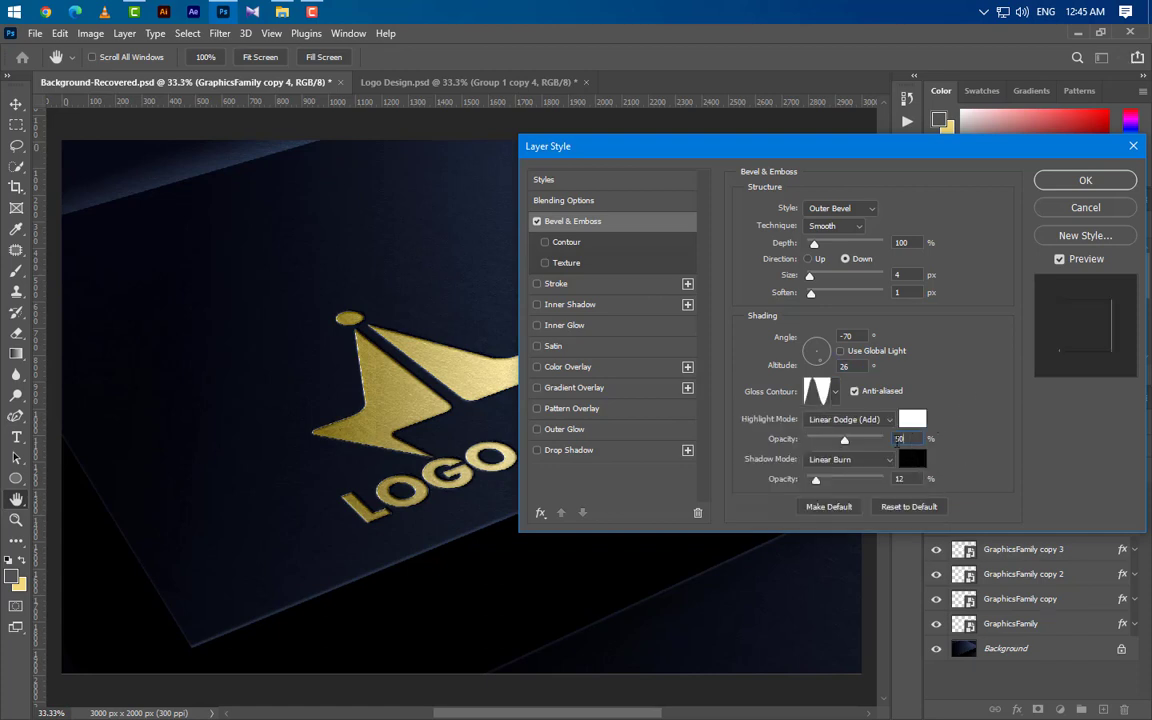
{"action": "type", "text": "20"}
{"action": "left_click_drag", "start_coordinate": [906, 478], "coordinate": [878, 478]}
{"action": "type", "text": "22"}
{"action": "left_click", "coordinate": [1085, 180]}
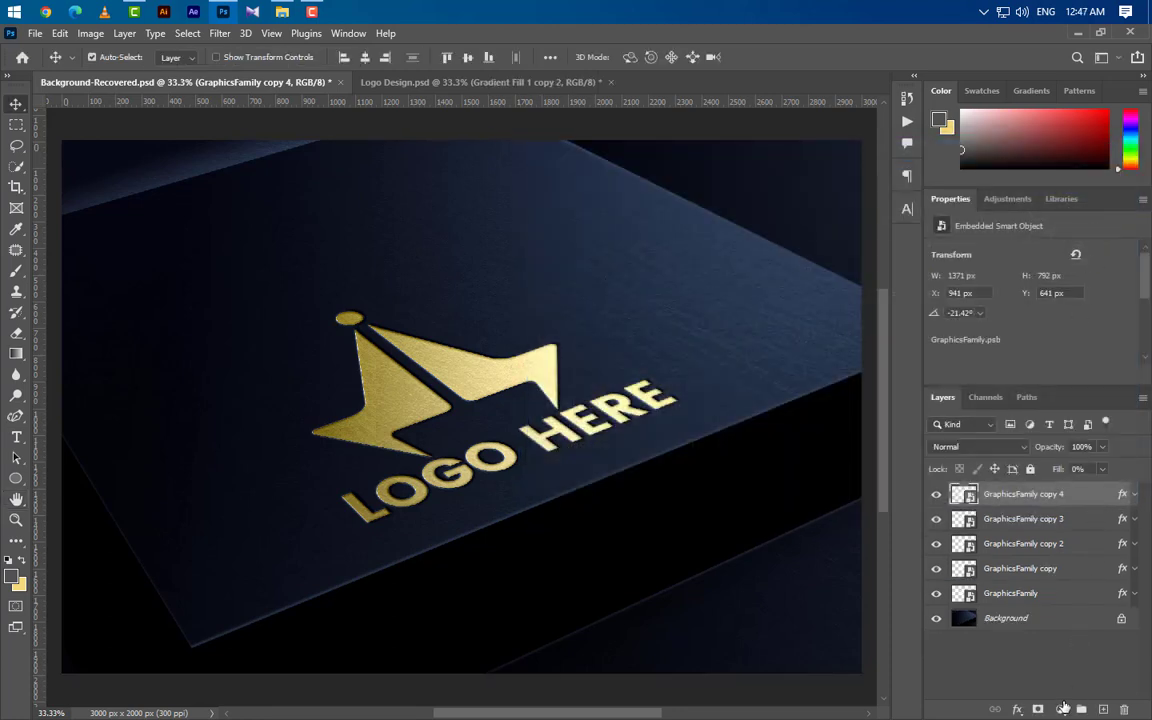
- Add a gradient fill layer above the logo copies and set its starting color stop to black (000000)
{"action": "left_click", "coordinate": [1062, 708]}
{"action": "left_click", "coordinate": [1075, 442]}
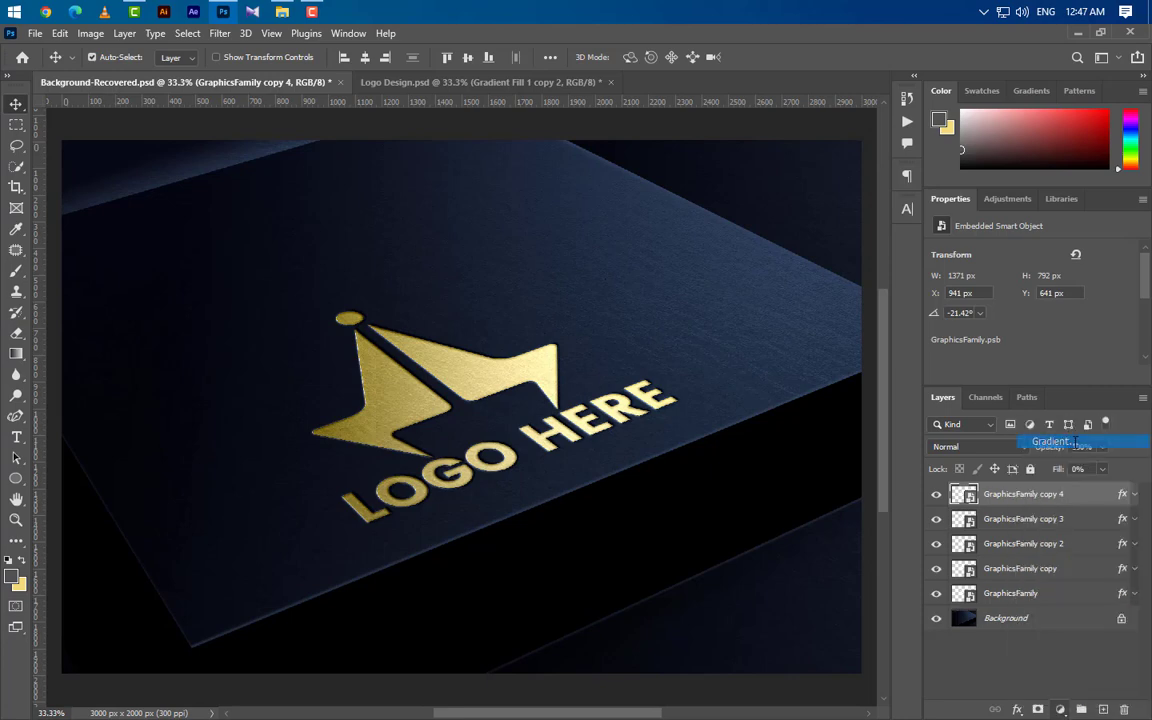
{"action": "left_click", "coordinate": [938, 207]}
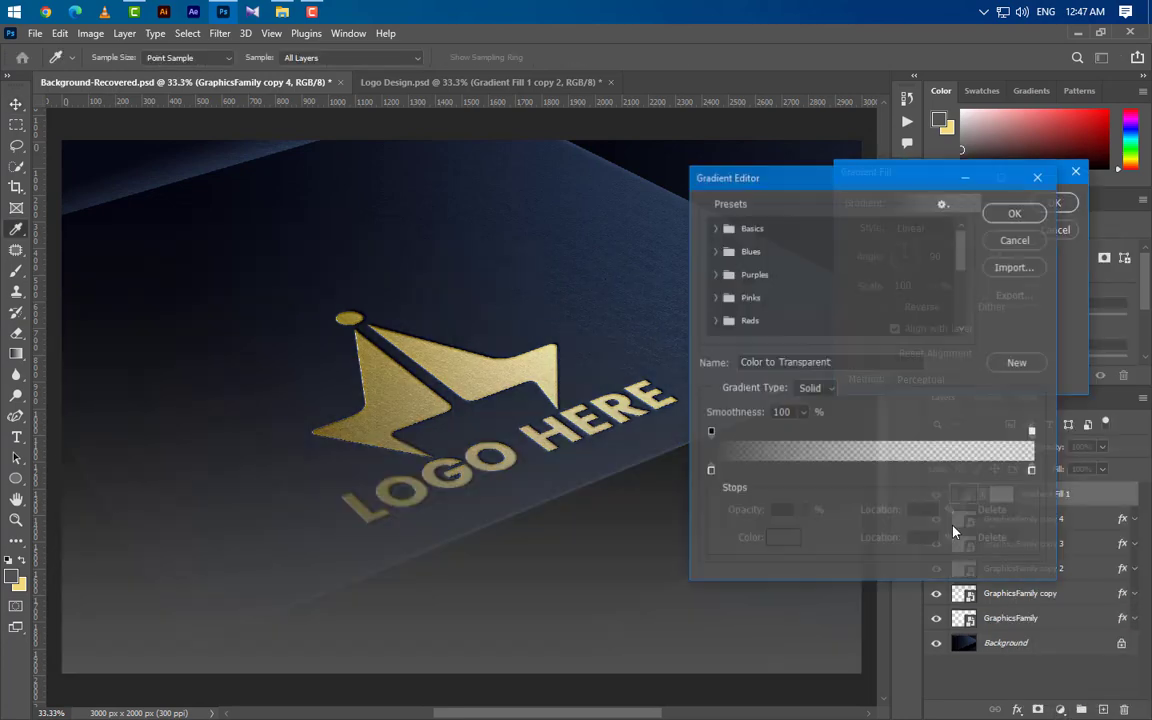
{"action": "left_click", "coordinate": [710, 470]}
{"action": "left_click", "coordinate": [783, 538]}
{"action": "type", "text": "000000"}
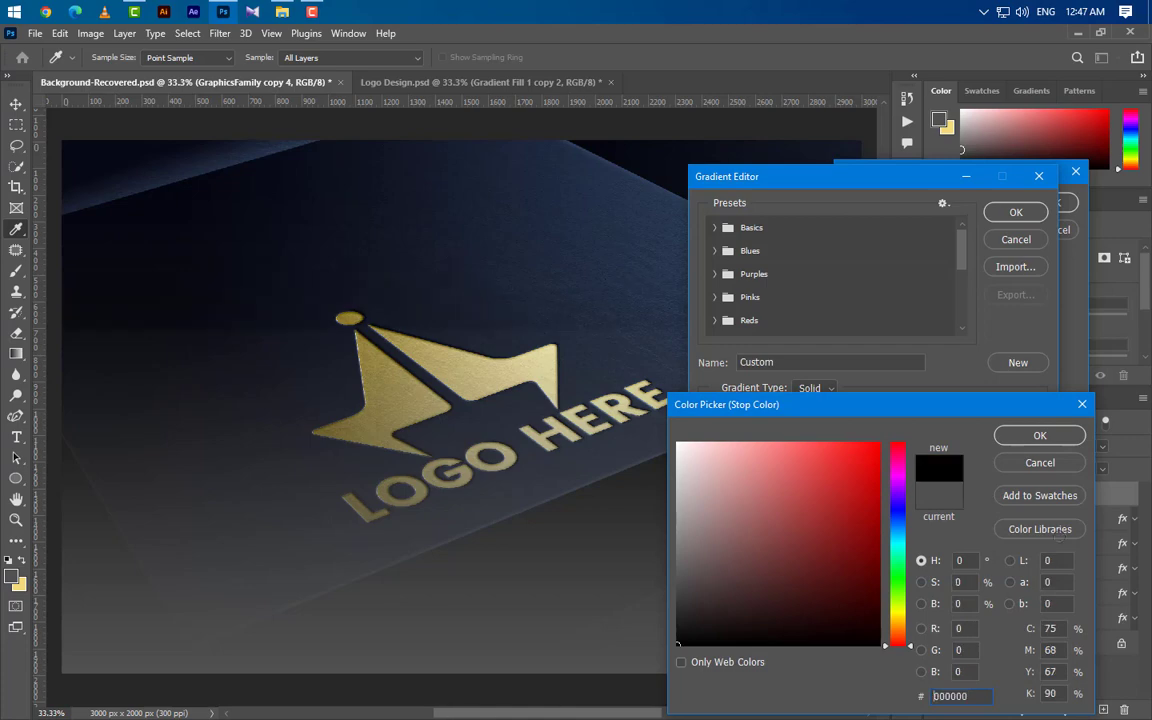
{"action": "left_click", "coordinate": [1007, 438]}
{"action": "key", "text": "Return"}
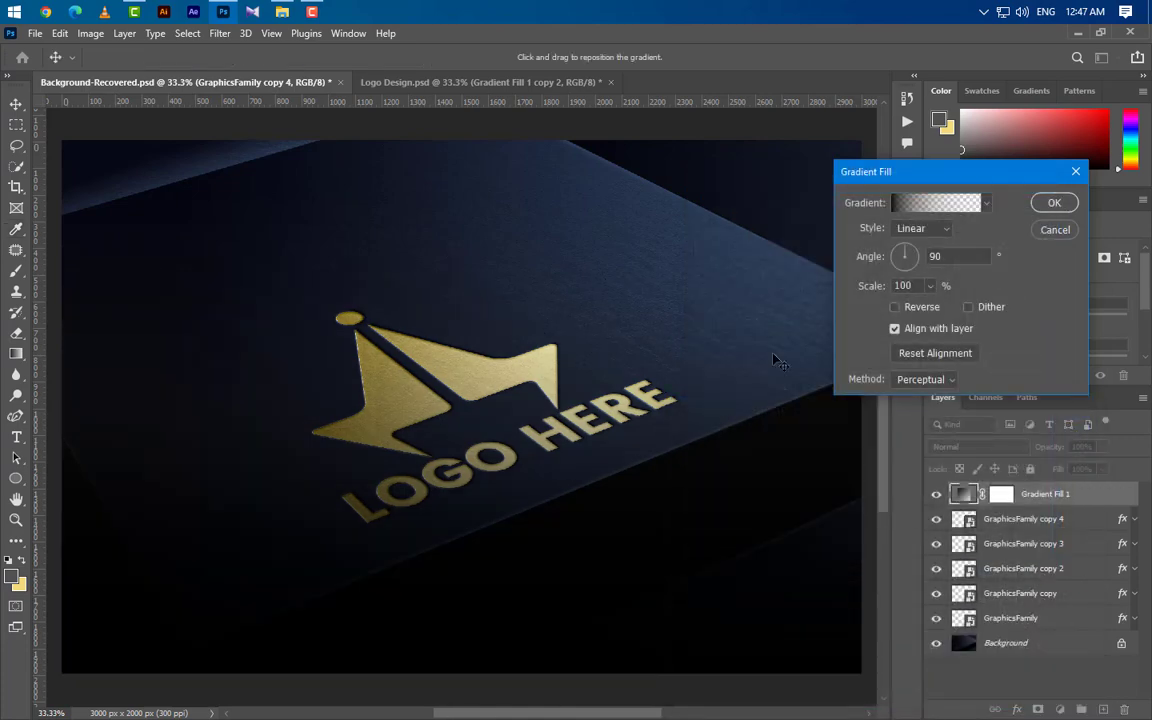
- Set the gradient's starting opacity stop to 82% and its ending color stop to white (ffffff)
{"action": "left_click", "coordinate": [950, 205]}
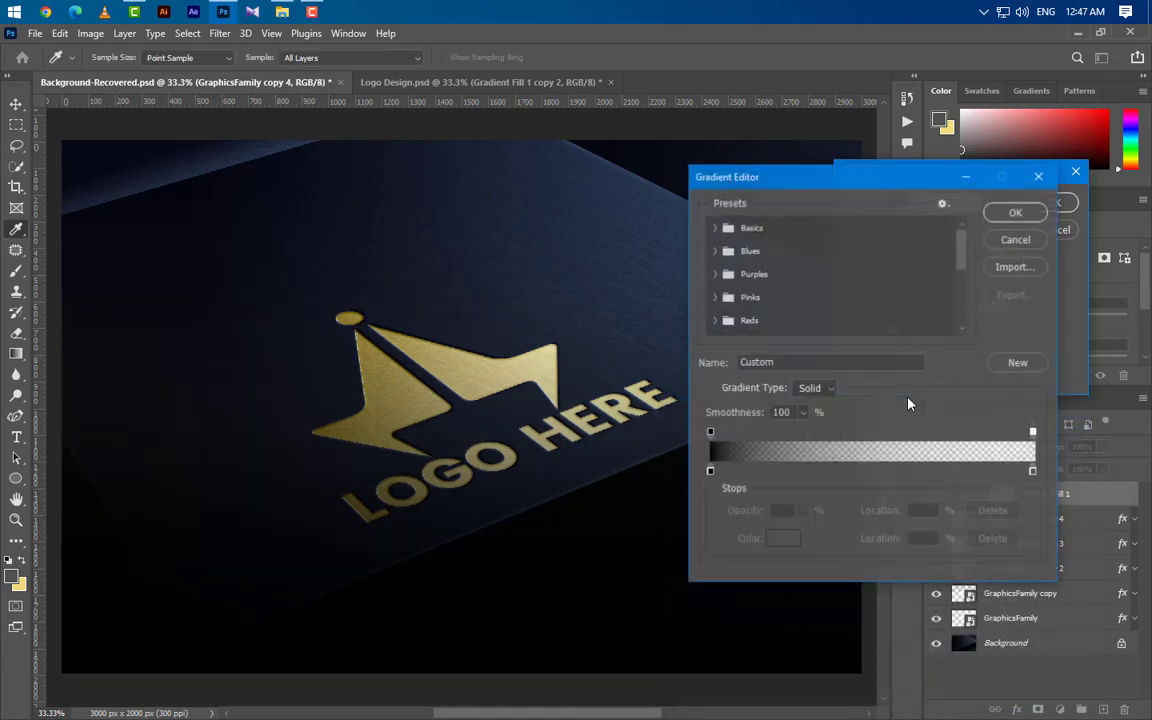
{"action": "left_click", "coordinate": [711, 432]}
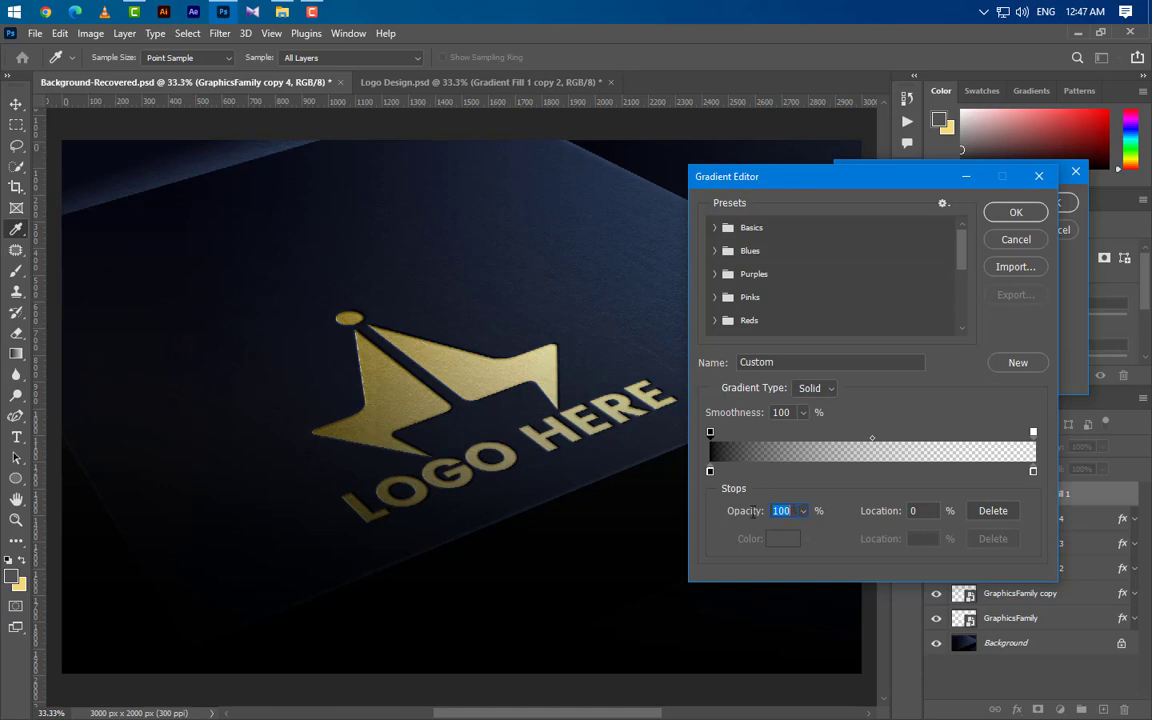
{"action": "type", "text": "82"}
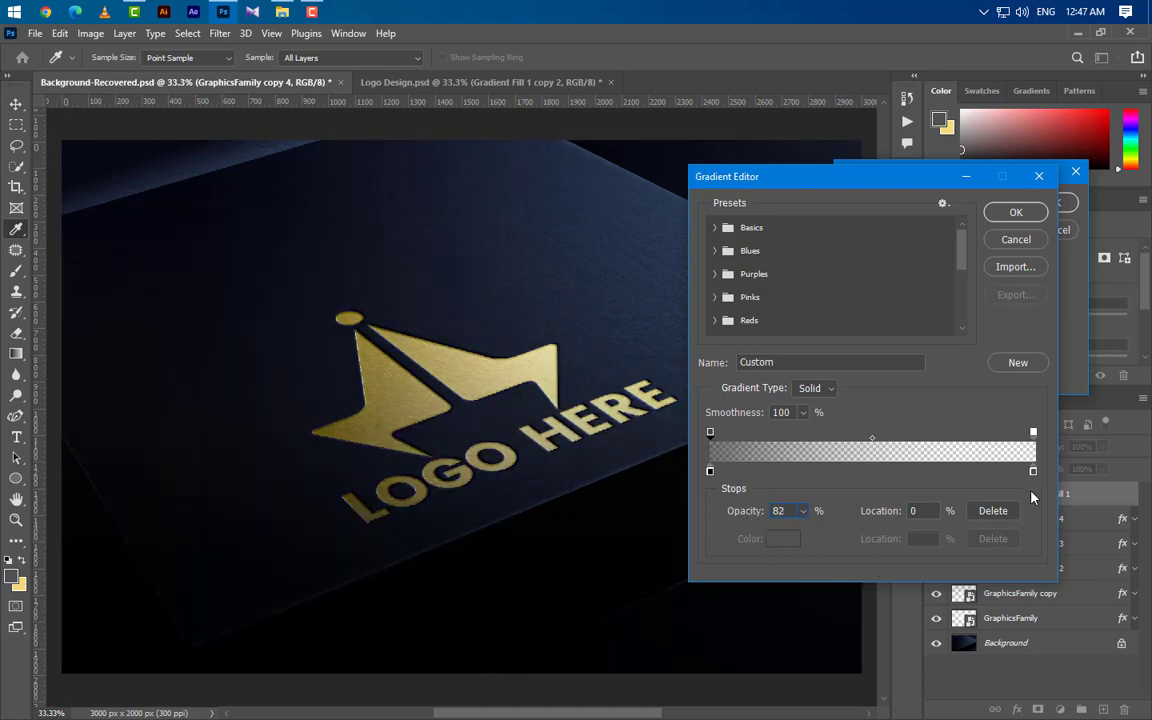
{"action": "left_click", "coordinate": [1033, 471]}
{"action": "left_click", "coordinate": [783, 538]}
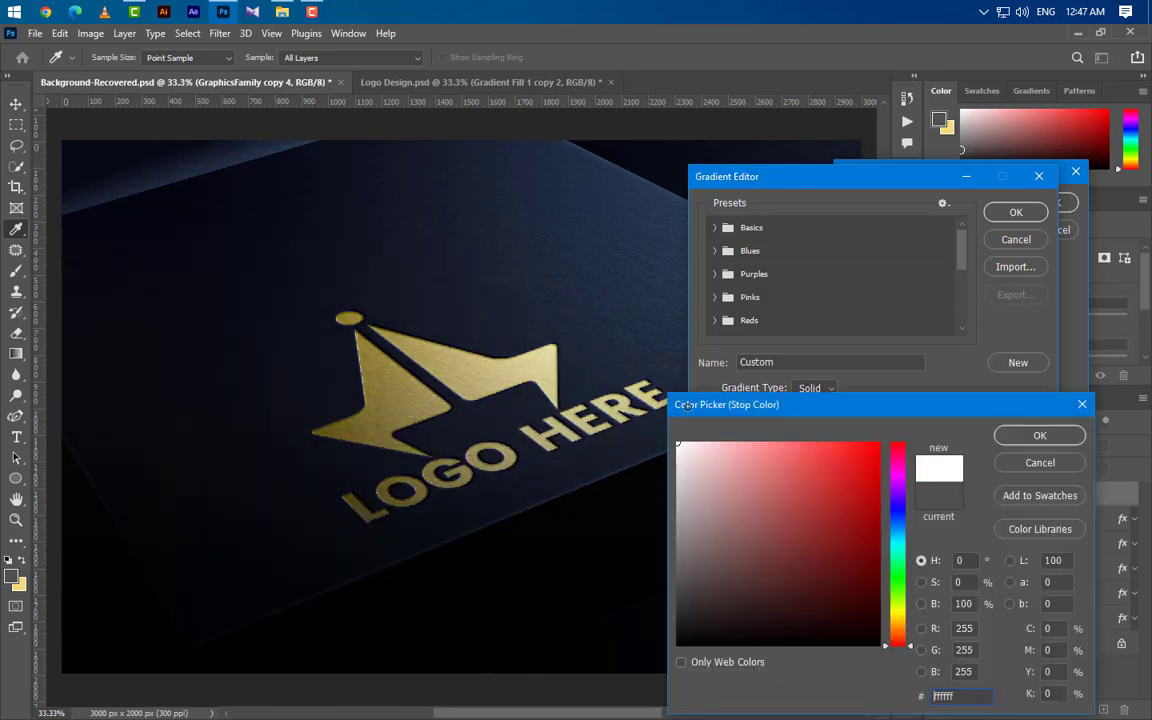
{"action": "left_click", "coordinate": [1030, 435]}
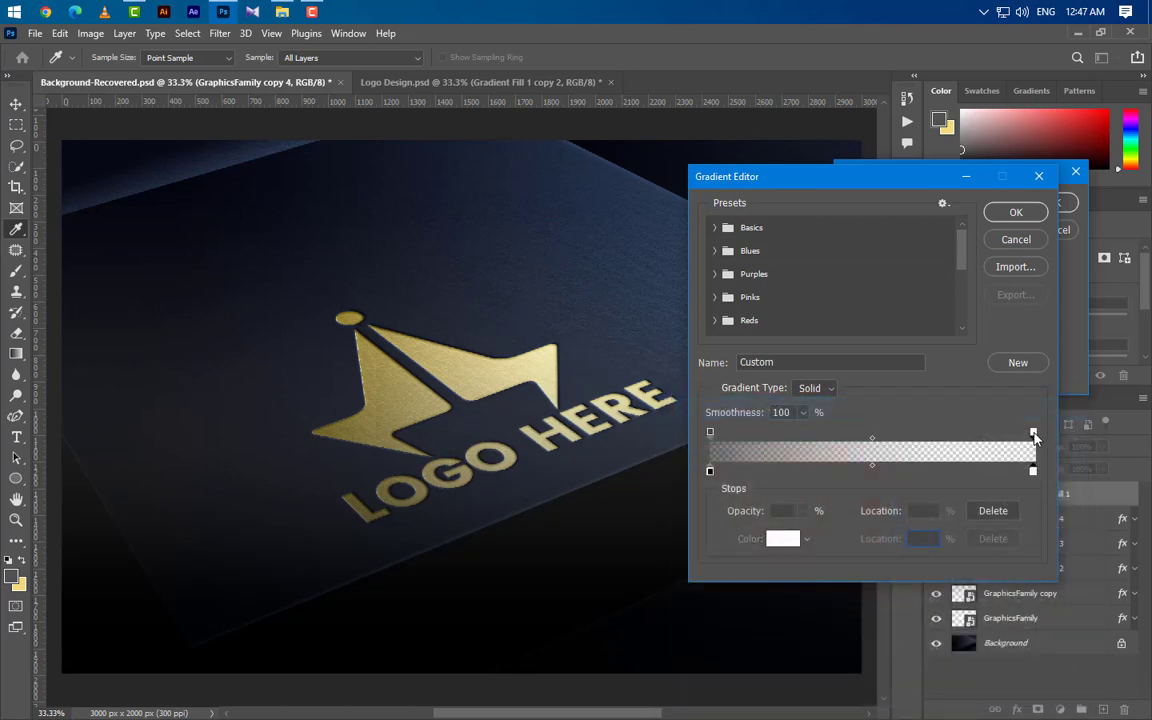
- Raise the gradient's ending opacity stop to 100%, set the white color stop's location to 85%, and accept the gradient
{"action": "left_click", "coordinate": [1033, 434]}
{"action": "left_click", "coordinate": [802, 511]}
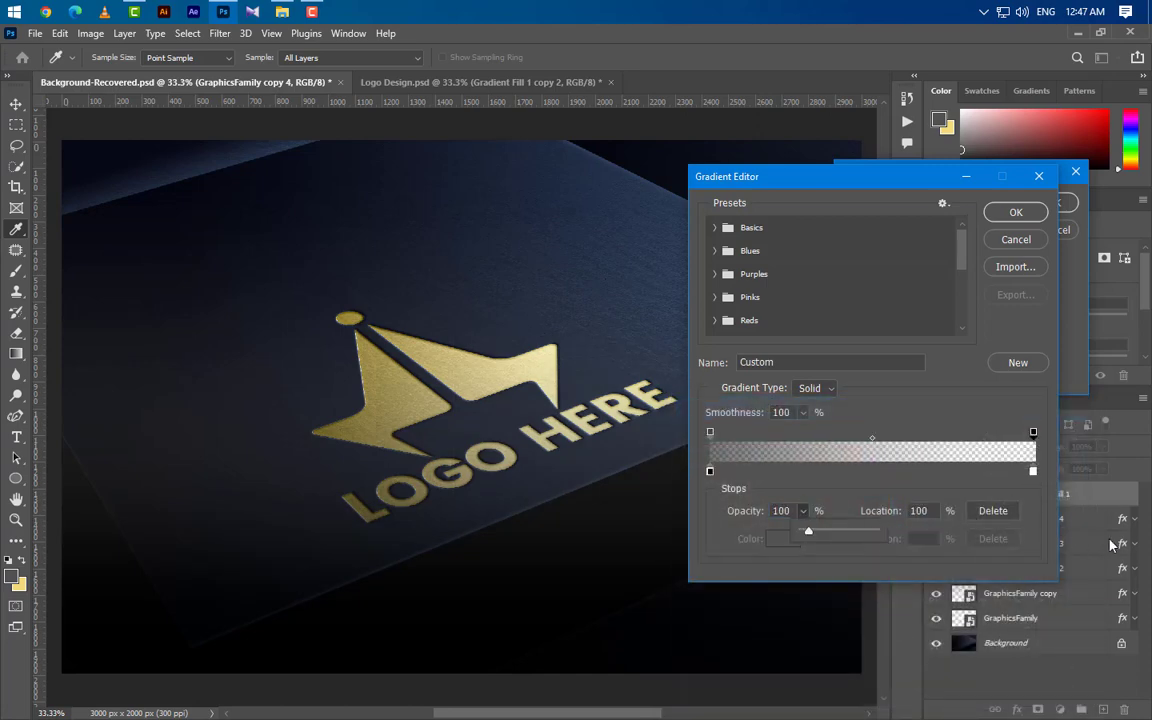
{"action": "left_click_drag", "start_coordinate": [805, 531], "coordinate": [875, 531]}
{"action": "left_click", "coordinate": [1033, 472]}
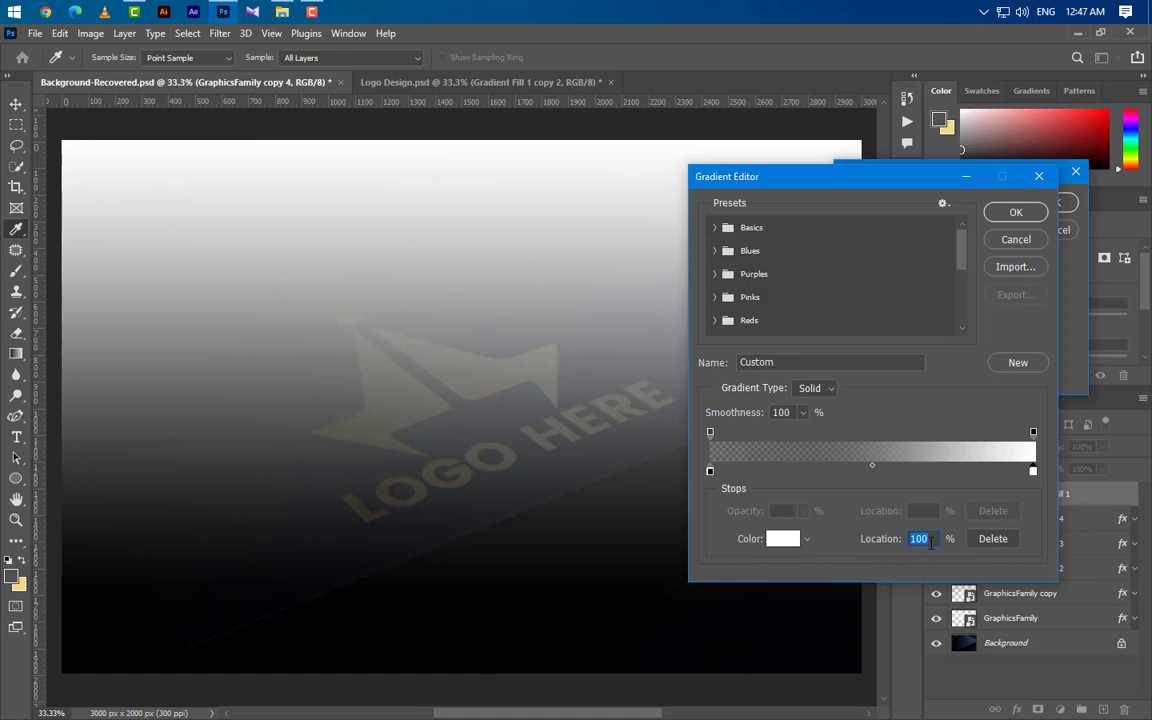
{"action": "type", "text": "85"}
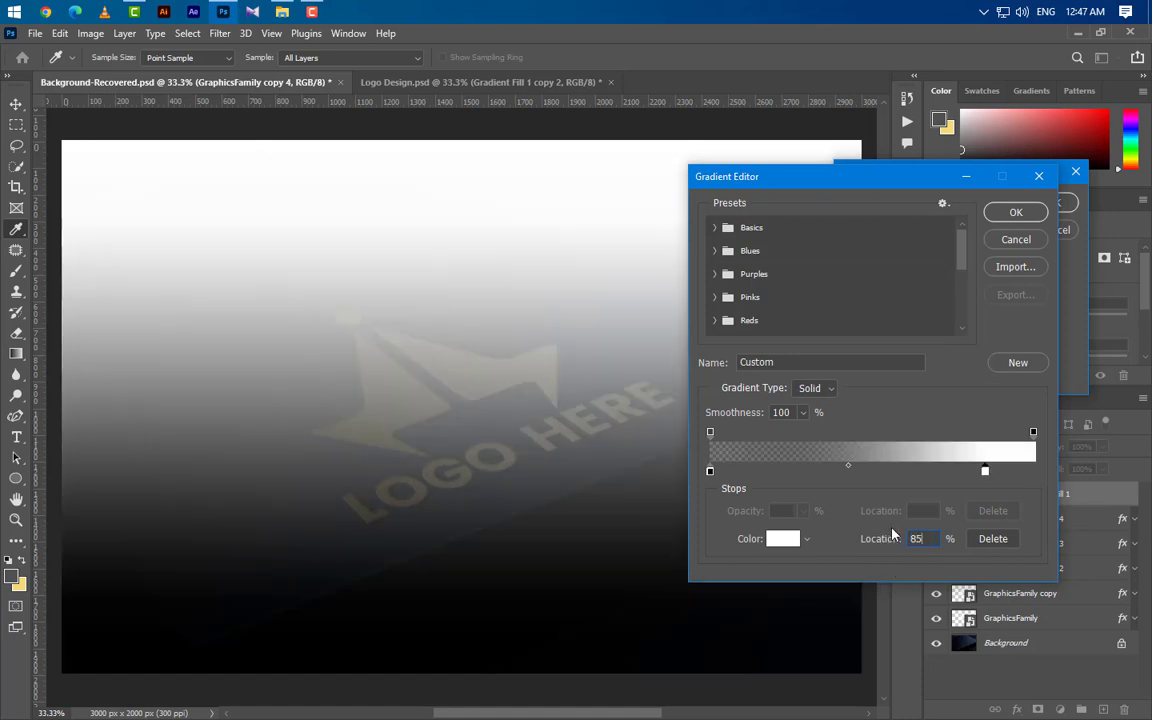
{"action": "left_click", "coordinate": [1017, 213]}
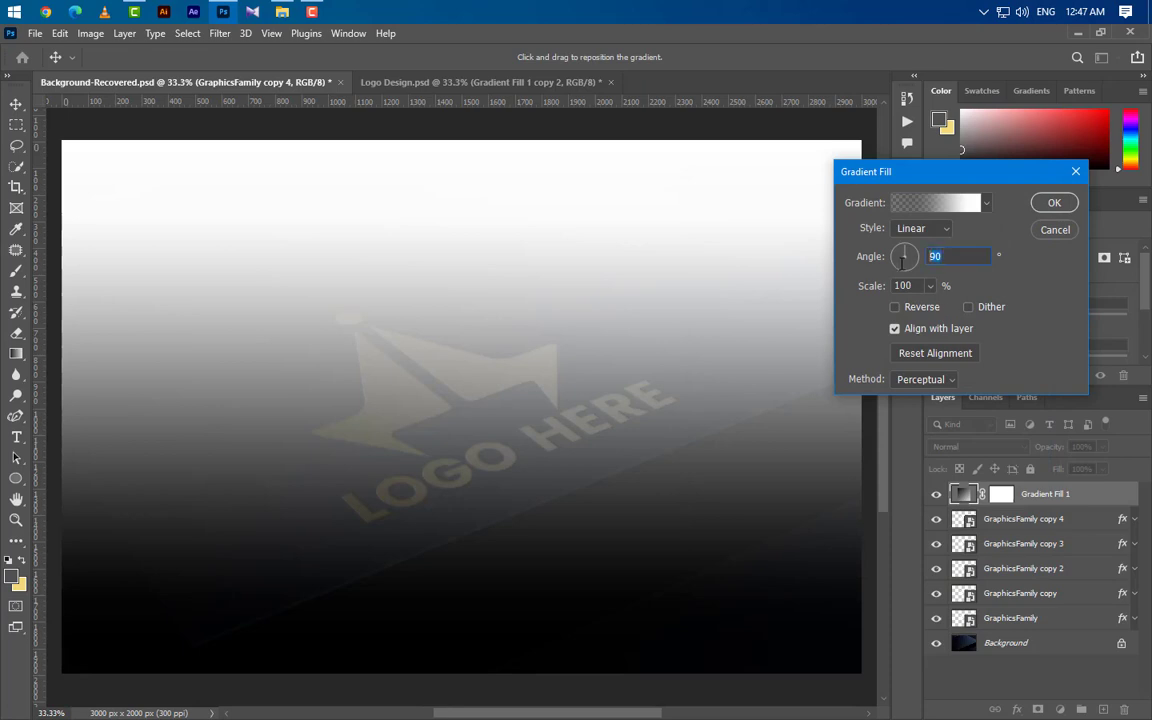
- Set the gradient fill's scale to 150% and apply it
{"action": "key", "text": "Tab"}
{"action": "type", "text": "150"}
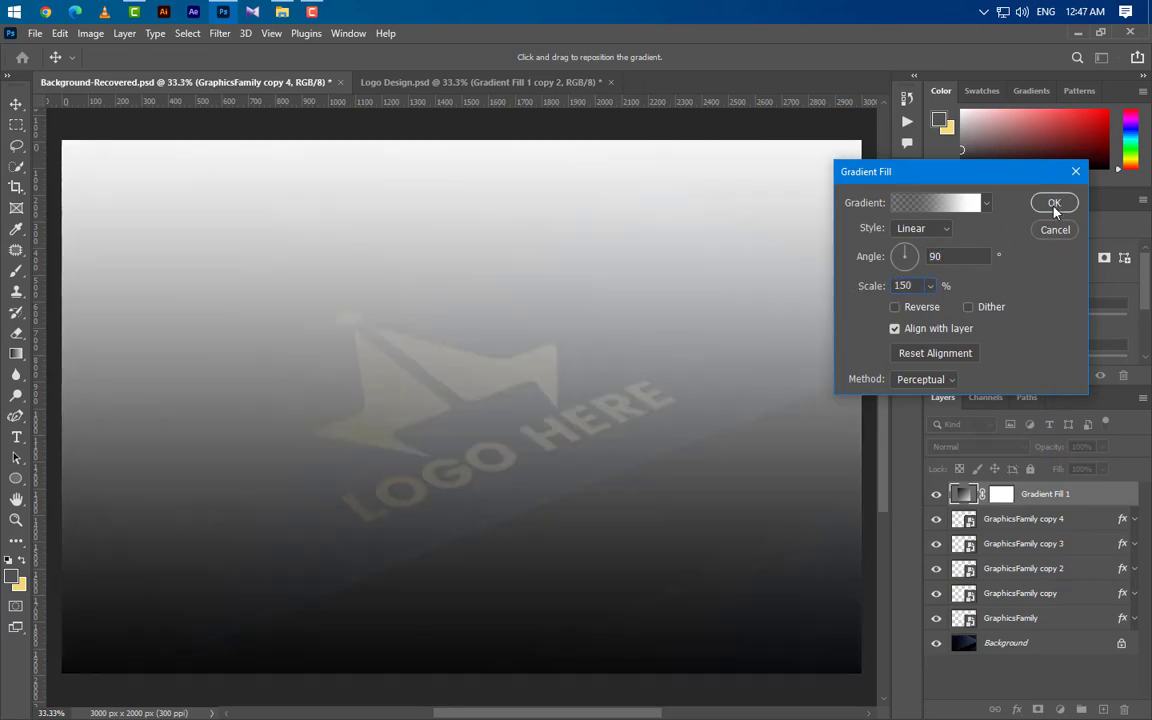
{"action": "left_click", "coordinate": [1054, 205]}
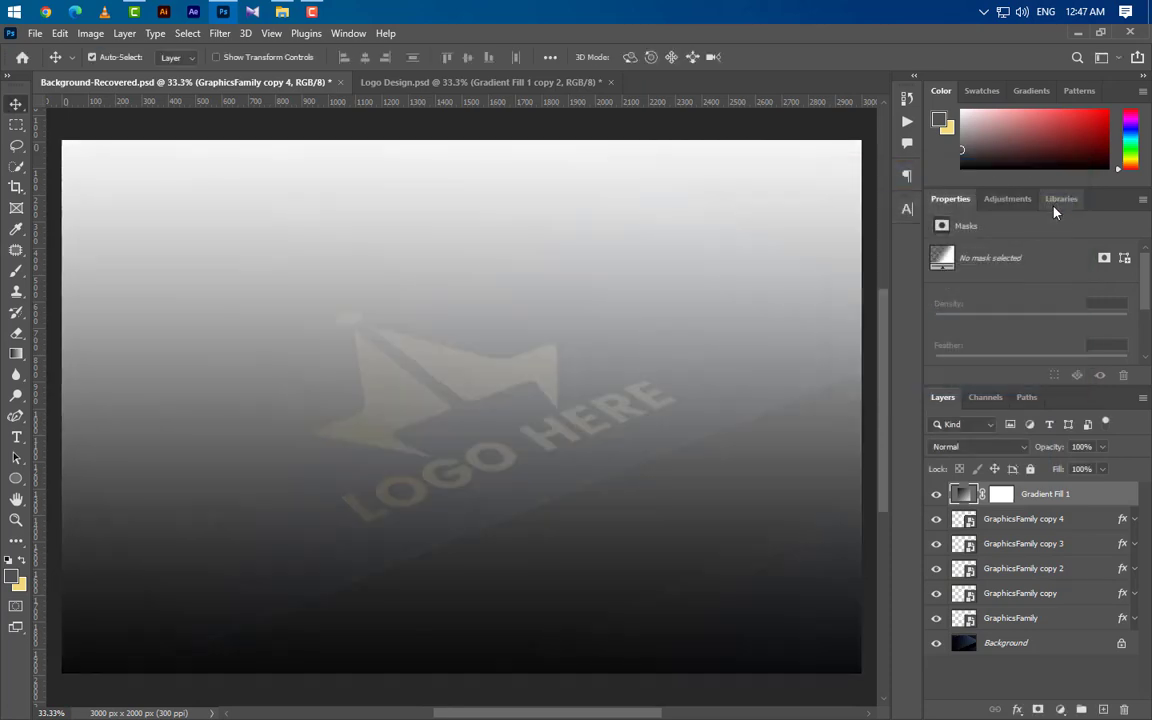
- Set the Gradient Fill 1 layer to Soft Light blending at 50% opacity
{"action": "left_click", "coordinate": [990, 446]}
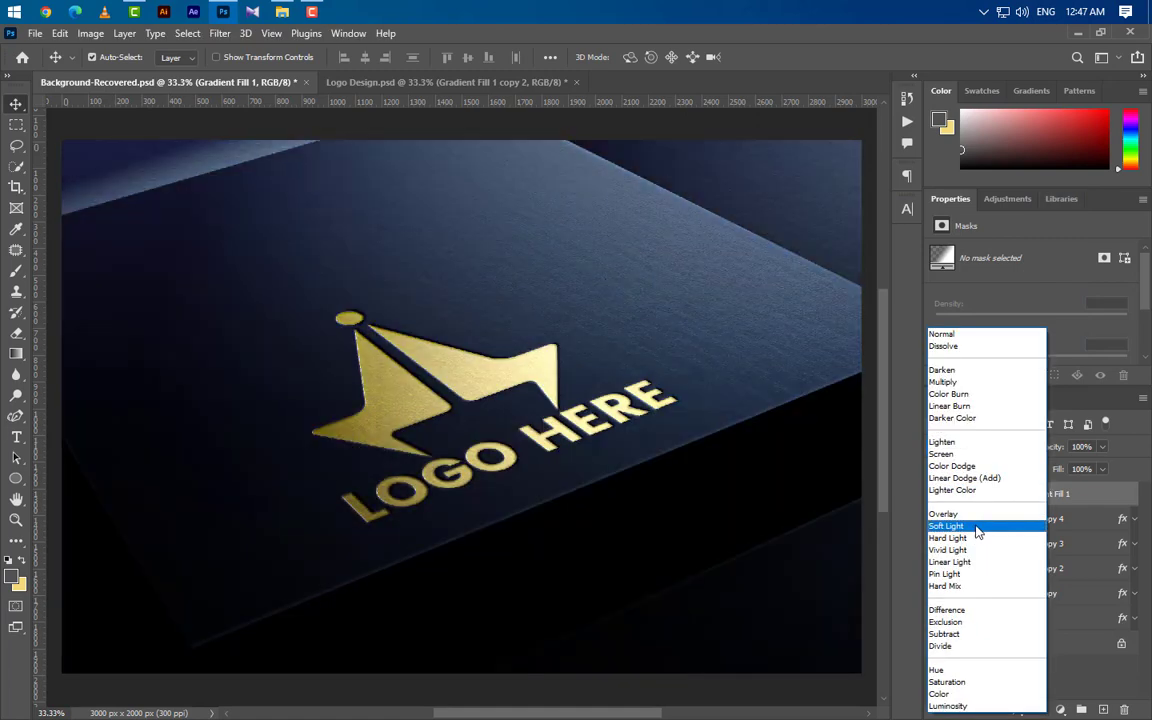
{"action": "left_click", "coordinate": [975, 526]}
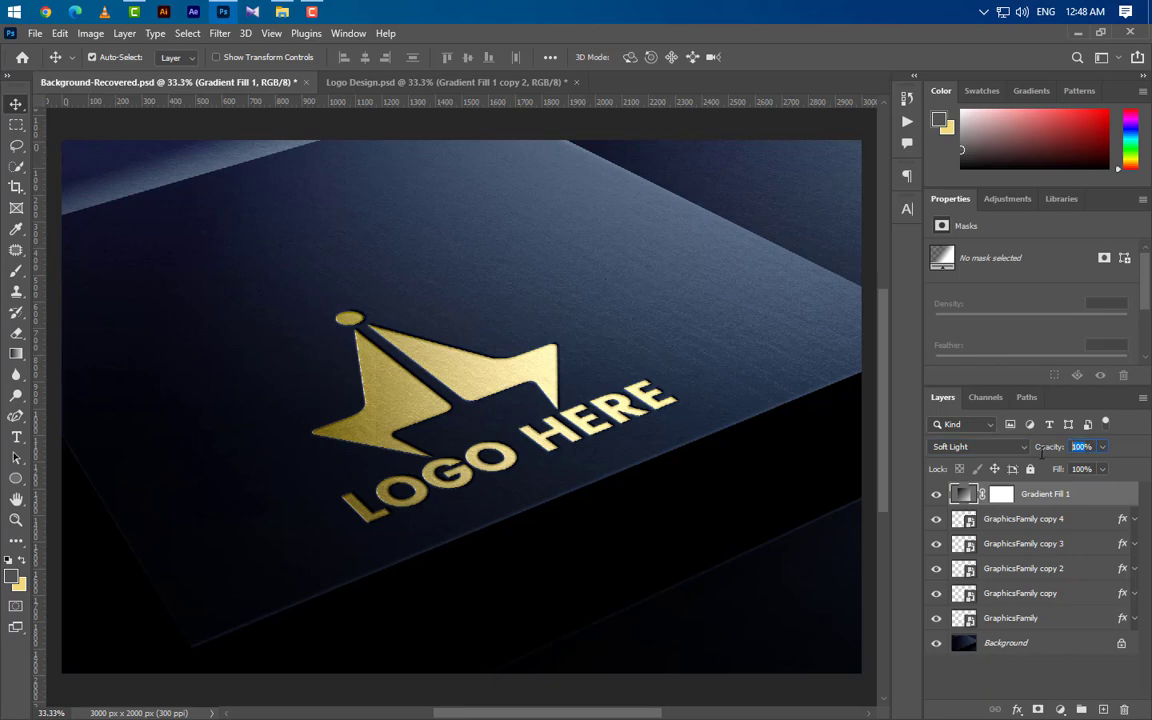
{"action": "type", "text": "50"}
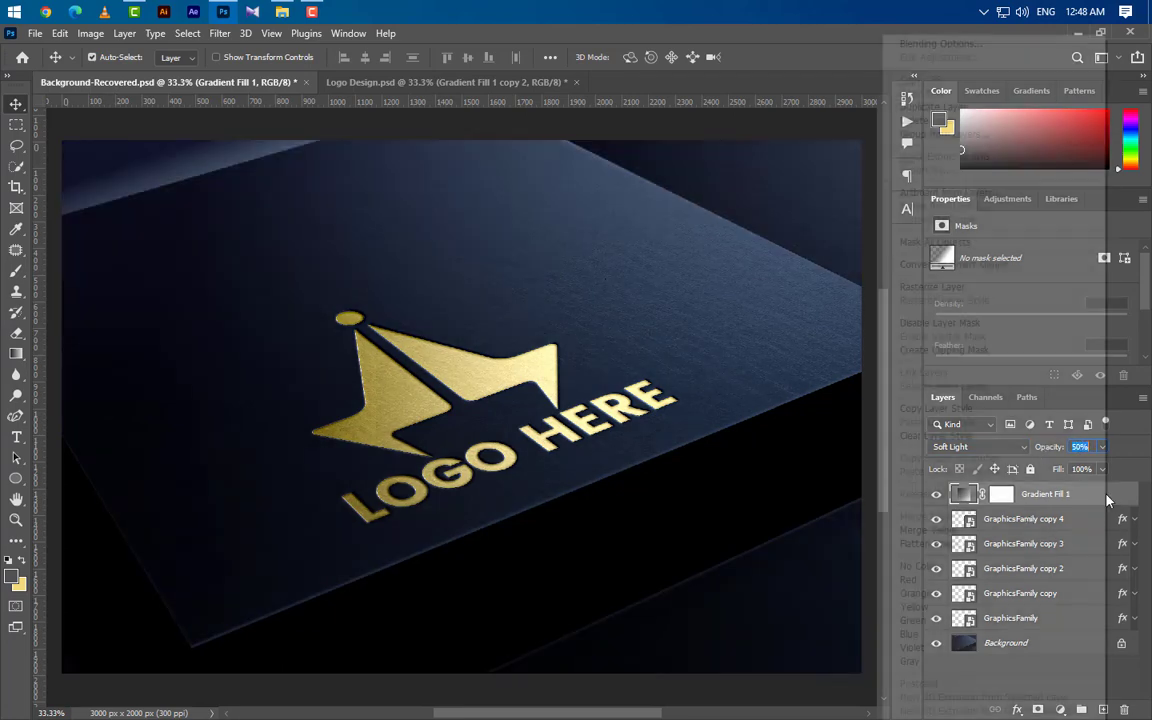
- Duplicate the Gradient Fill 1 layer within the same document
{"action": "right_click", "coordinate": [1108, 506]}
{"action": "left_click", "coordinate": [945, 106]}
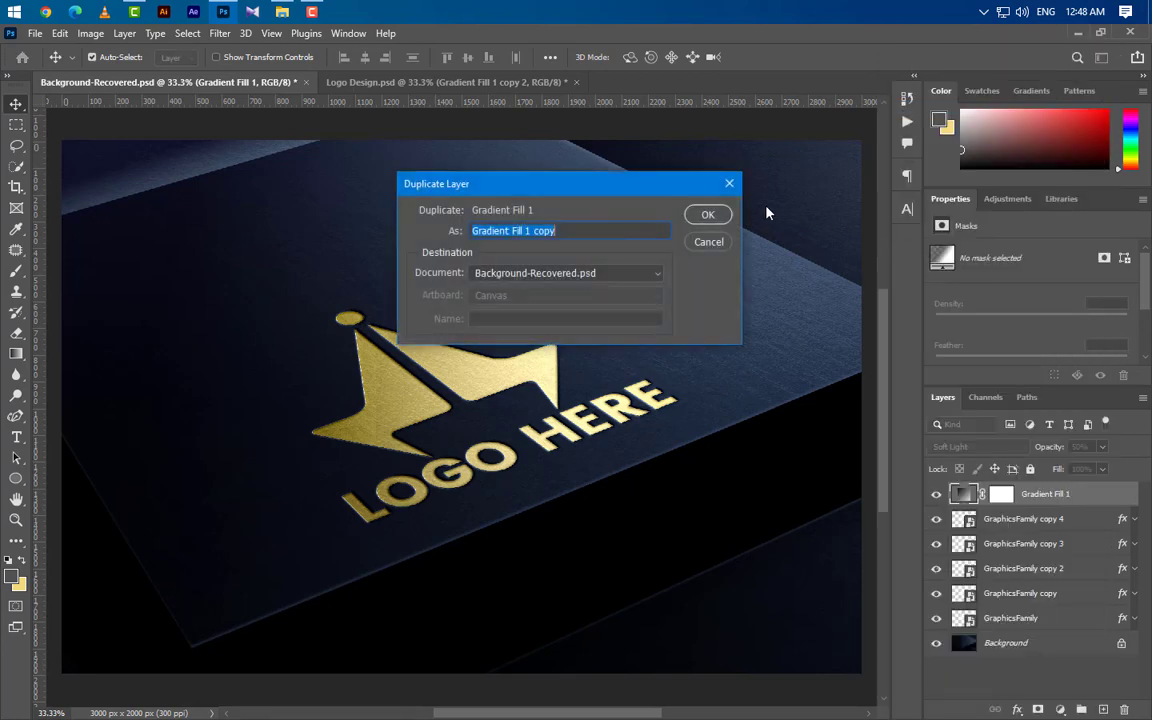
{"action": "left_click", "coordinate": [640, 192]}
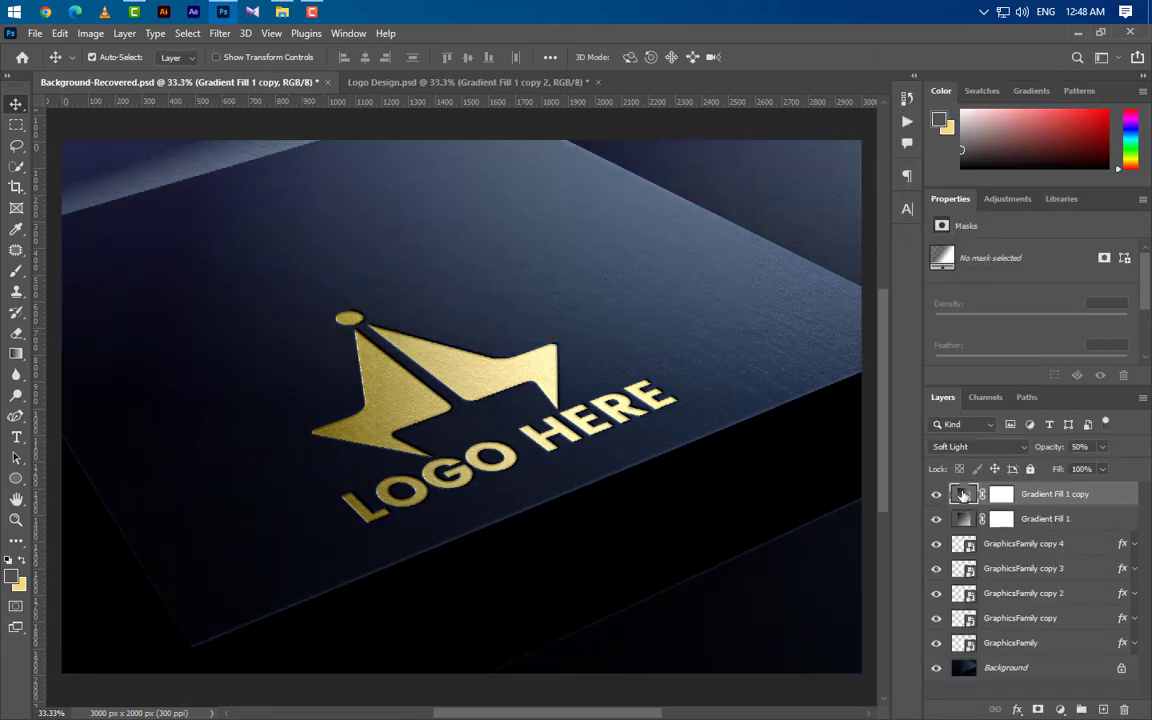
- Reverse the duplicated gradient with a 160° angle and 120% scale, and set its layer opacity to 35%
{"action": "double_click", "coordinate": [962, 494]}
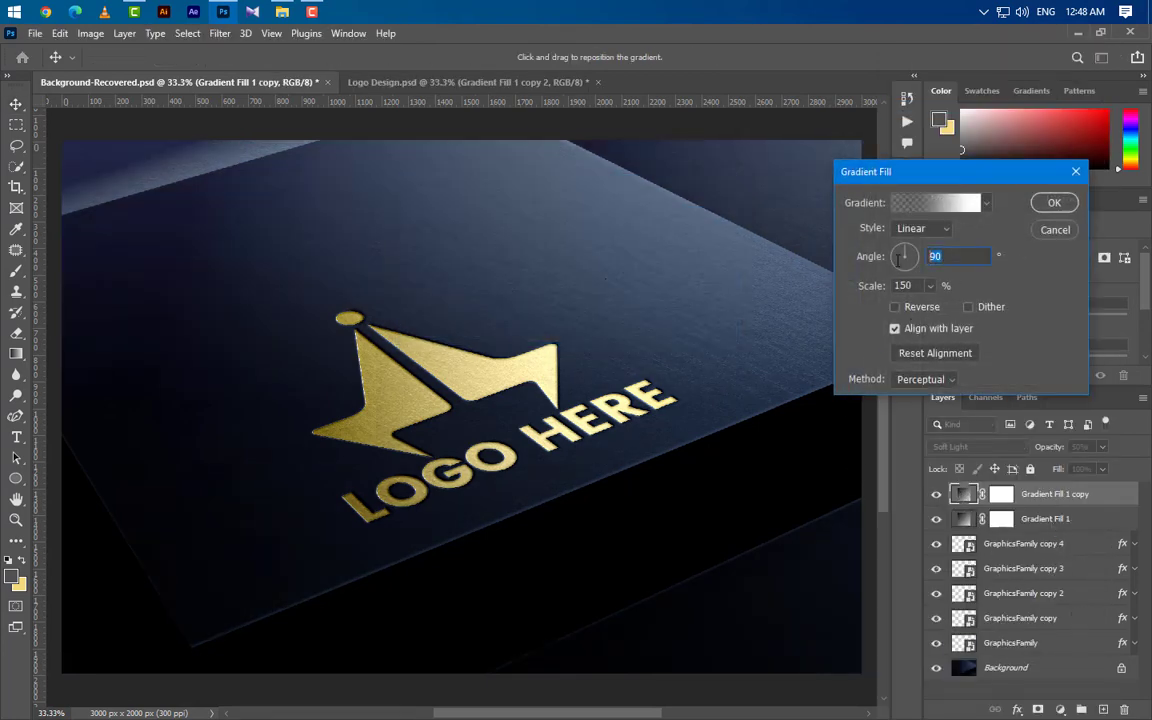
{"action": "type", "text": "160"}
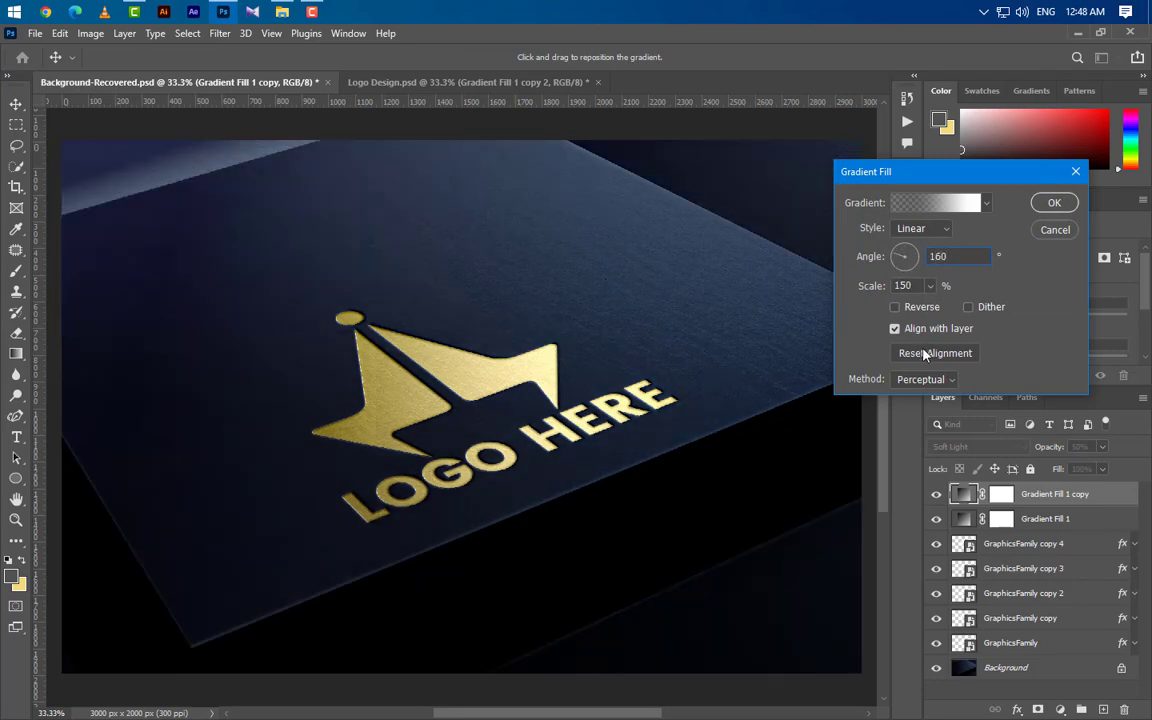
{"action": "double_click", "coordinate": [916, 285]}
{"action": "type", "text": "120"}
{"action": "left_click", "coordinate": [896, 308]}
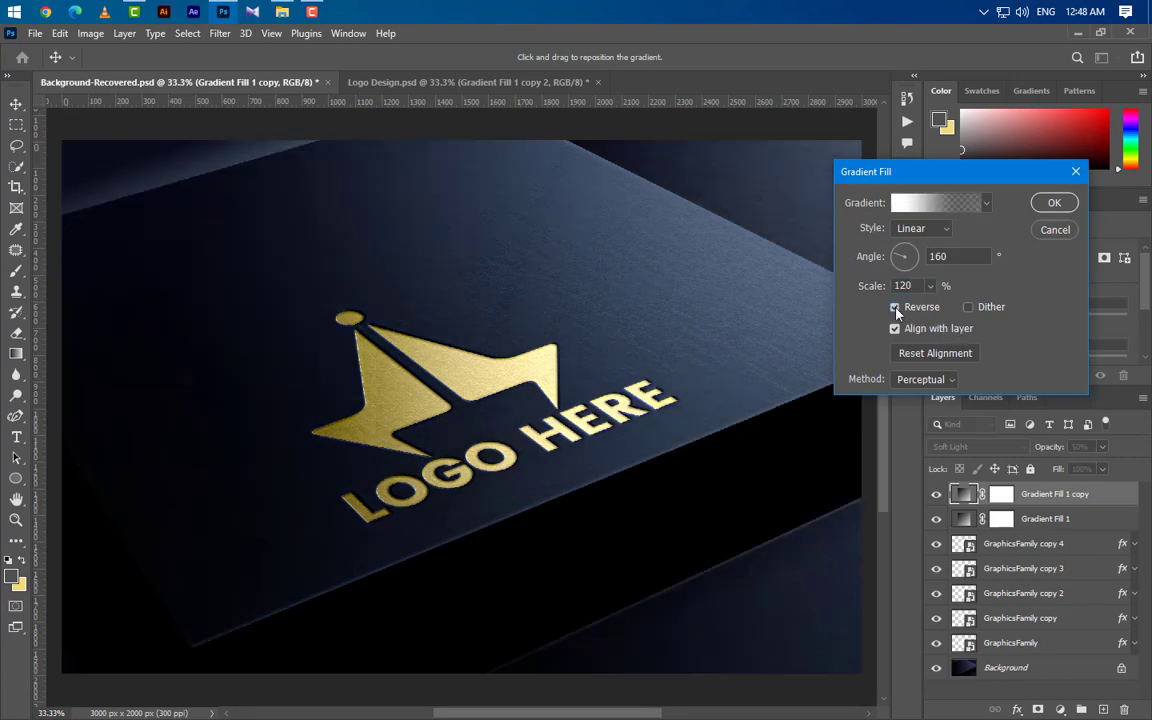
{"action": "left_click", "coordinate": [1055, 203]}
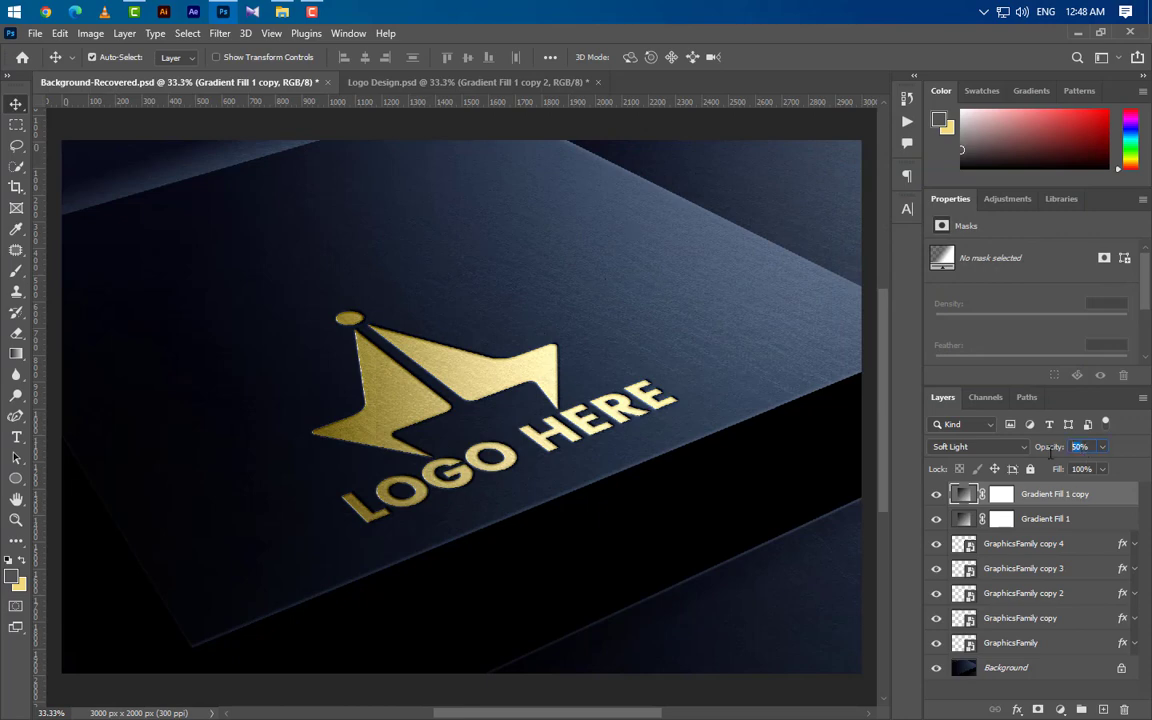
{"action": "type", "text": "35"}
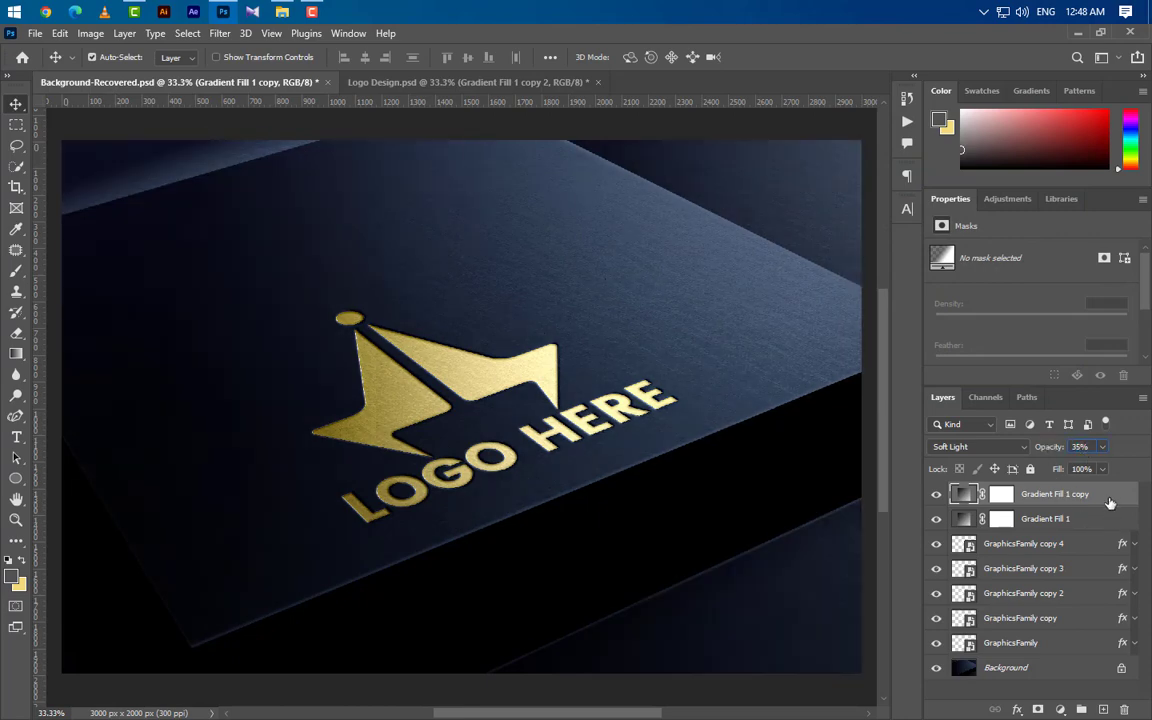
- Duplicate the Gradient Fill 1 copy layer and set the new duplicate's opacity to 20%
{"action": "right_click", "coordinate": [1110, 502]}
{"action": "left_click", "coordinate": [880, 108]}
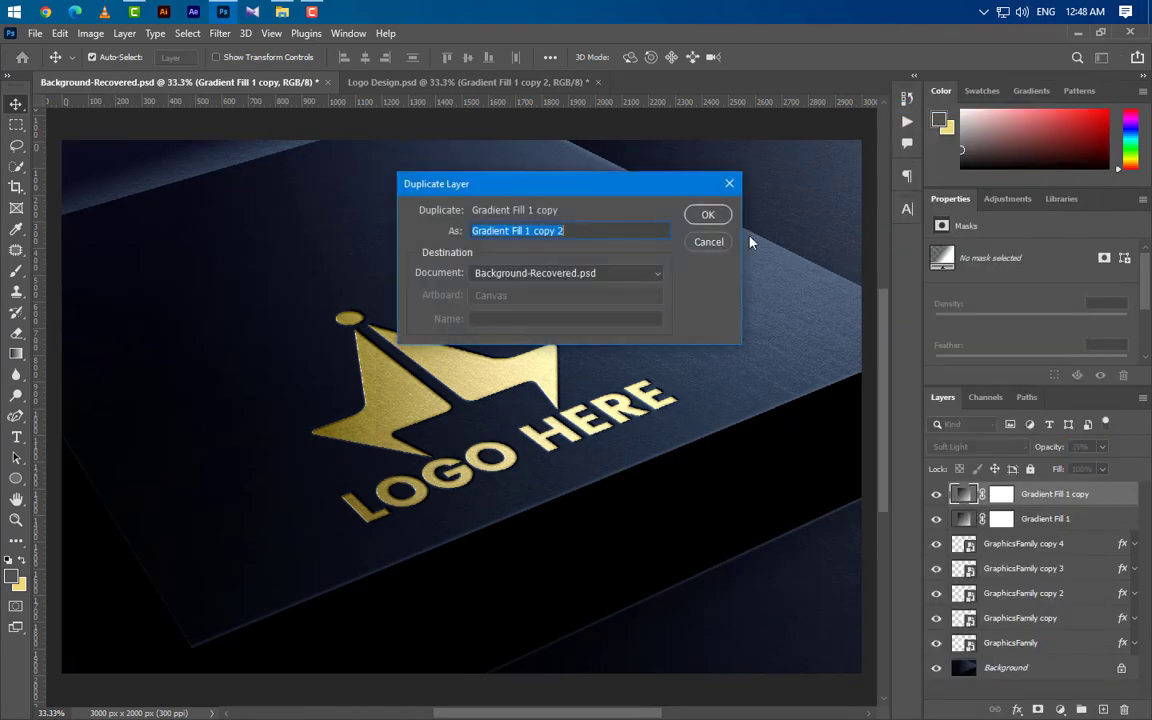
{"action": "left_click", "coordinate": [707, 214]}
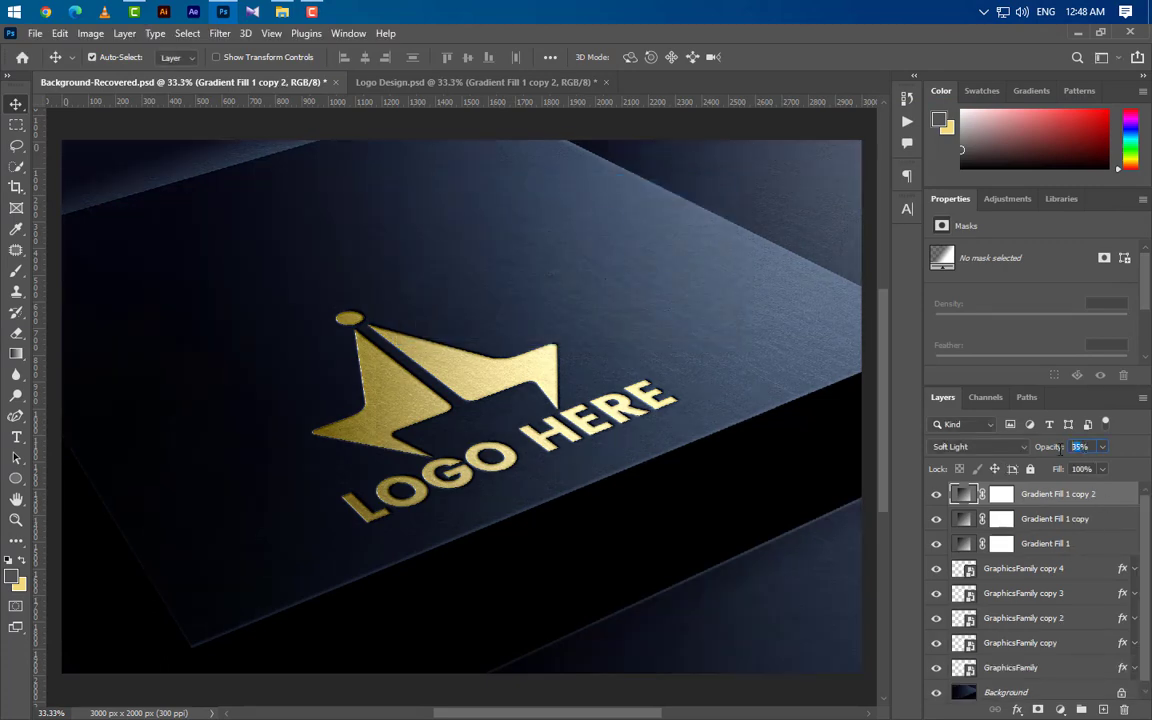
{"action": "type", "text": "20"}
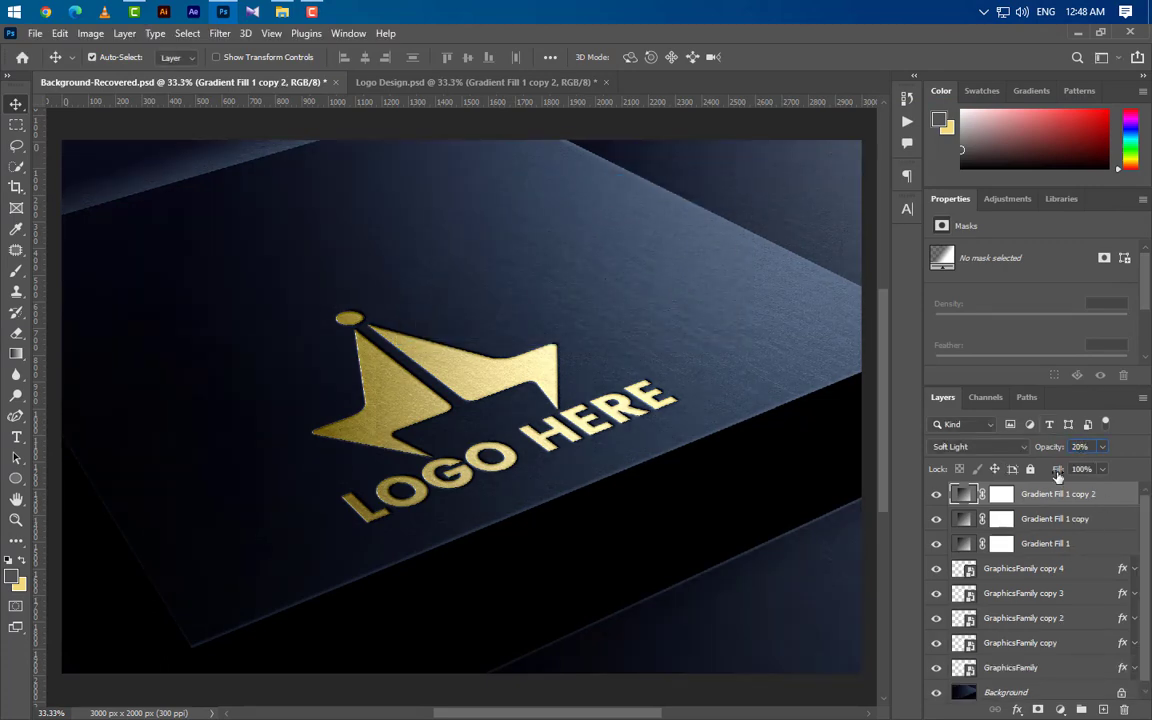
{"action": "key", "text": "Return"}
- Add a Curves adjustment layer above the gradient fills and set the RGB curve's black point input to 3
{"action": "left_click", "coordinate": [1060, 709]}
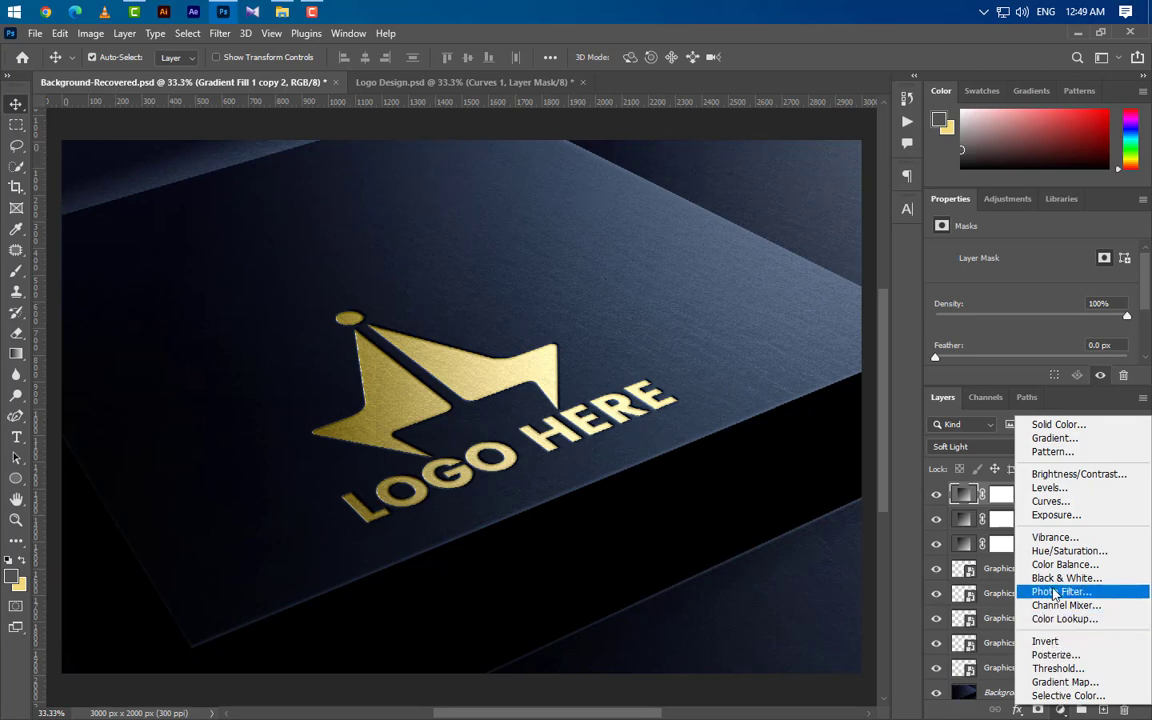
{"action": "left_click", "coordinate": [1050, 501]}
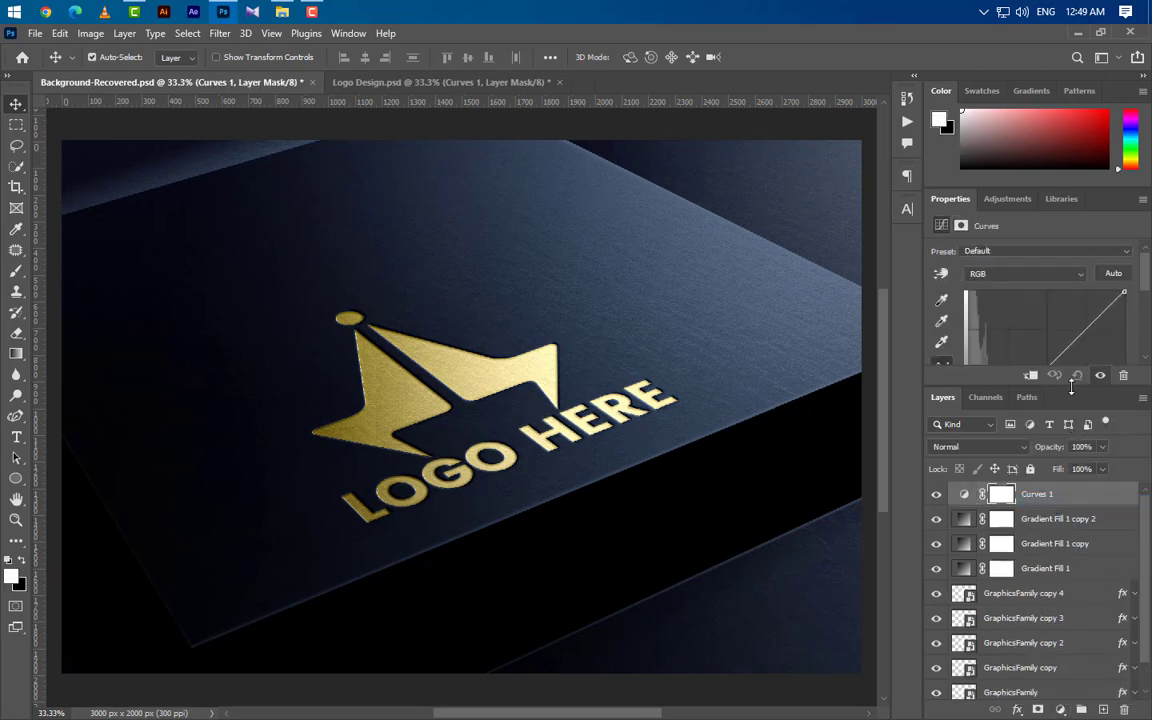
{"action": "left_click_drag", "start_coordinate": [1071, 387], "coordinate": [1071, 537]}
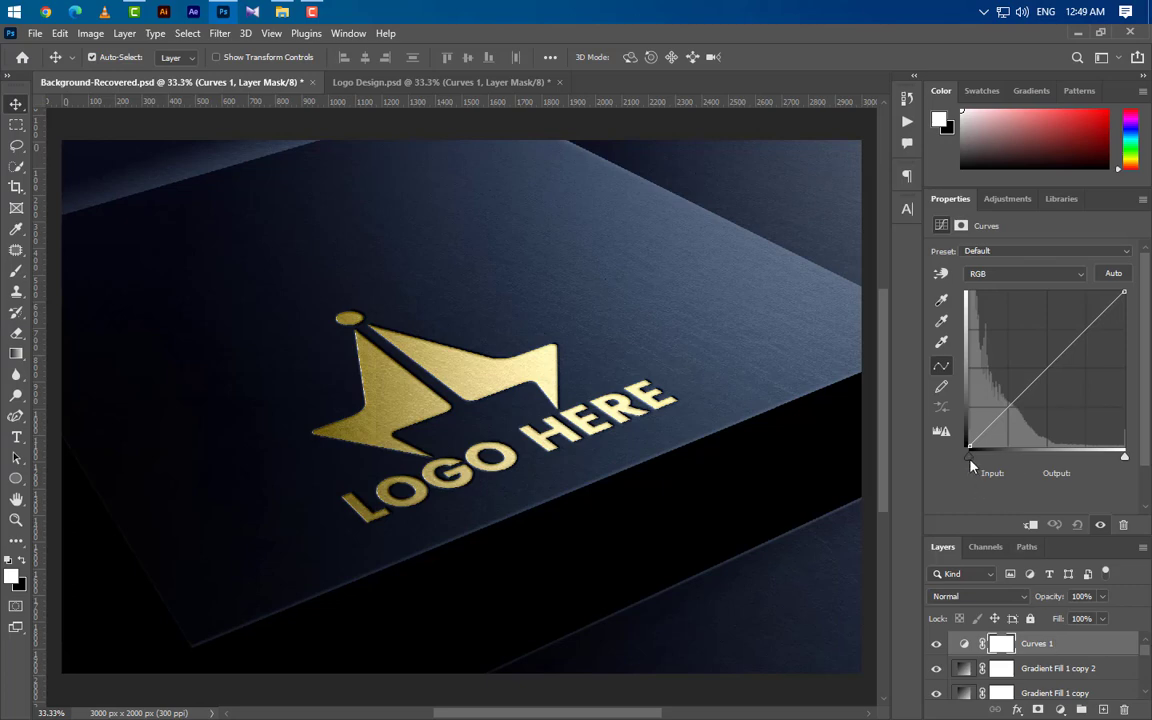
{"action": "left_click_drag", "start_coordinate": [971, 458], "coordinate": [973, 458]}
{"action": "type", "text": "3"}
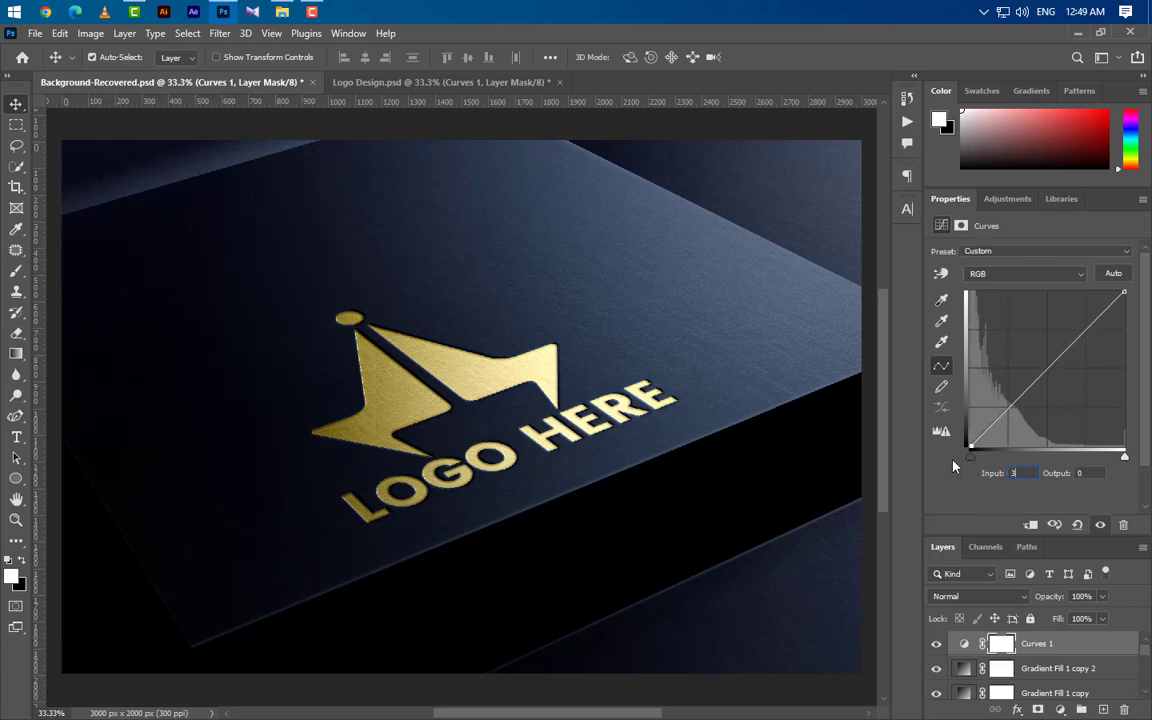
- Set the black point input of the Curves layer's Red channel to 5
{"action": "left_click", "coordinate": [1020, 273]}
{"action": "left_click", "coordinate": [1015, 300]}
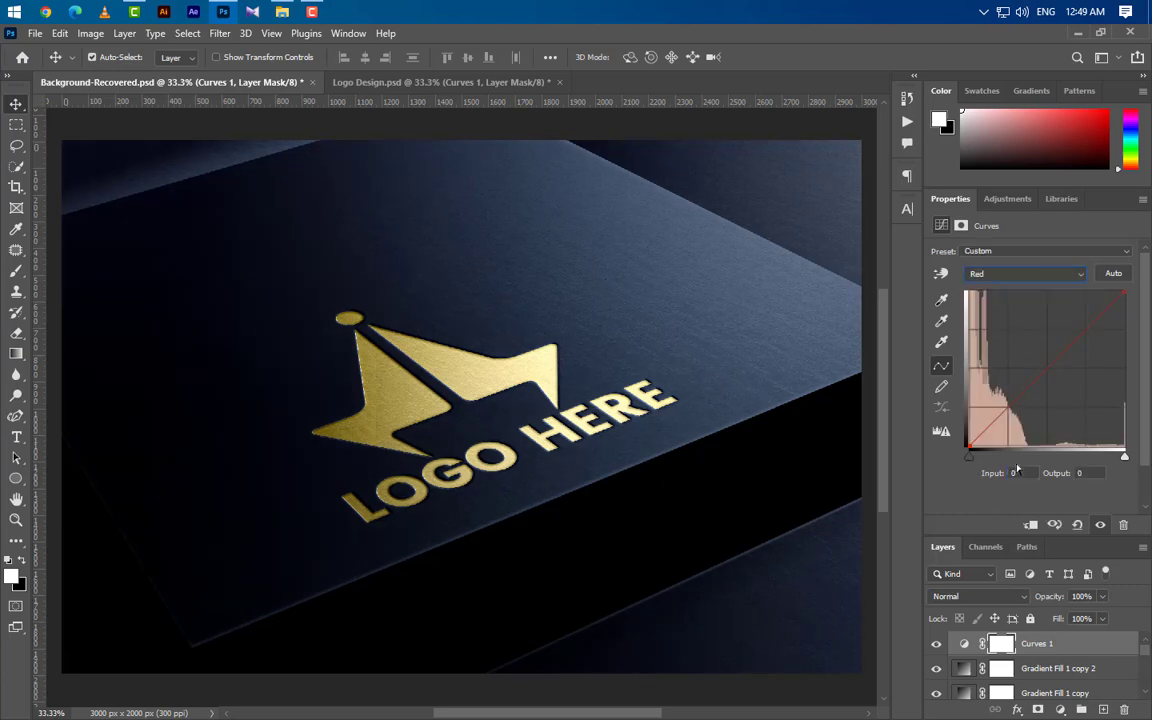
{"action": "type", "text": "5"}
- Set the white point input of the Curves layer's composite RGB channel to 250
{"action": "left_click", "coordinate": [1030, 273]}
{"action": "left_click", "coordinate": [1015, 287]}
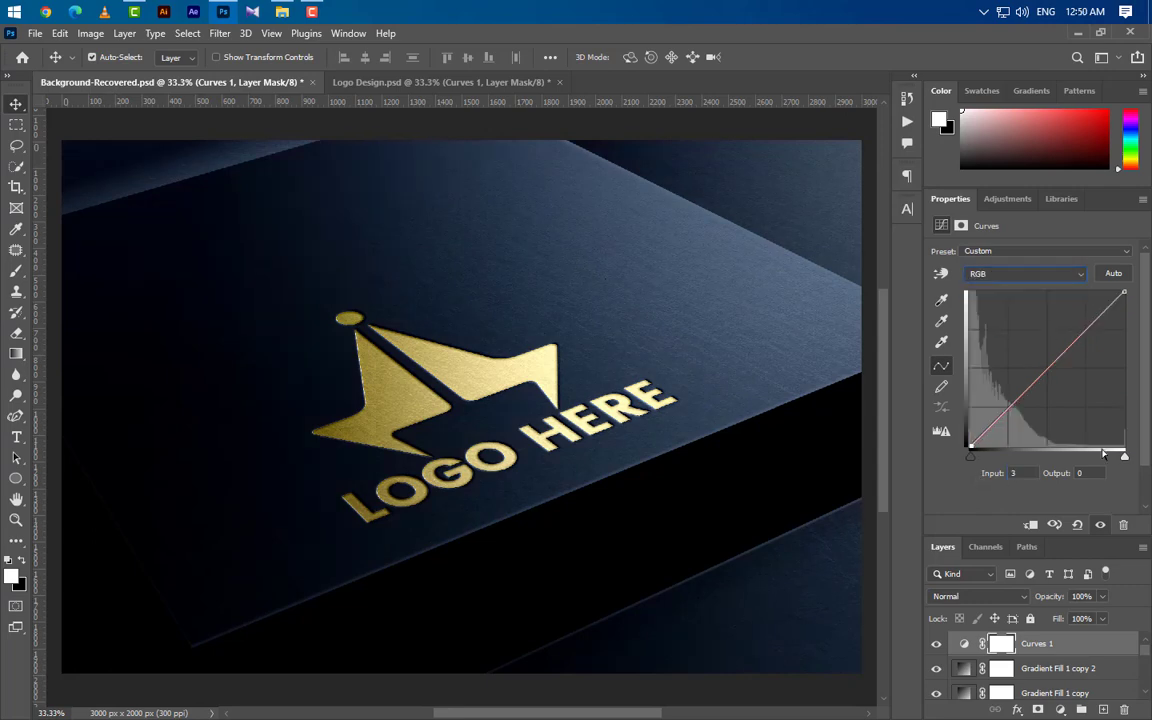
{"action": "left_click", "coordinate": [1124, 458]}
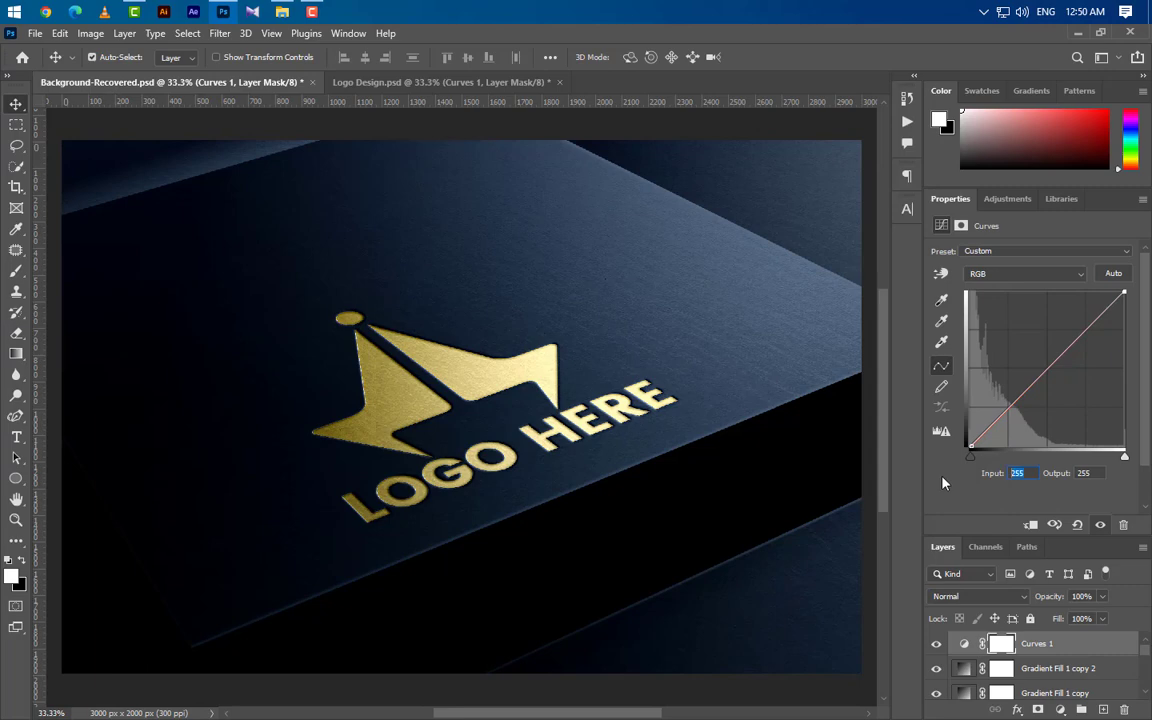
{"action": "type", "text": "250"}
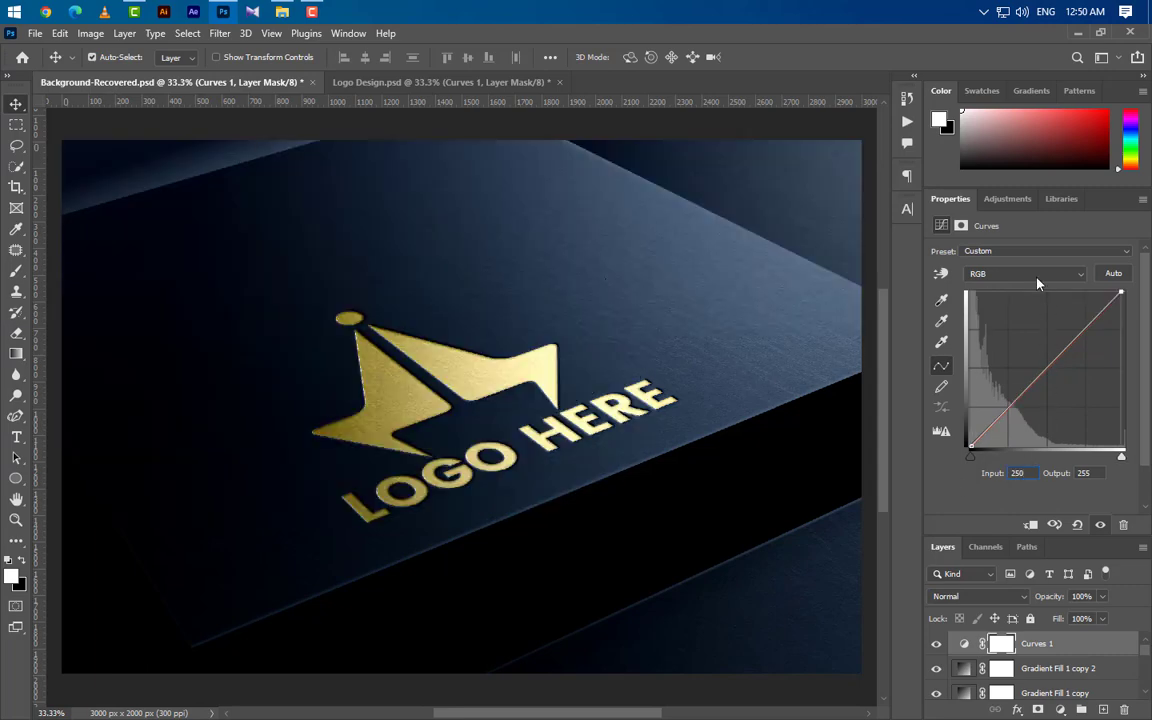
- Set the white point input of the Curves layer's Blue channel to 200
{"action": "left_click", "coordinate": [1036, 276]}
{"action": "left_click", "coordinate": [1012, 326]}
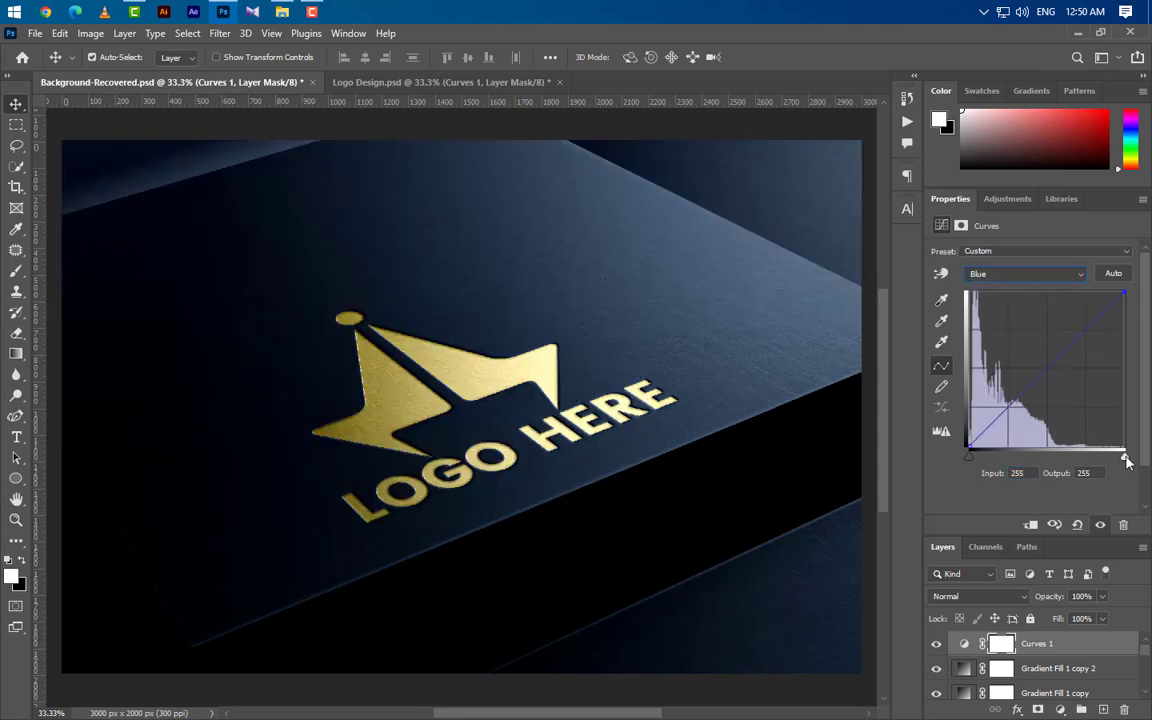
{"action": "type", "text": "200"}
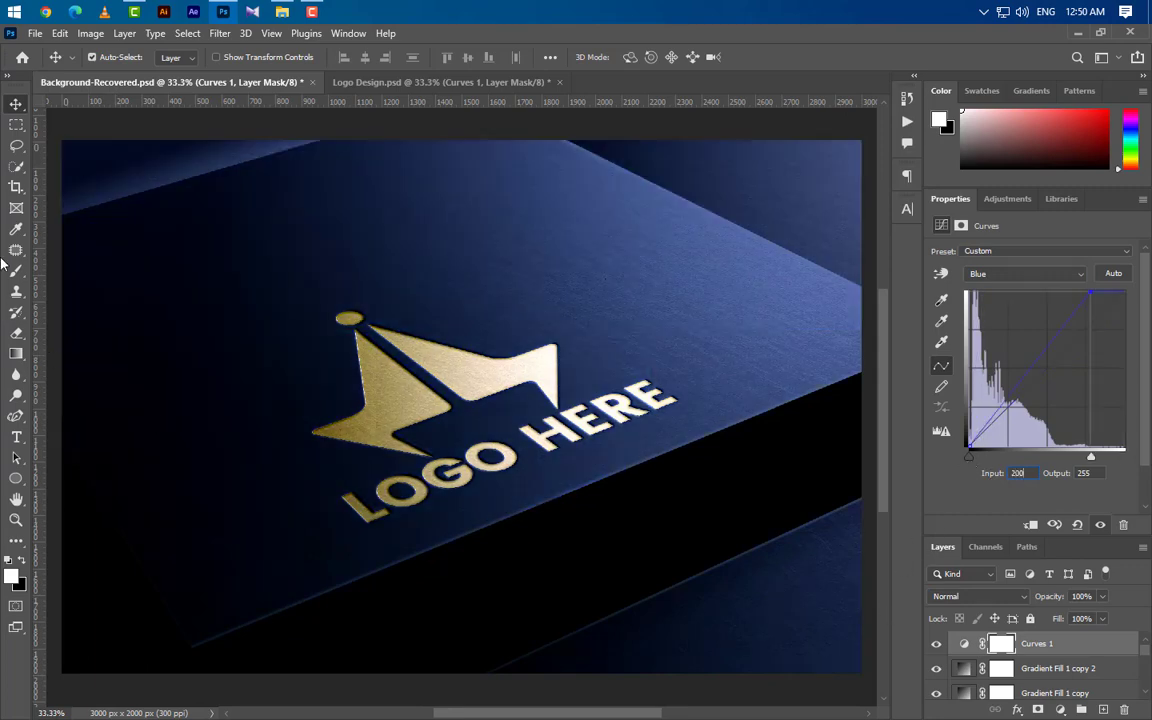
{"action": "key", "text": "Return"}
{"action": "left_click_drag", "start_coordinate": [1063, 537], "coordinate": [1046, 318]}
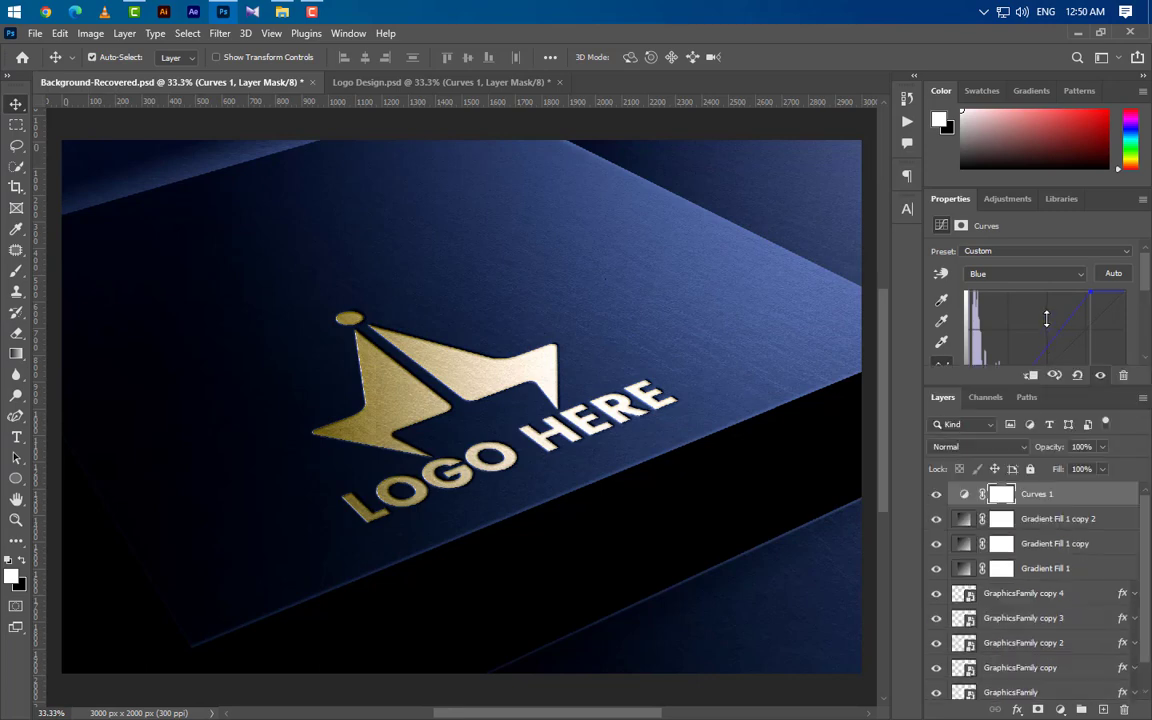
- Duplicate the GraphicsFamily copy 4 layer and move the duplicate above Curves 1 at the top of the layer stack
{"action": "left_click", "coordinate": [1050, 593]}
{"action": "right_click", "coordinate": [1080, 594]}
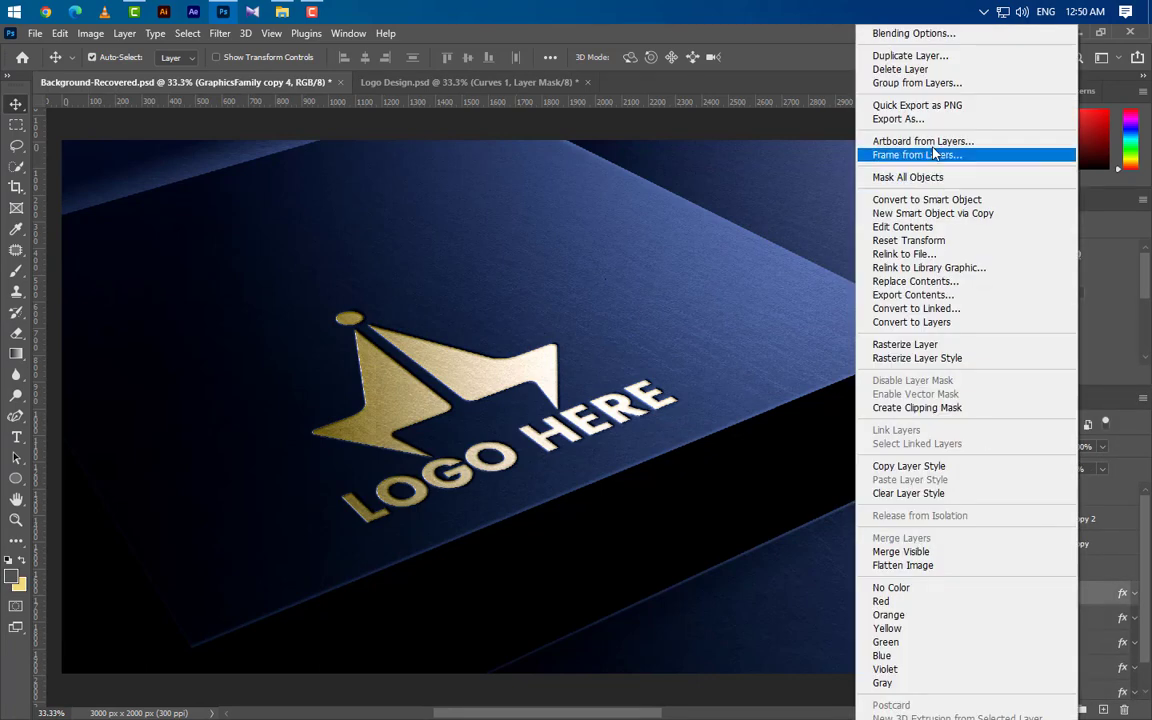
{"action": "left_click", "coordinate": [880, 52]}
{"action": "left_click", "coordinate": [708, 216]}
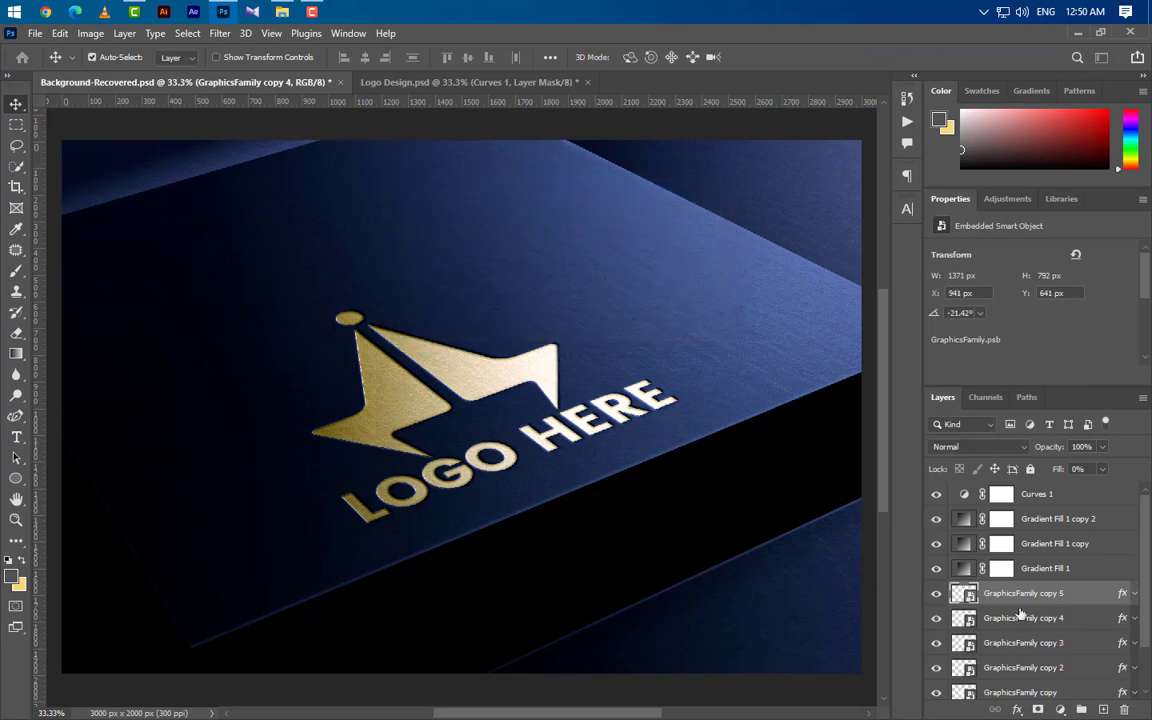
{"action": "left_click_drag", "start_coordinate": [1064, 594], "coordinate": [880, 458]}
- Set the topmost logo copy's opacity to 0% and delete its layer effects
{"action": "left_click", "coordinate": [1102, 447]}
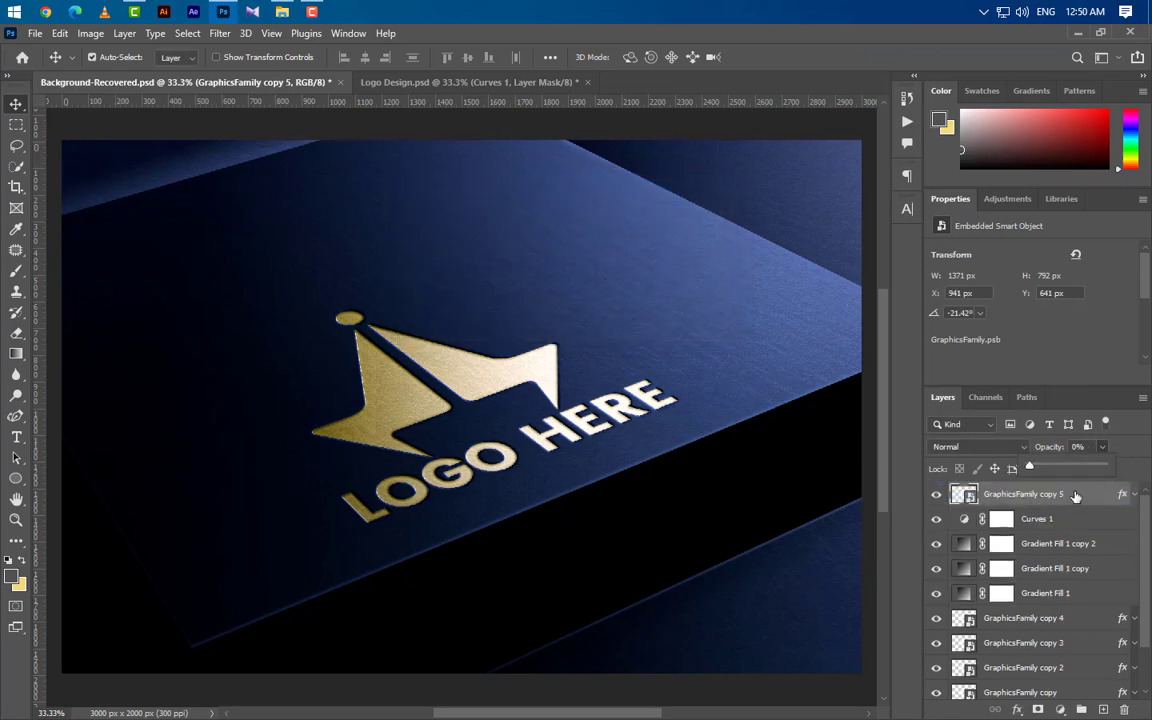
{"action": "left_click_drag", "start_coordinate": [1125, 498], "coordinate": [1125, 709]}
- Rename the topmost logo layer as Your Logo Here
{"action": "double_click", "coordinate": [1018, 496]}
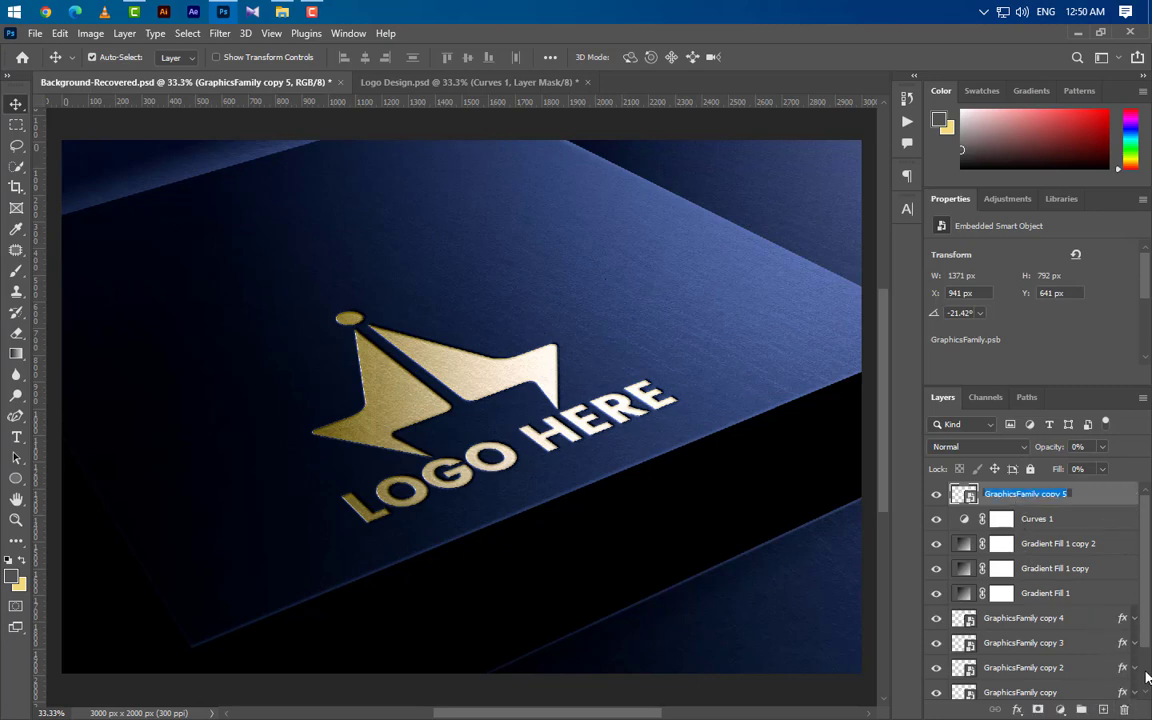
{"action": "type", "text": "Y"}
{"action": "type", "text": "our Logo Here"}
{"action": "key", "text": "Return"}
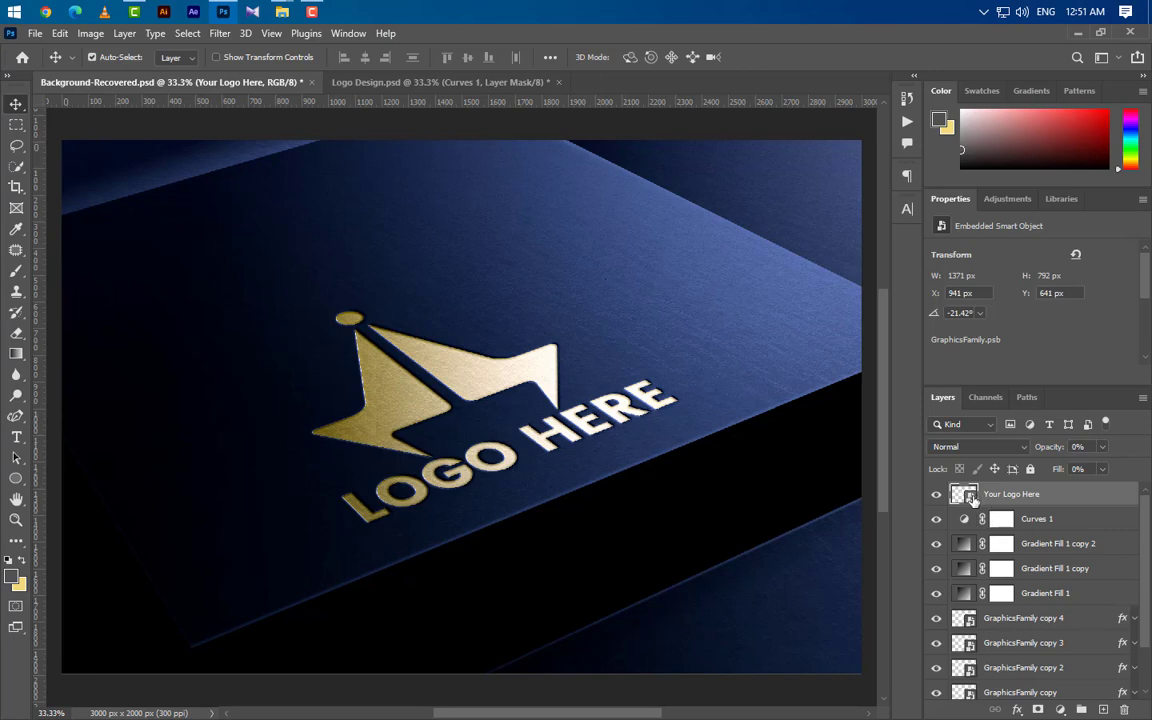
- Open the Your Logo Here smart object's contents, bring in the logo from Logo Design.psd and center it on the canvas
{"action": "double_click", "coordinate": [973, 499]}
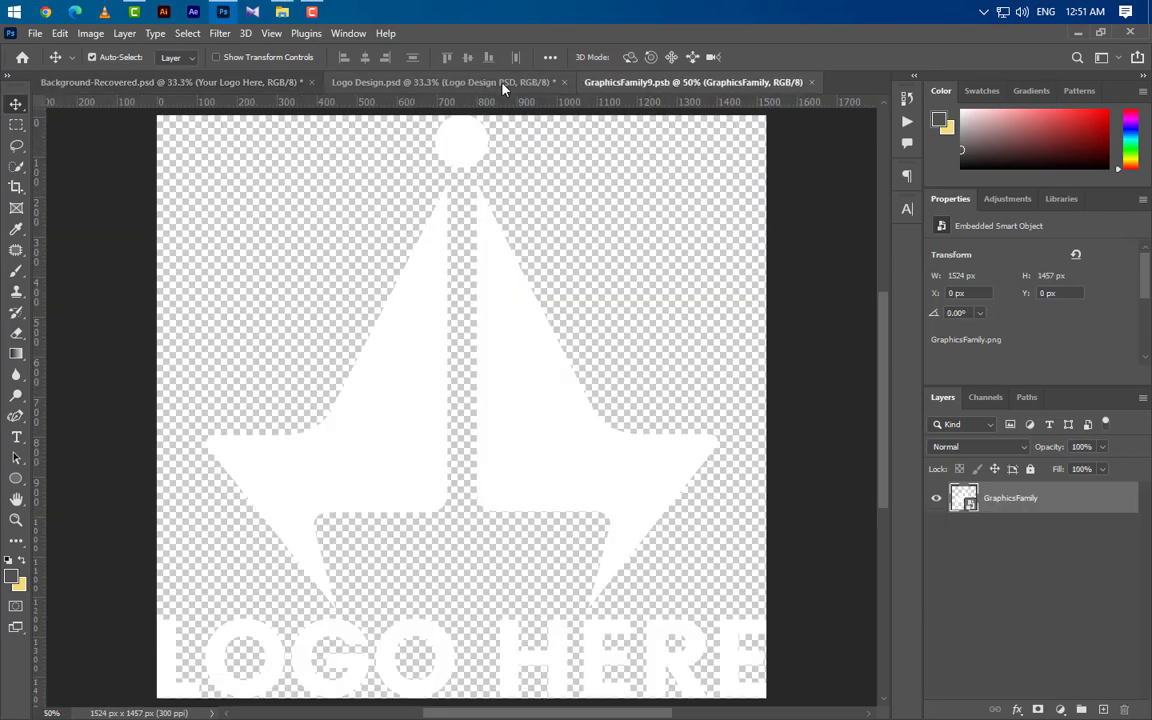
{"action": "left_click", "coordinate": [503, 88]}
{"action": "left_click_drag", "start_coordinate": [566, 424], "coordinate": [400, 390]}
{"action": "key", "text": "z"}
{"action": "left_click", "coordinate": [393, 399], "text": "alt"}
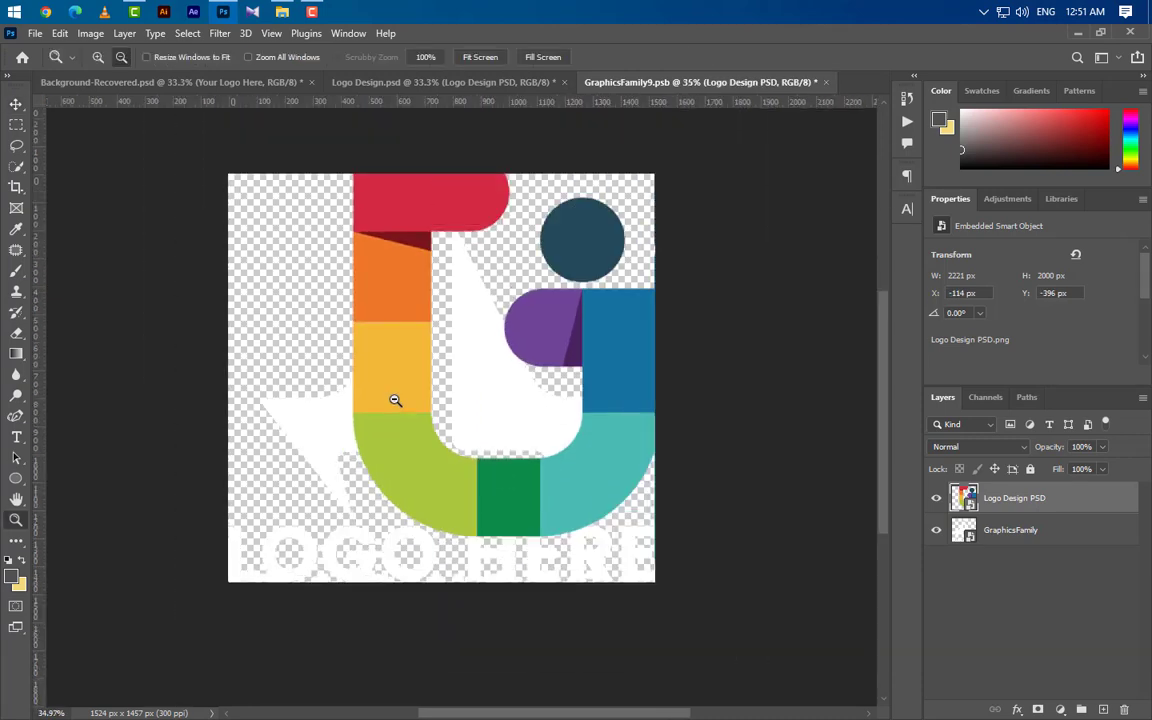
{"action": "left_click", "coordinate": [395, 400], "text": "alt"}
{"action": "key", "text": "v"}
{"action": "left_click_drag", "start_coordinate": [567, 351], "coordinate": [520, 428]}
- Scale the Logo Design PSD layer to 16.21% and move it slightly down to fit within the canvas
{"action": "key", "text": "ctrl+t"}
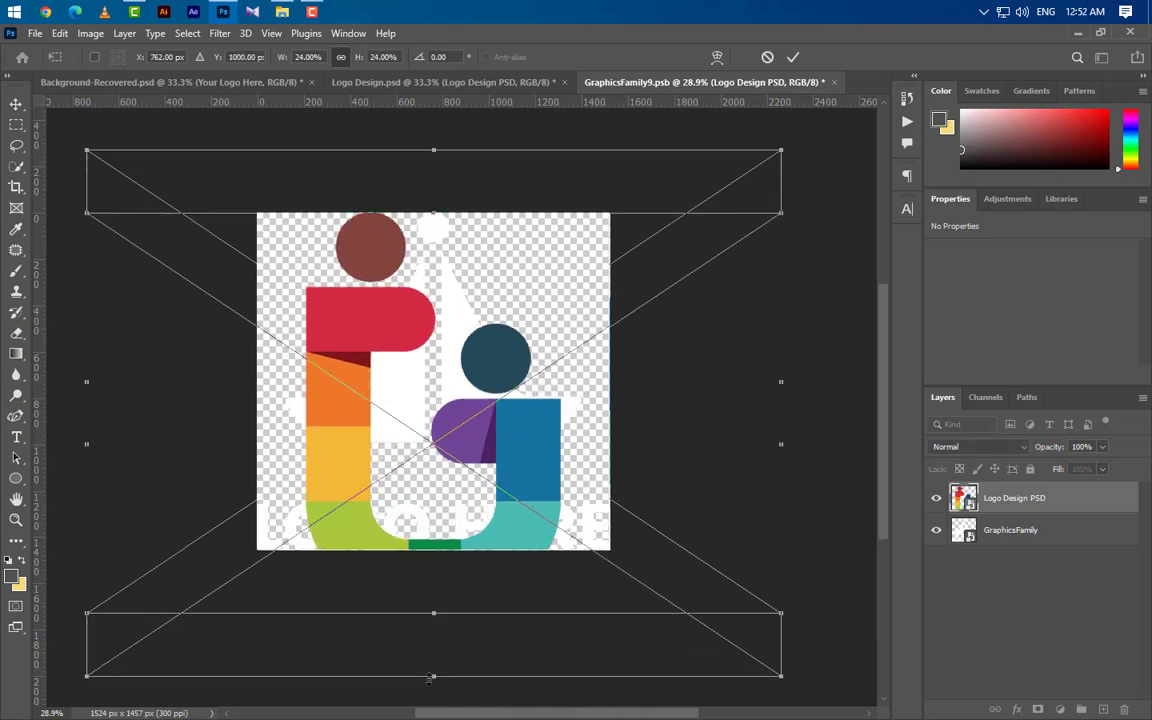
{"action": "left_click_drag", "start_coordinate": [432, 678], "coordinate": [442, 525]}
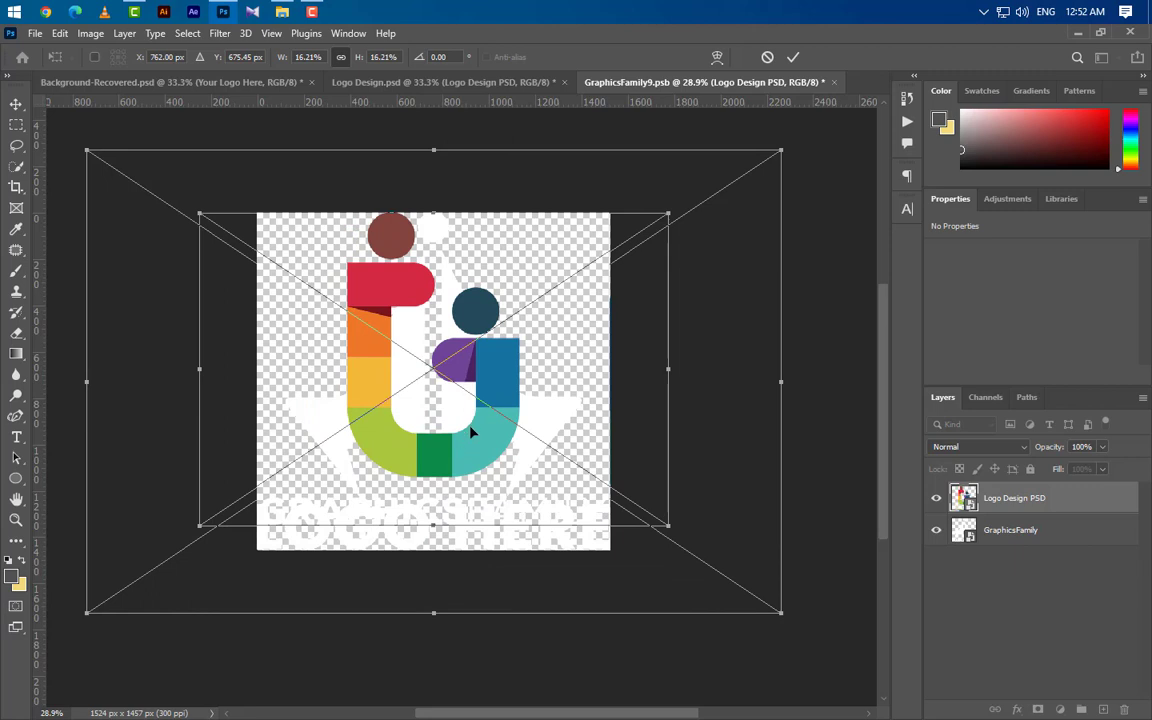
{"action": "left_click_drag", "start_coordinate": [471, 431], "coordinate": [472, 443]}
{"action": "left_click", "coordinate": [792, 57]}
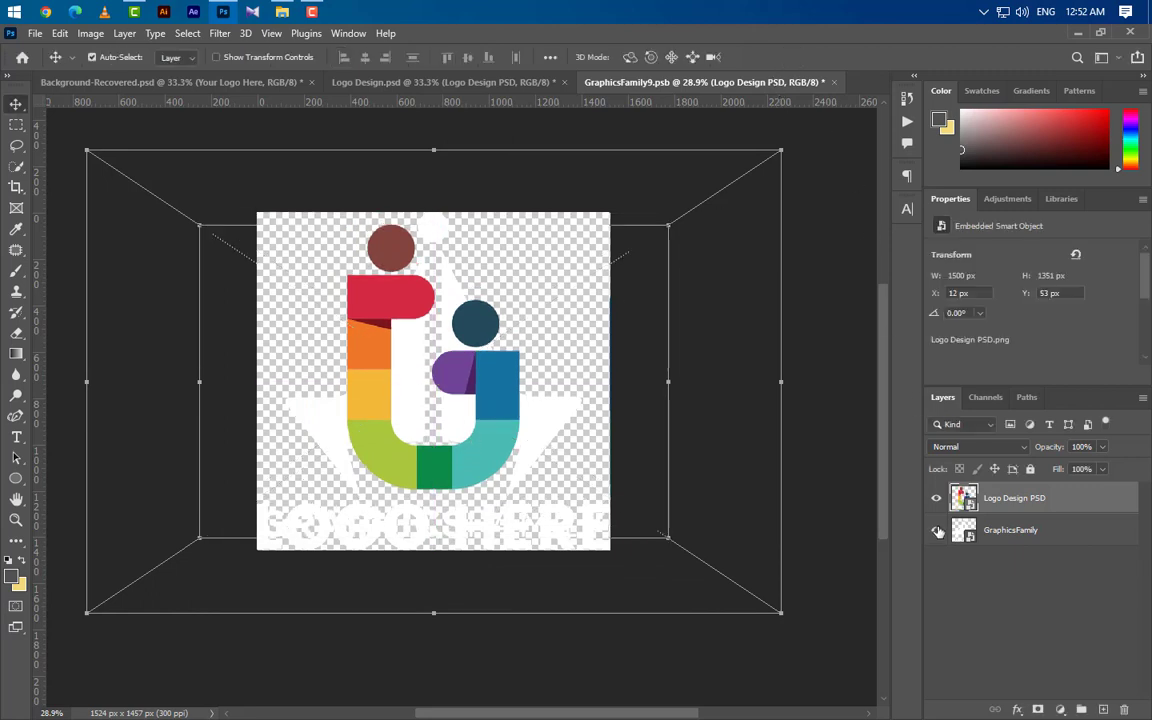
- Hide the old GraphicsFamily layer, save and close the smart object contents, and return to the Background-Recovered.psd mockup
{"action": "left_click", "coordinate": [937, 531]}
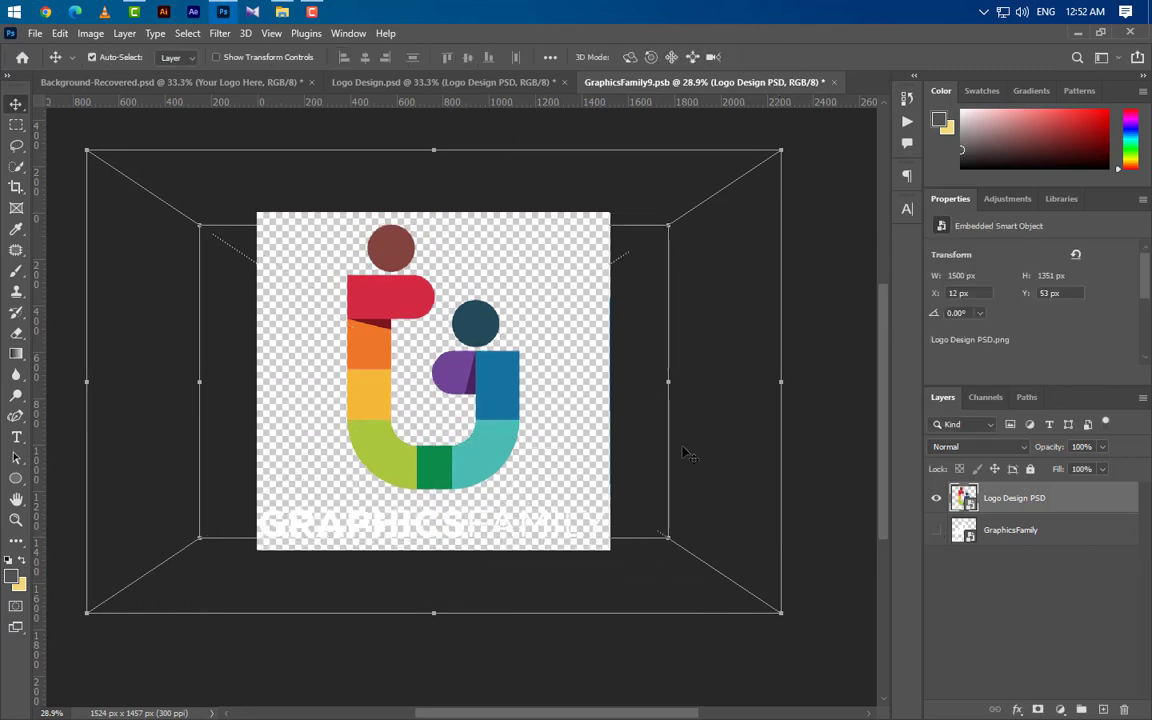
{"action": "left_click", "coordinate": [828, 82]}
{"action": "left_click", "coordinate": [502, 295]}
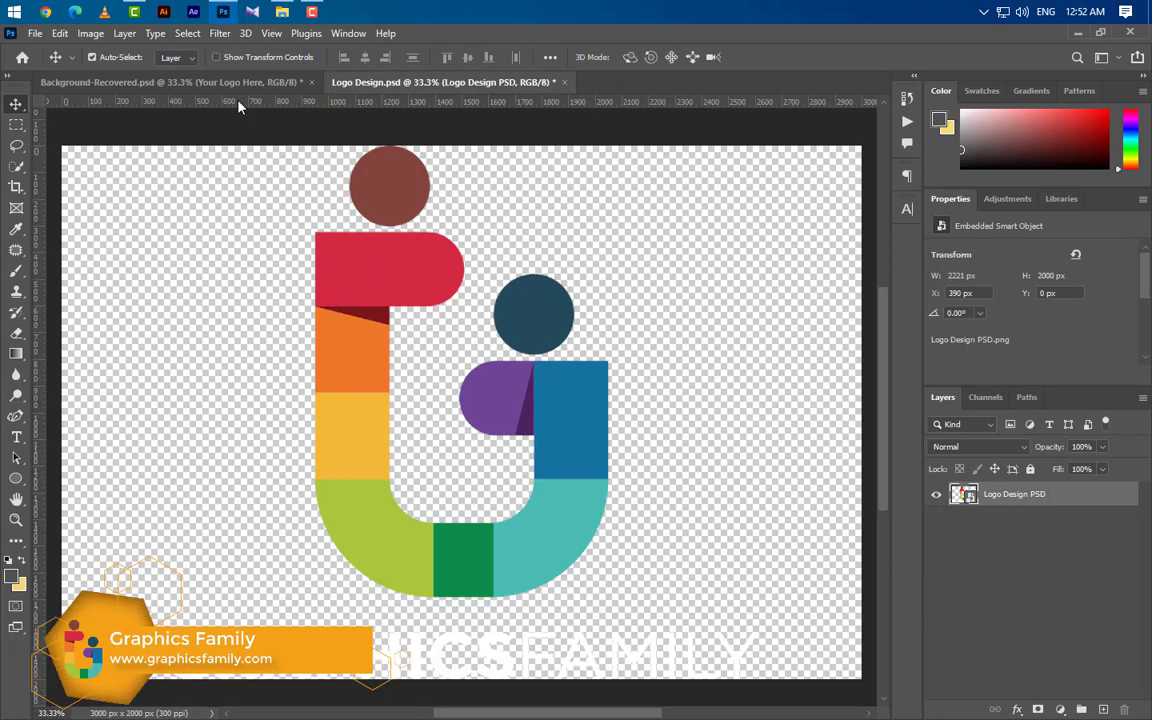
{"action": "left_click", "coordinate": [150, 82]}
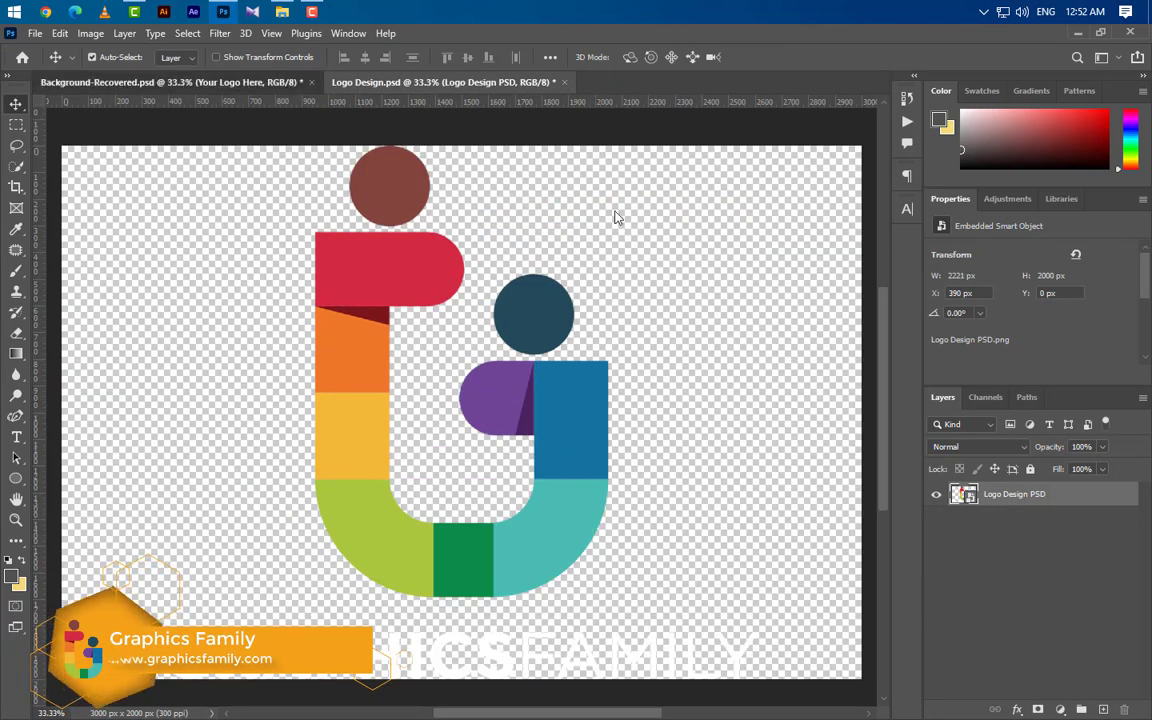
- Compare the mockup with and without the Color Overlay effect on the bottom GraphicsFamily layer
{"action": "scroll", "coordinate": [1097, 635], "scroll_direction": "down", "scroll_amount": 2}
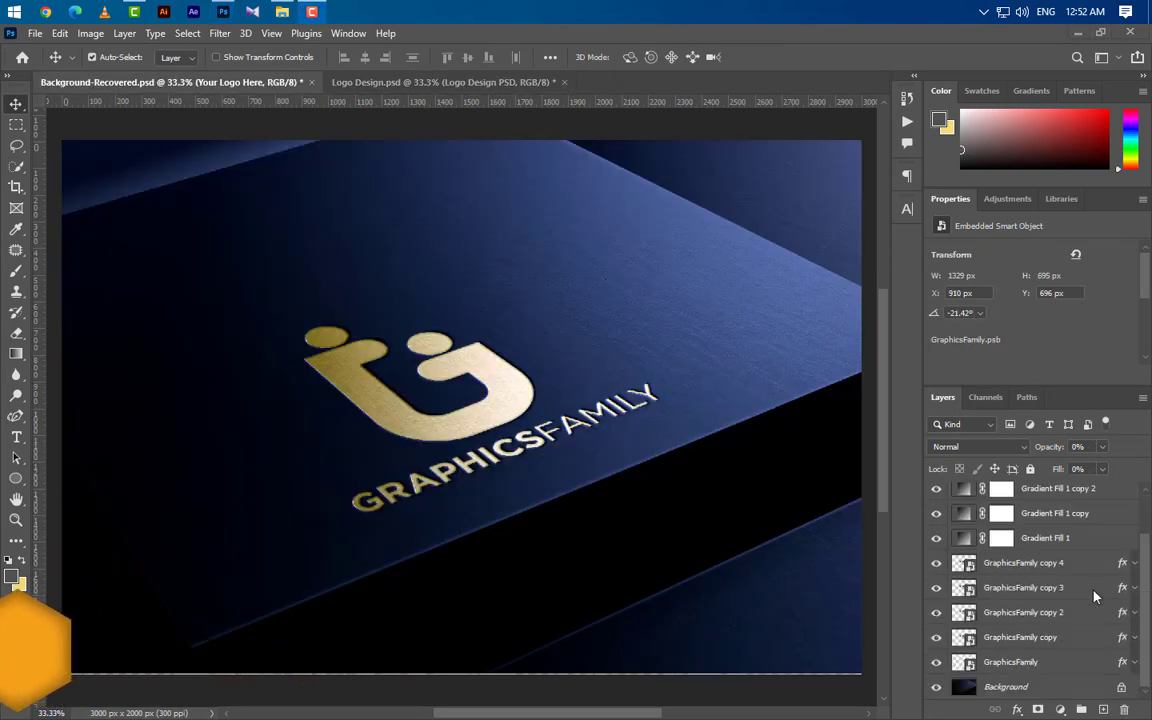
{"action": "left_click", "coordinate": [1135, 663]}
{"action": "scroll", "coordinate": [1060, 635], "scroll_direction": "down", "scroll_amount": 1}
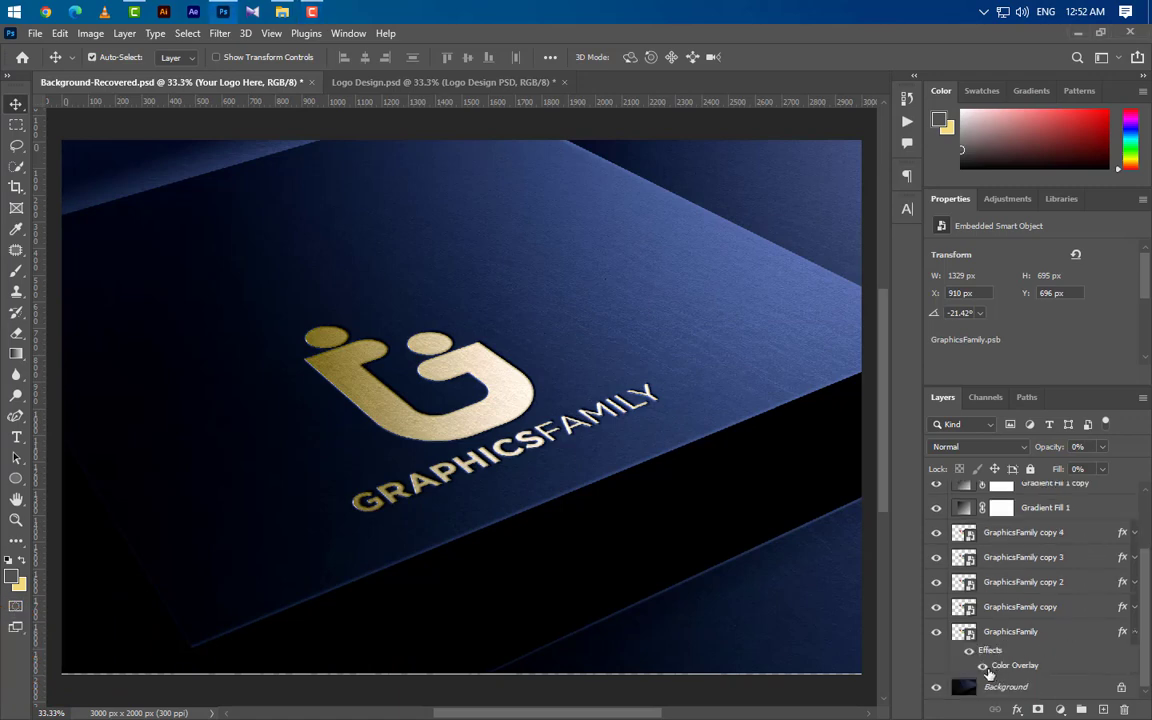
{"action": "left_click", "coordinate": [984, 667]}
{"action": "left_click", "coordinate": [984, 666]}
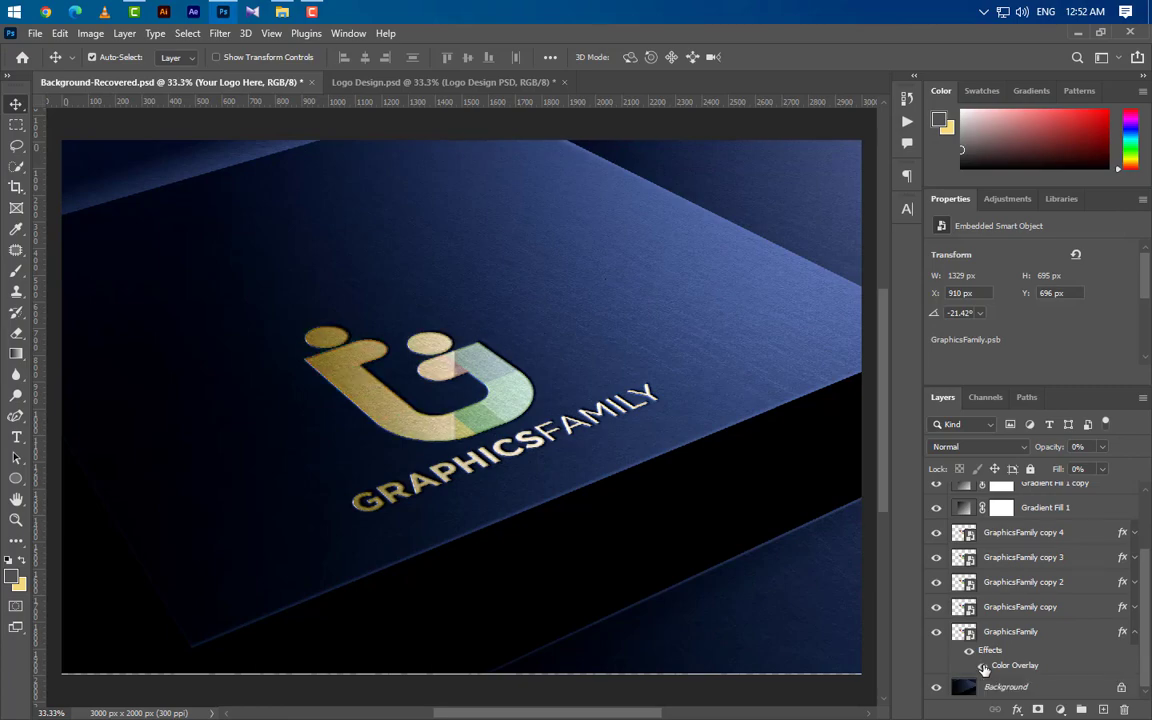
{"action": "scroll", "coordinate": [1090, 580], "scroll_direction": "up", "scroll_amount": 3}
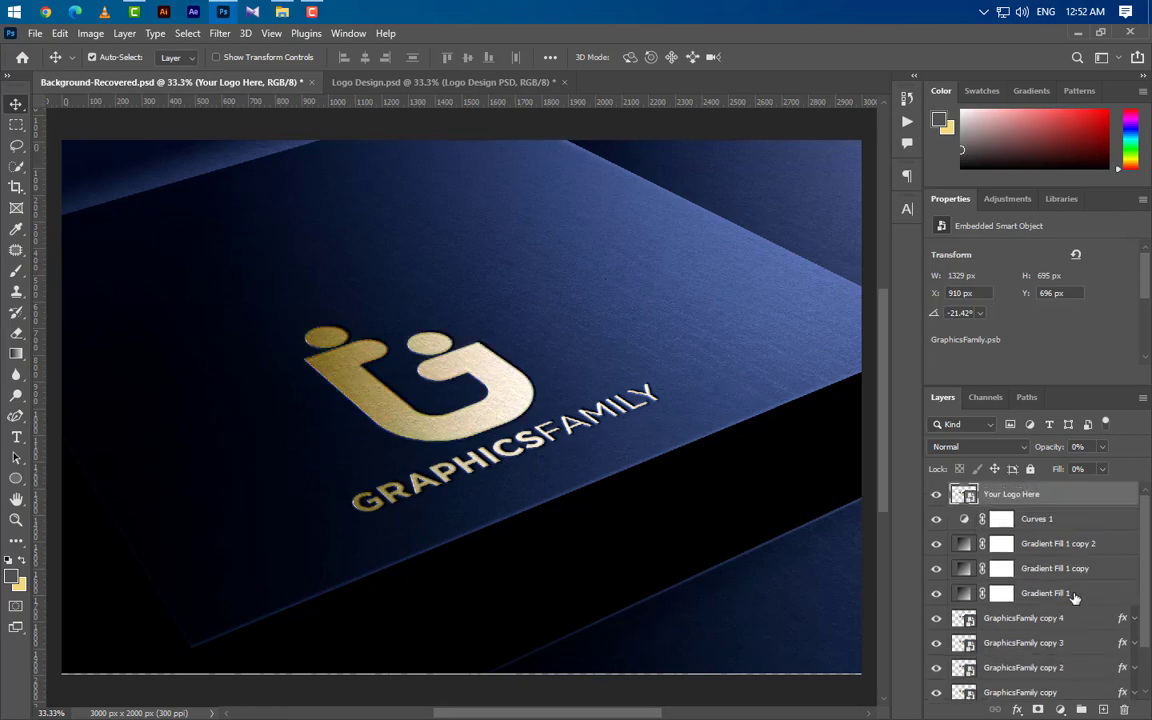